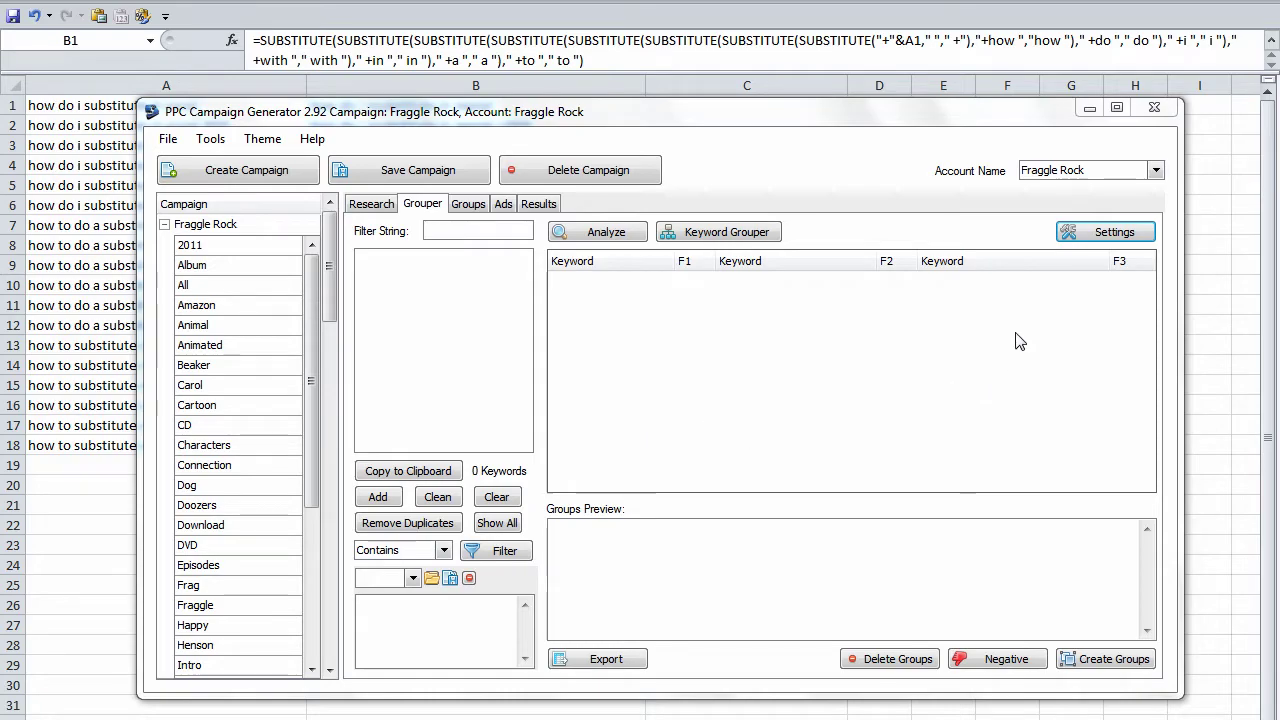
Step: Enter 0 as the Phrase match bid in the campaign generator's keyword grouping settings
click(1105, 231)
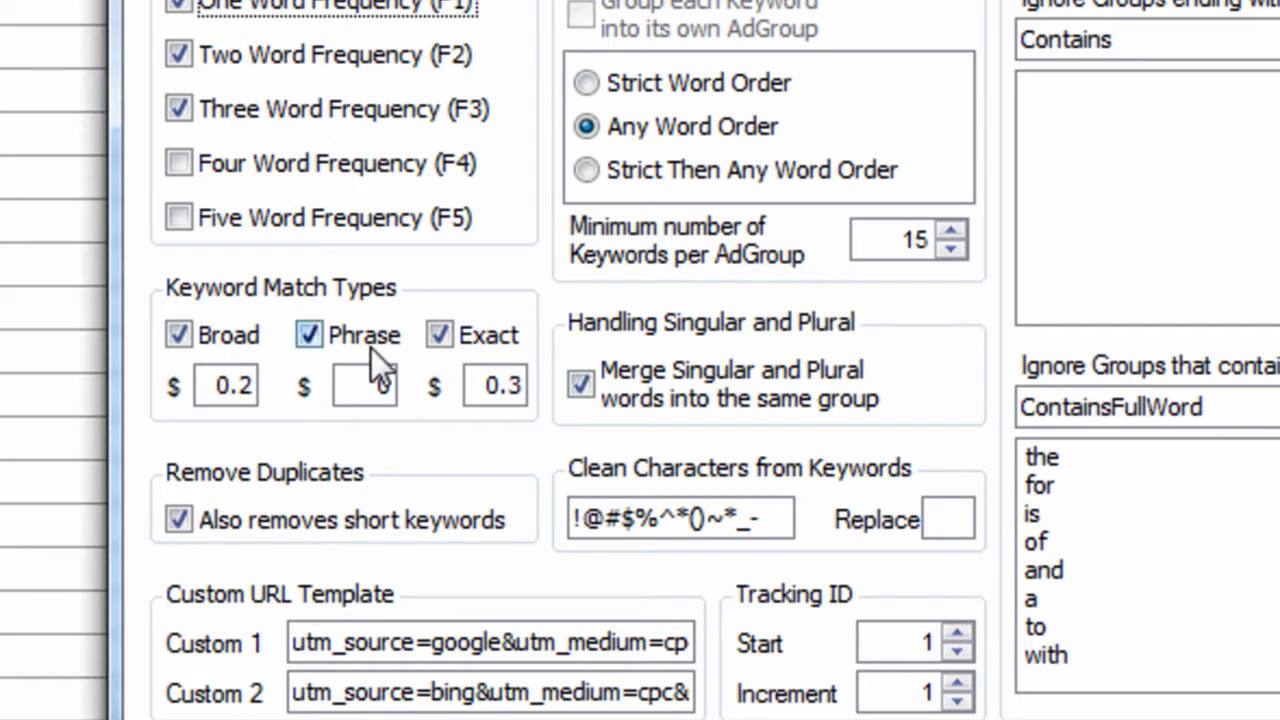
text(0)
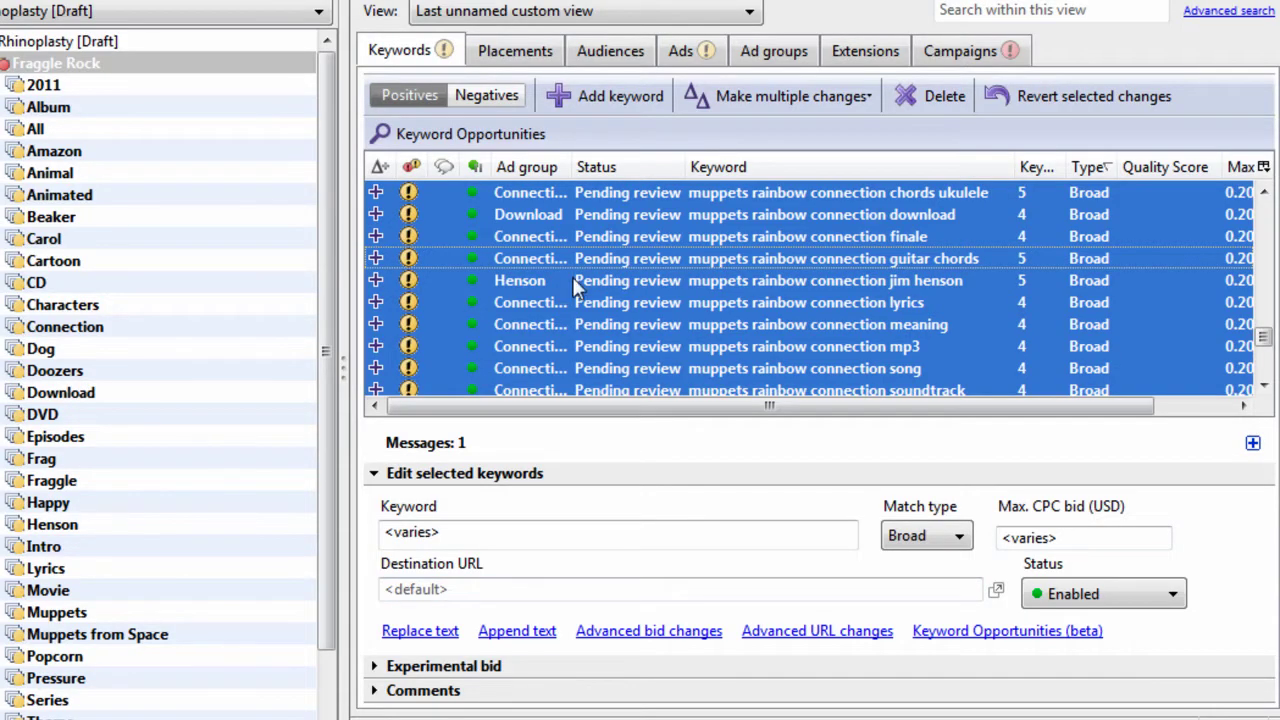
Step: Select the Fraggle Rock campaign and browse its keyword groups down to Beaker
click(145, 60)
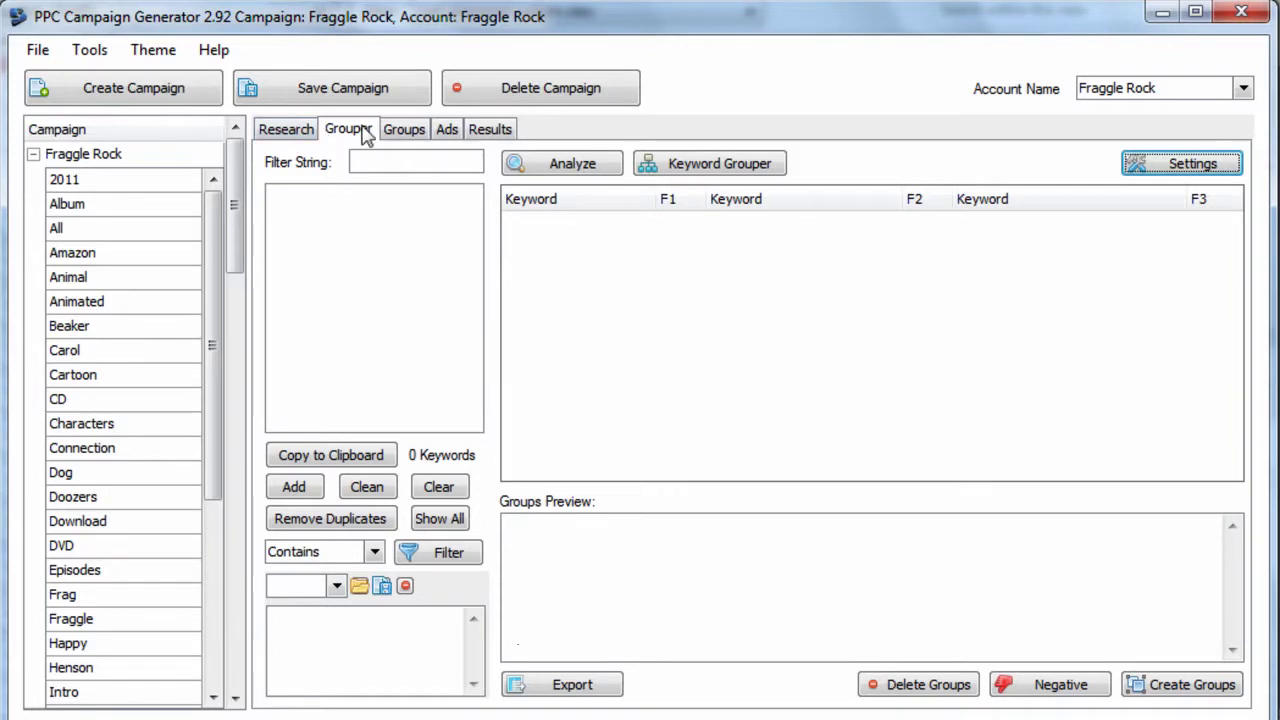
click(410, 131)
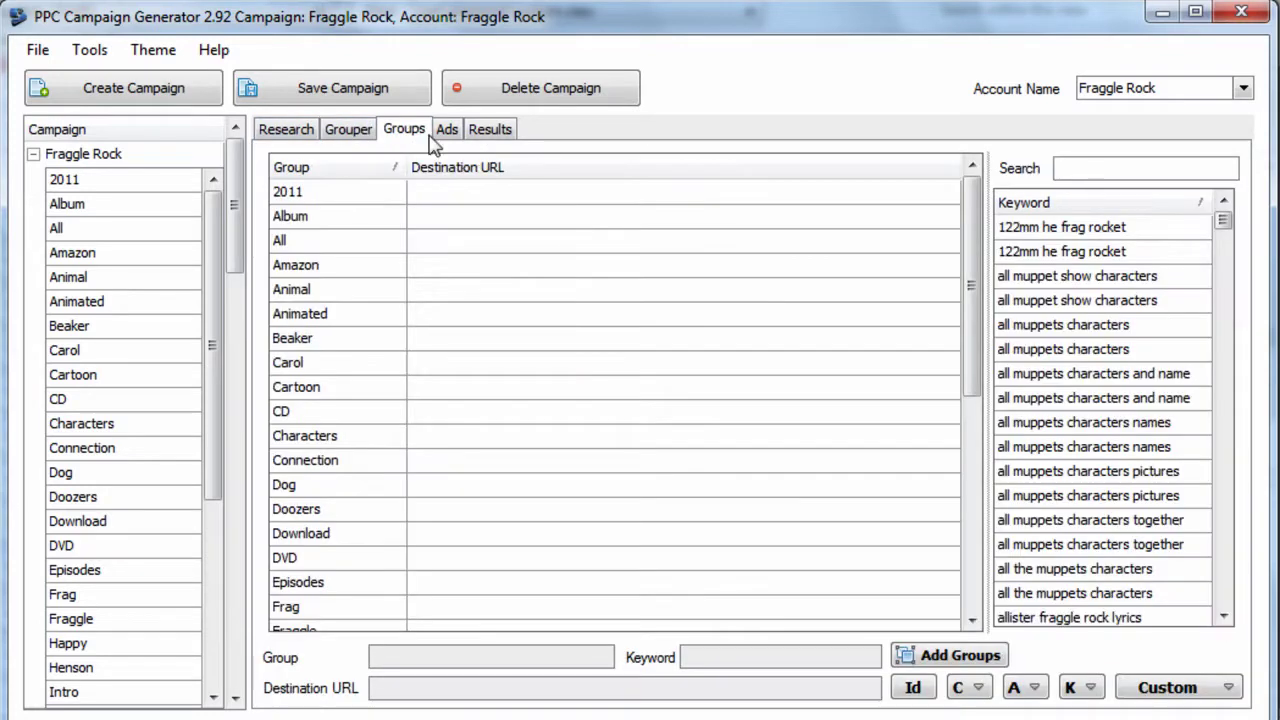
click(386, 275)
key(Down)
key(Down)
key(Down)
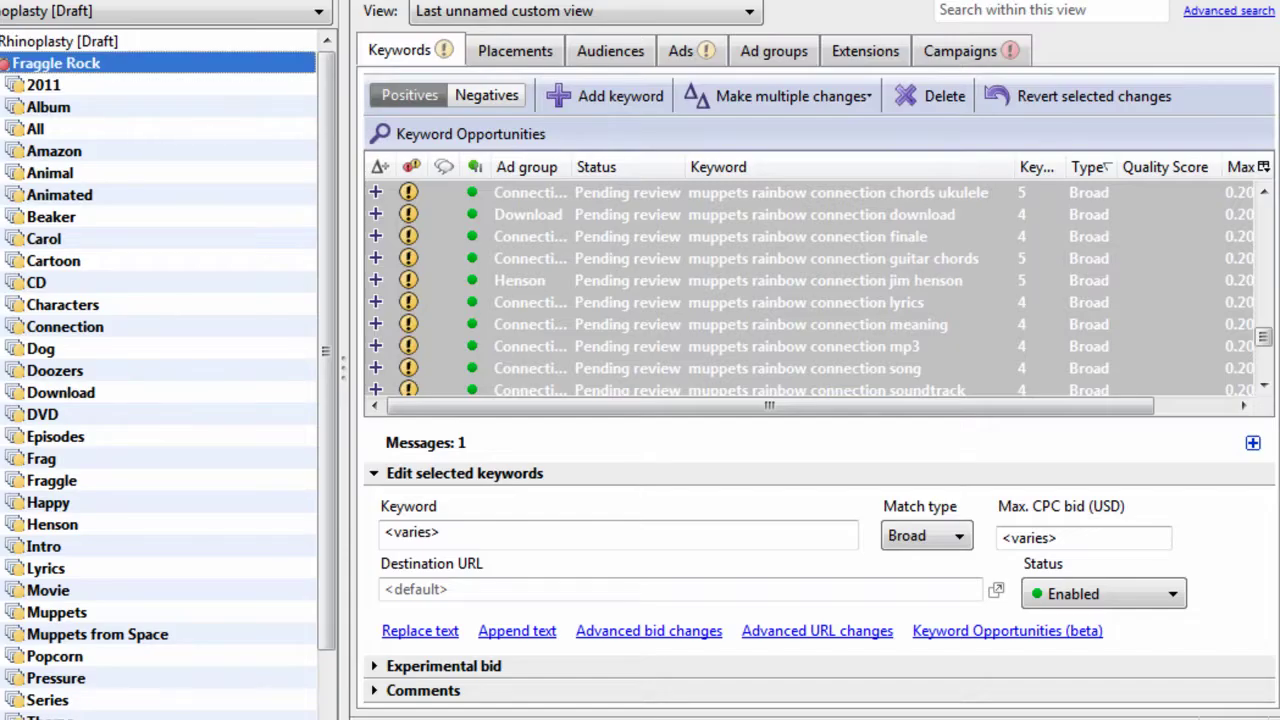
click(575, 262)
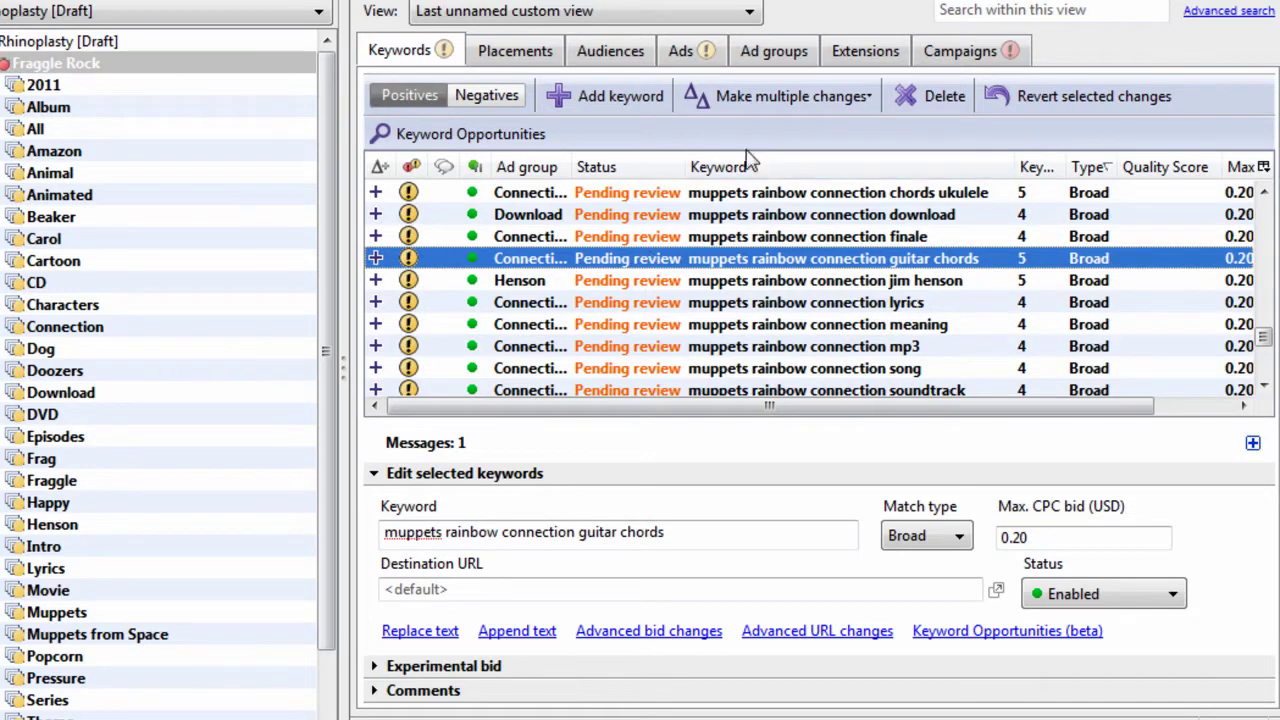
Step: Switch the keyword view to All so every Fraggle Rock keyword is listed
click(752, 14)
click(440, 37)
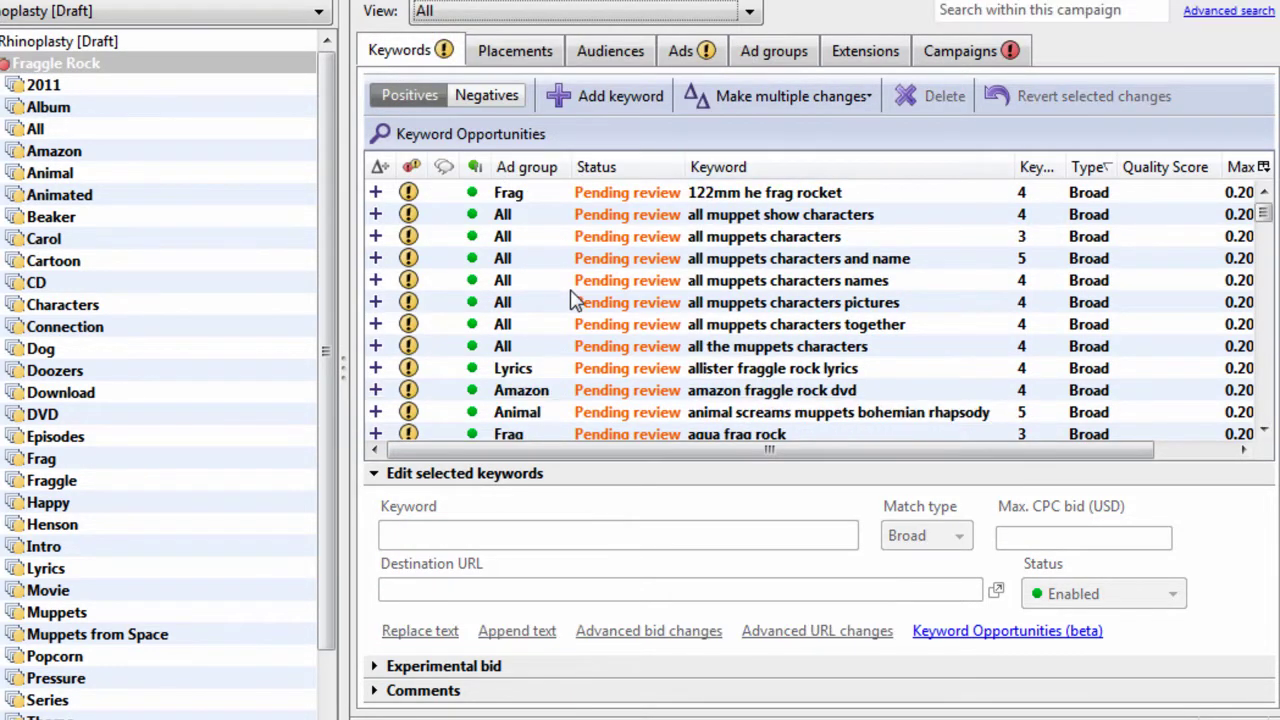
mouse_move(1264, 214)
mouse_down()
mouse_move(1264, 432)
mouse_move(1262, 202)
mouse_up()
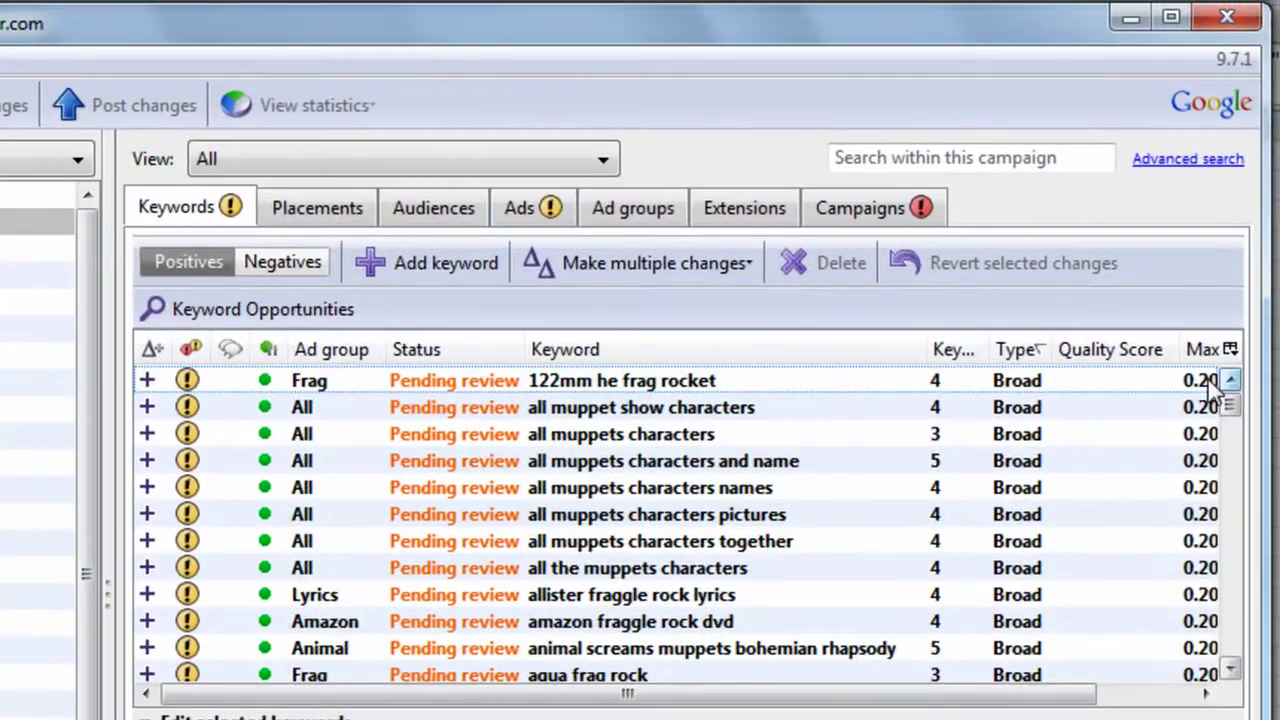
click(915, 487)
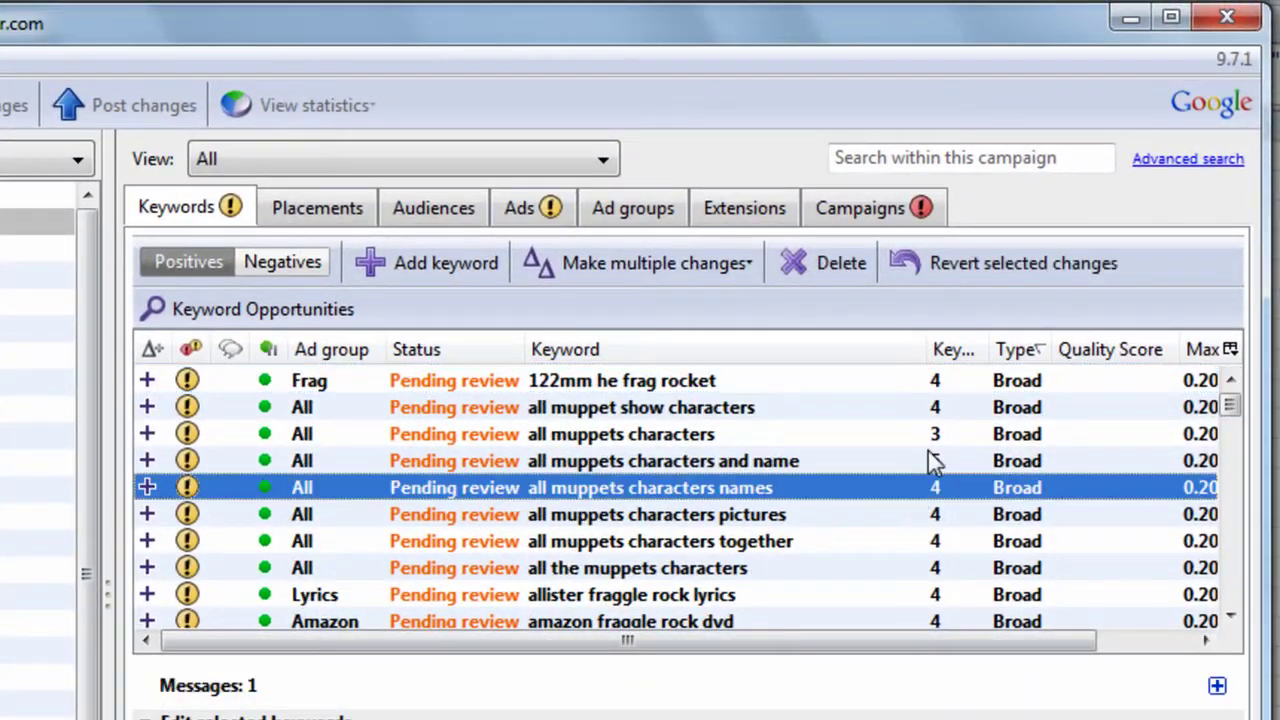
Step: Run an advanced search with only Broad match checked, Phrase and Exact unchecked
click(1186, 160)
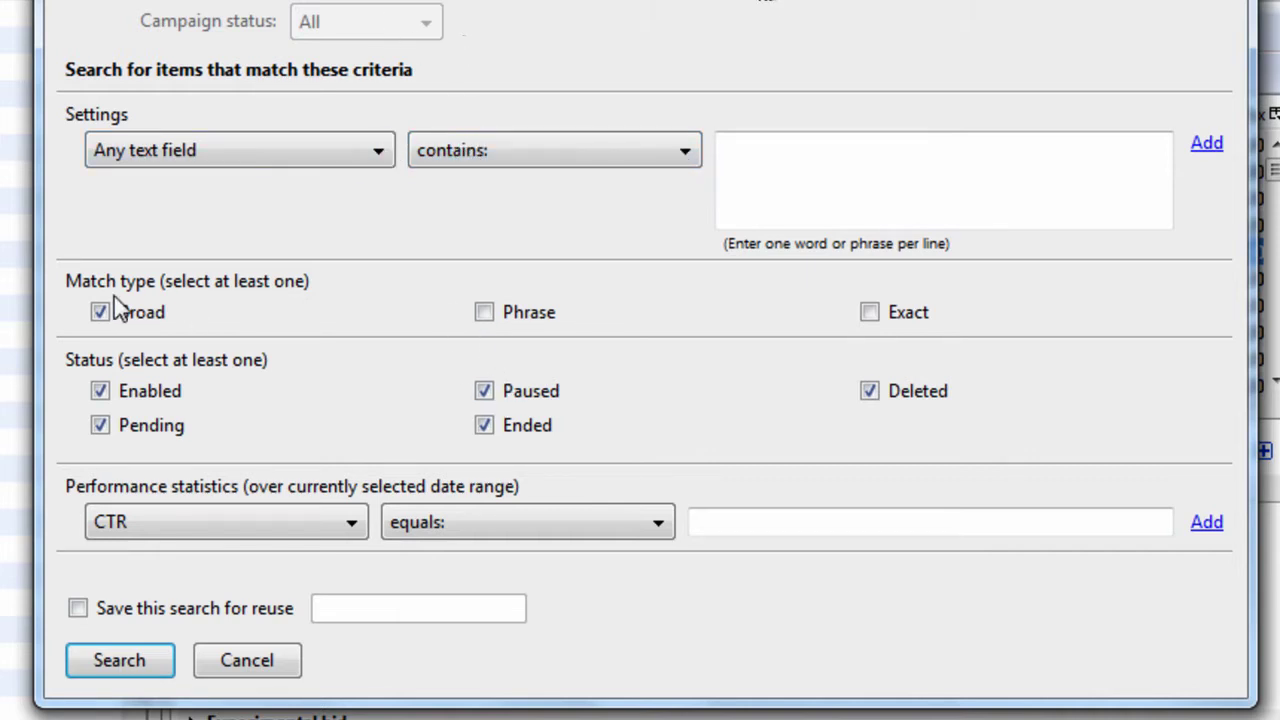
click(488, 316)
click(900, 311)
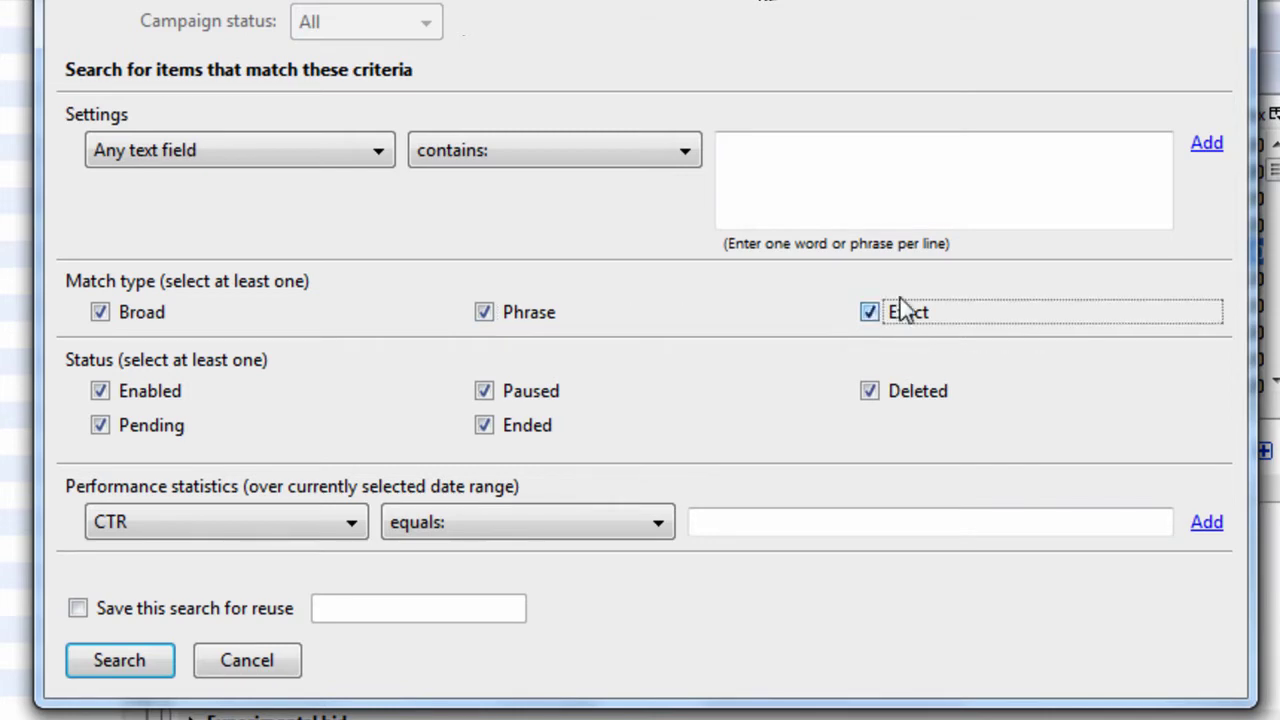
click(527, 318)
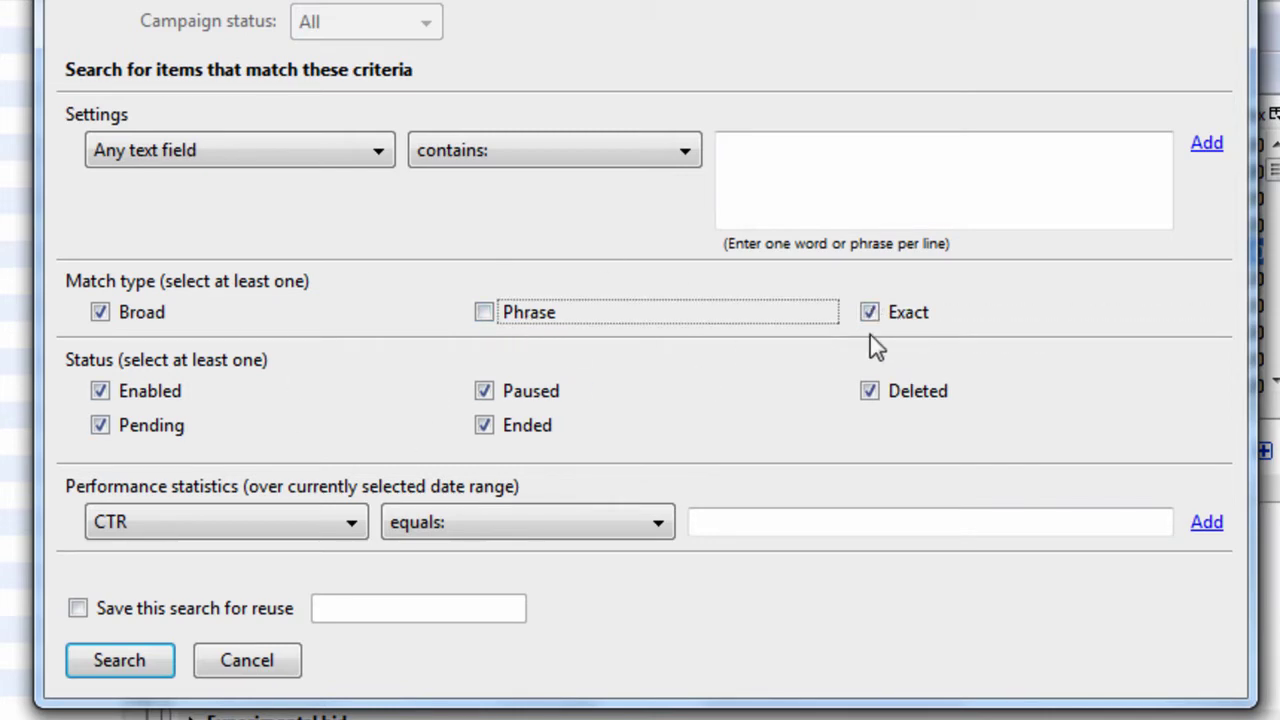
click(888, 320)
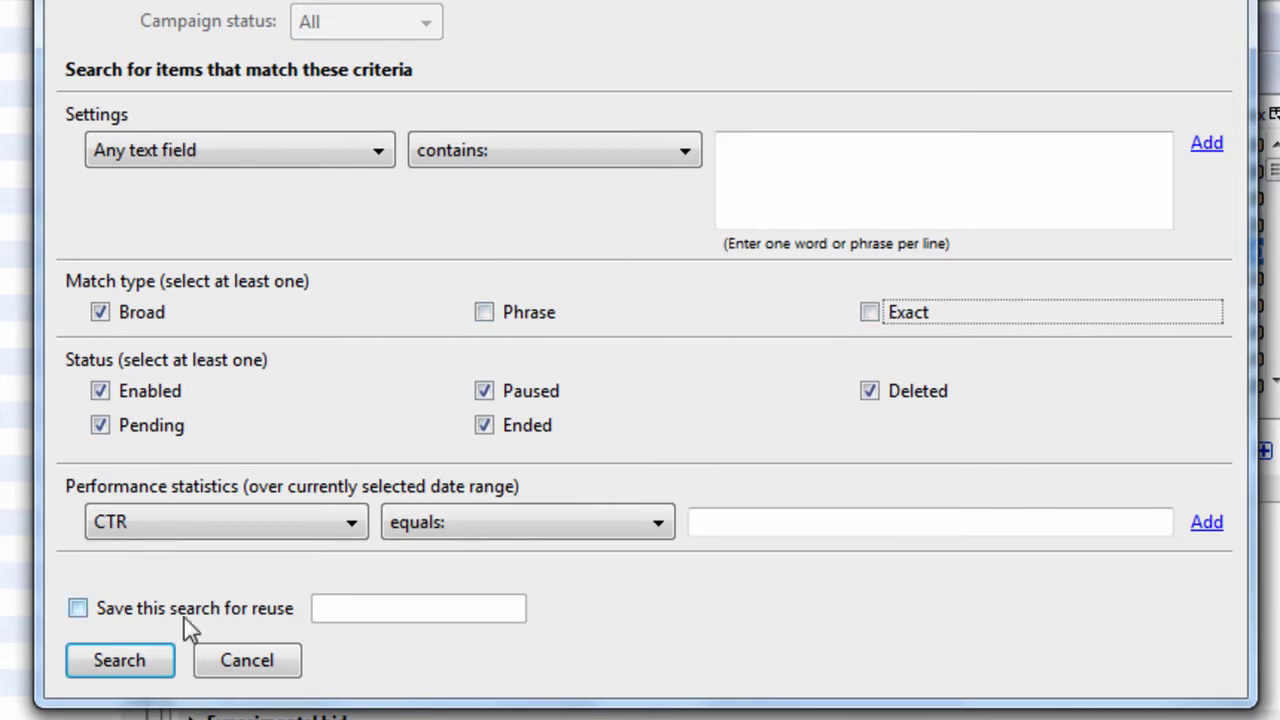
click(140, 662)
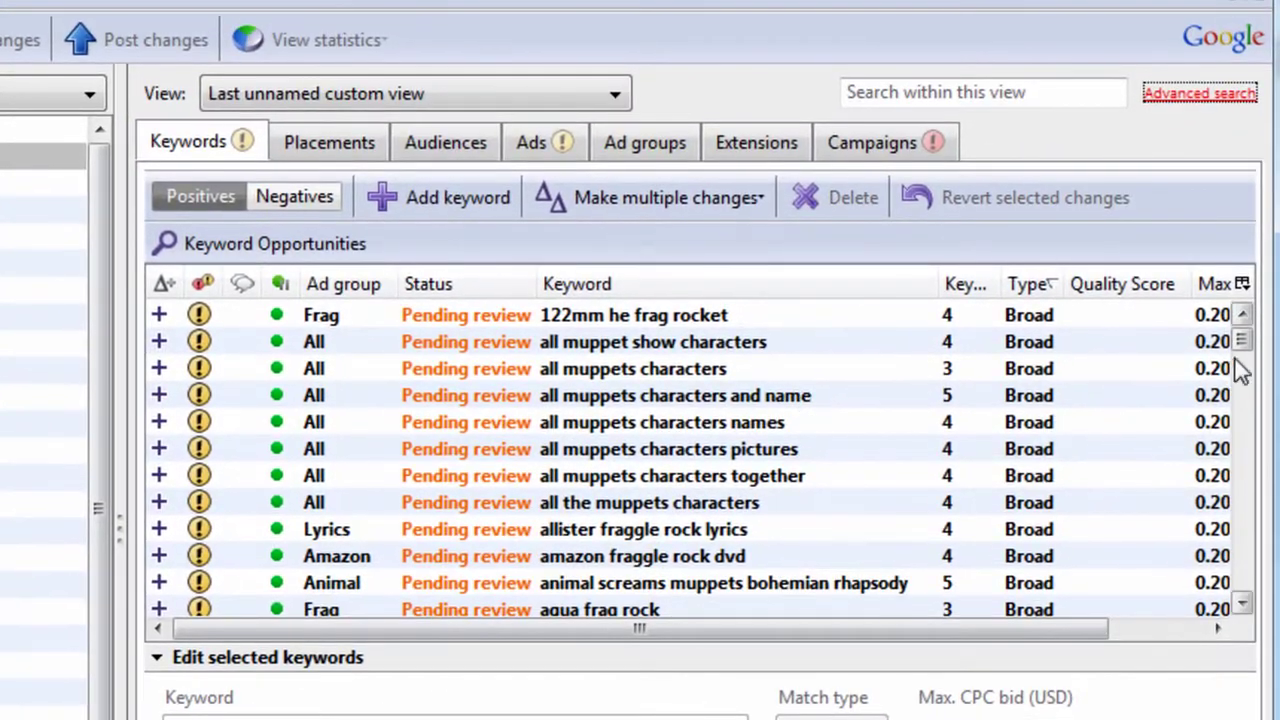
Step: Select every Broad keyword and clear the leftover find text in Replace text
drag(1241, 337, 1212, 338)
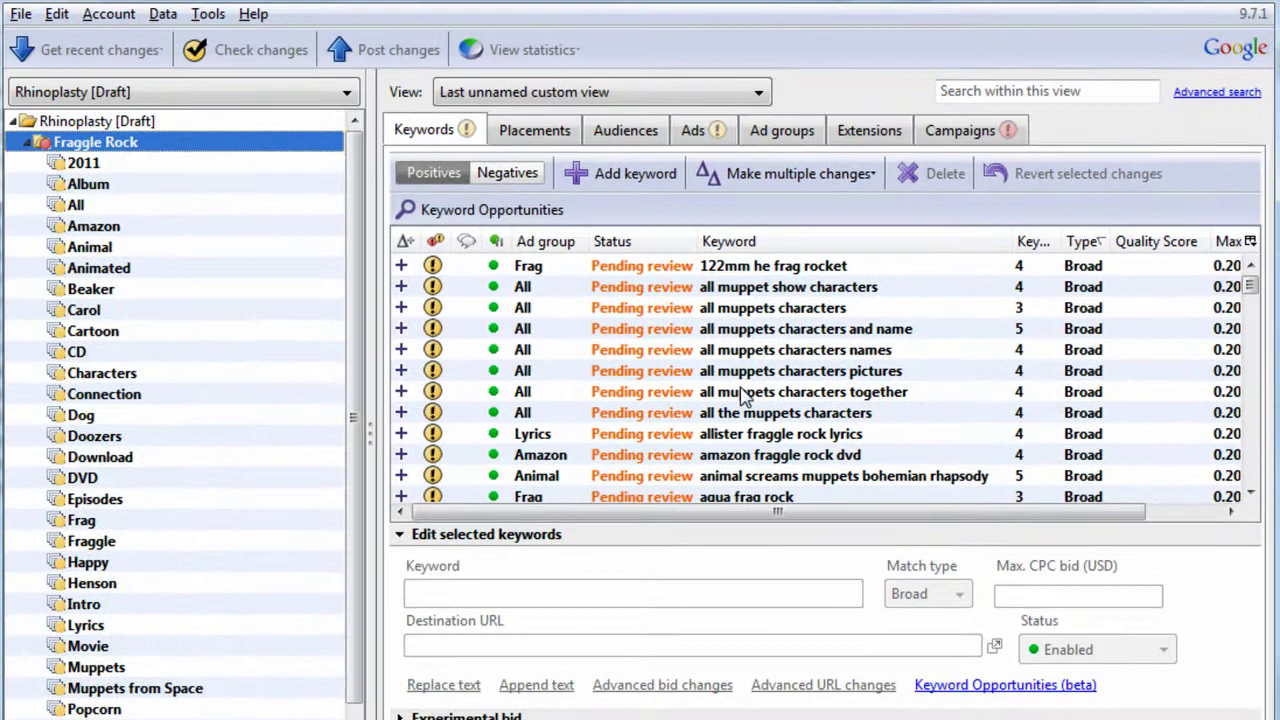
click(722, 352)
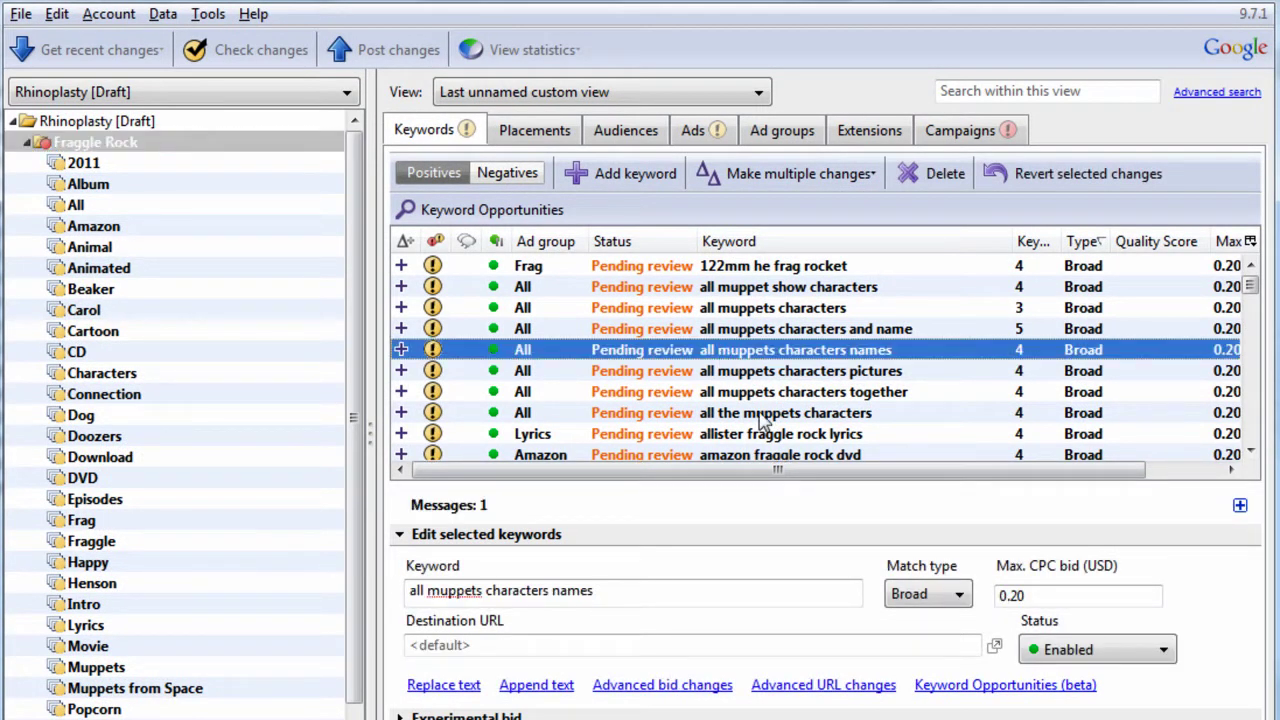
key(ctrl+a)
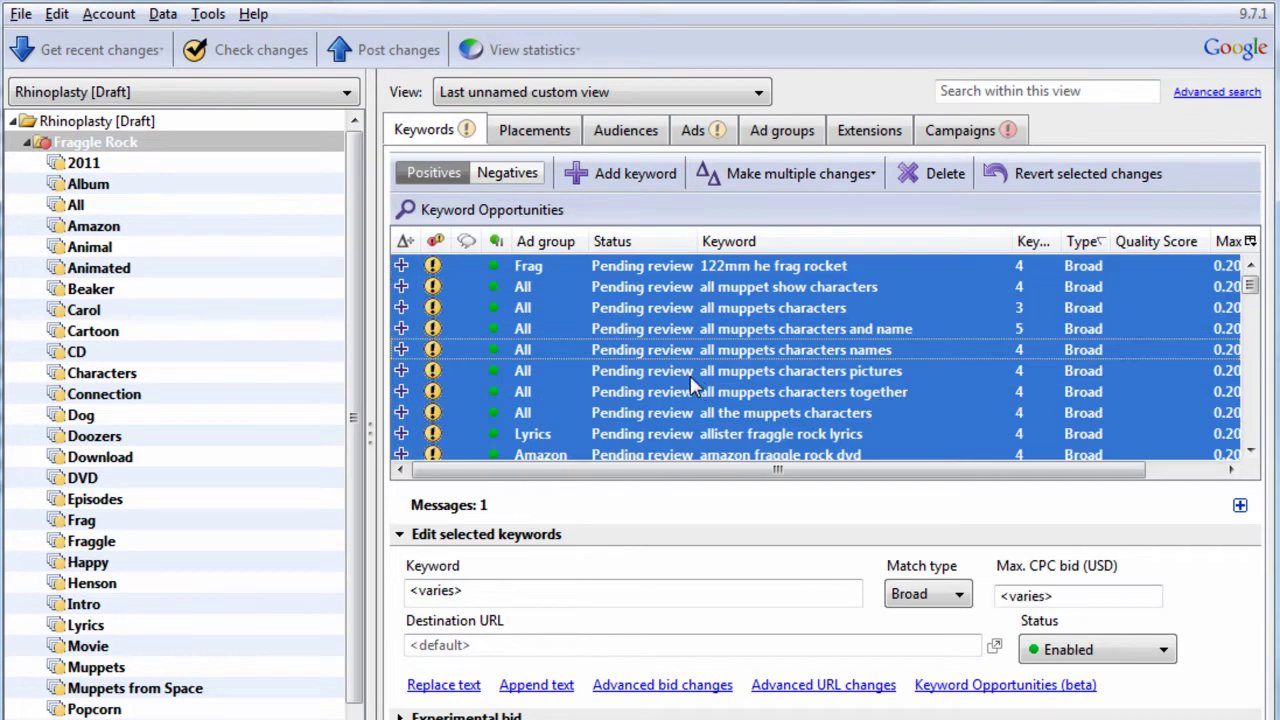
key(ctrl+h)
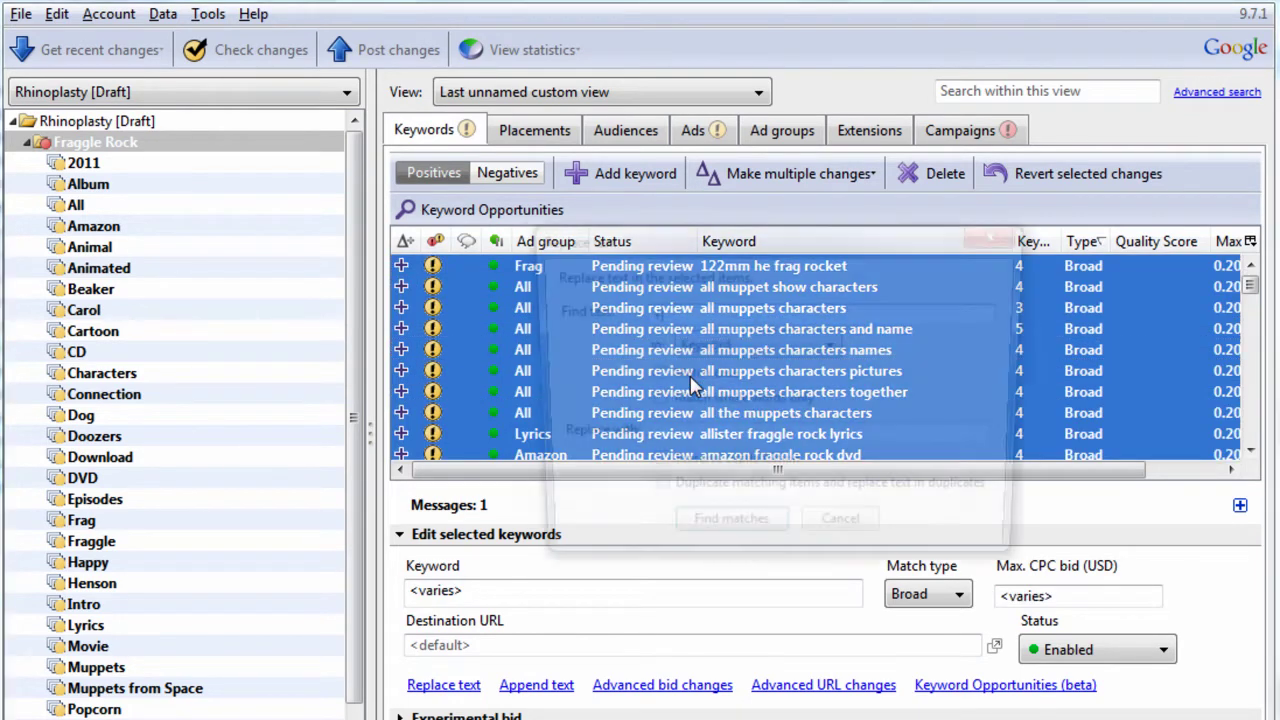
key(BackSpace)
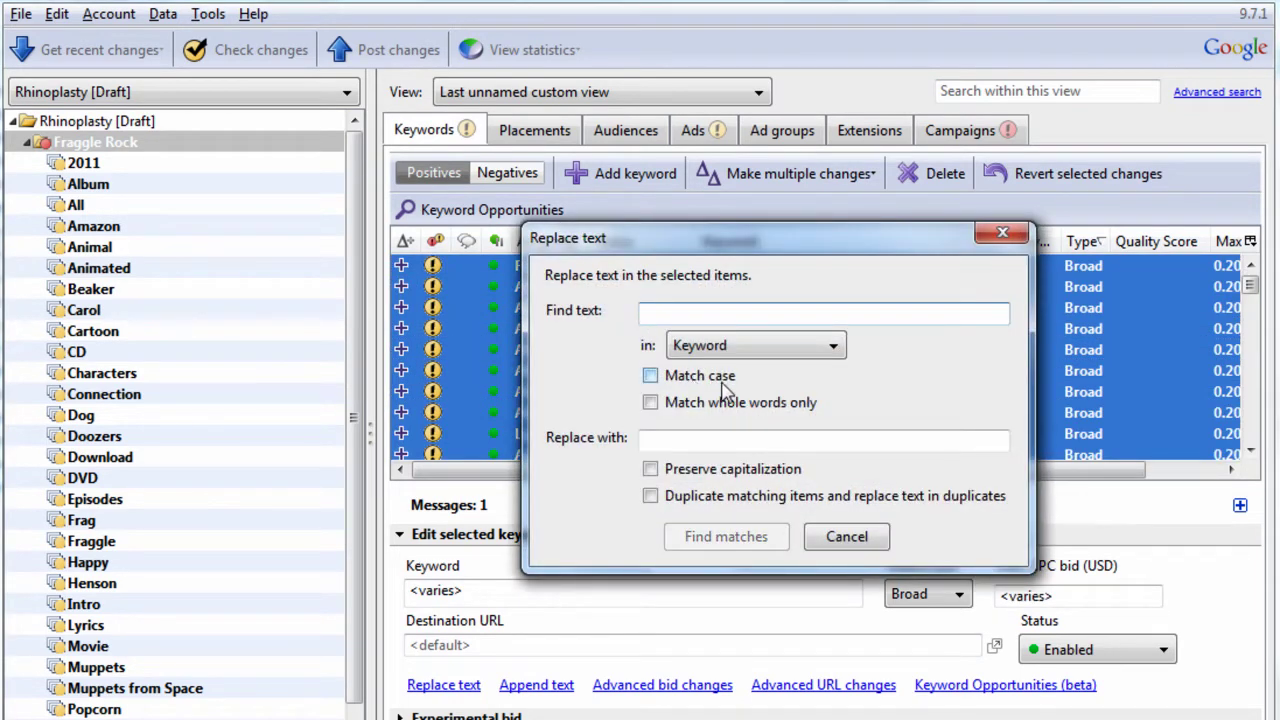
click(847, 537)
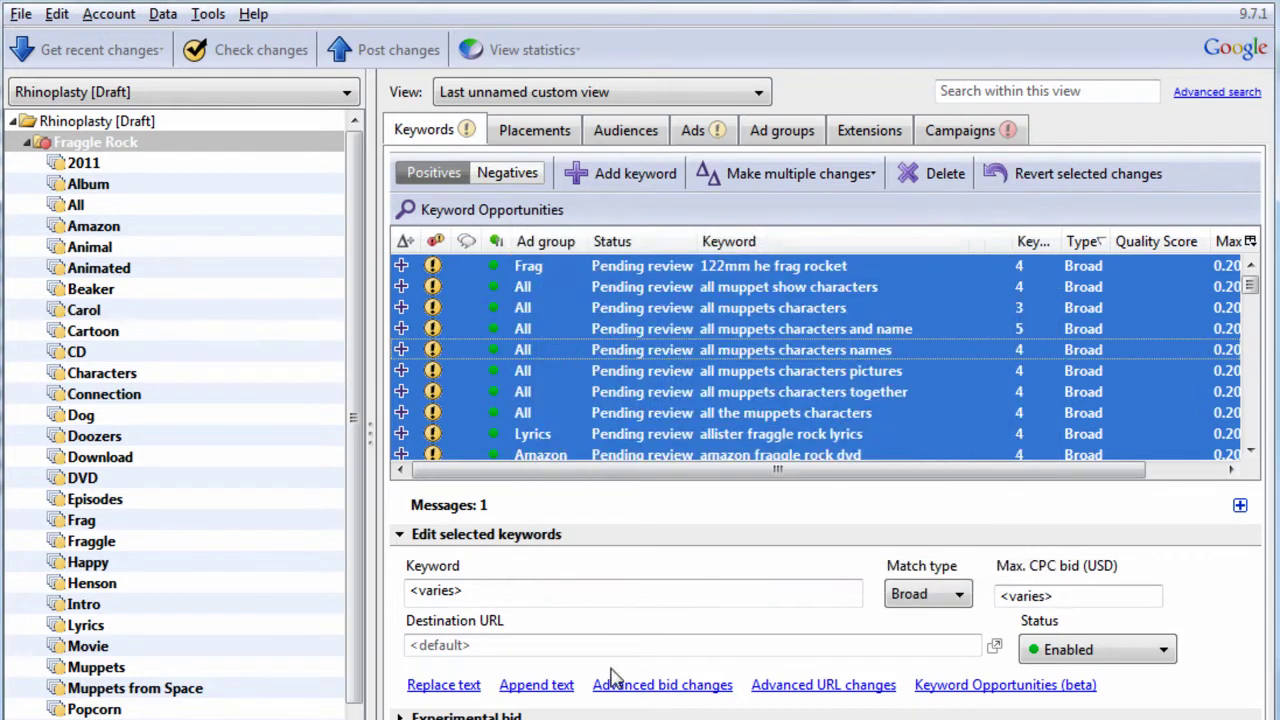
Step: Replace every space with ' +' across all selected keywords
click(443, 685)
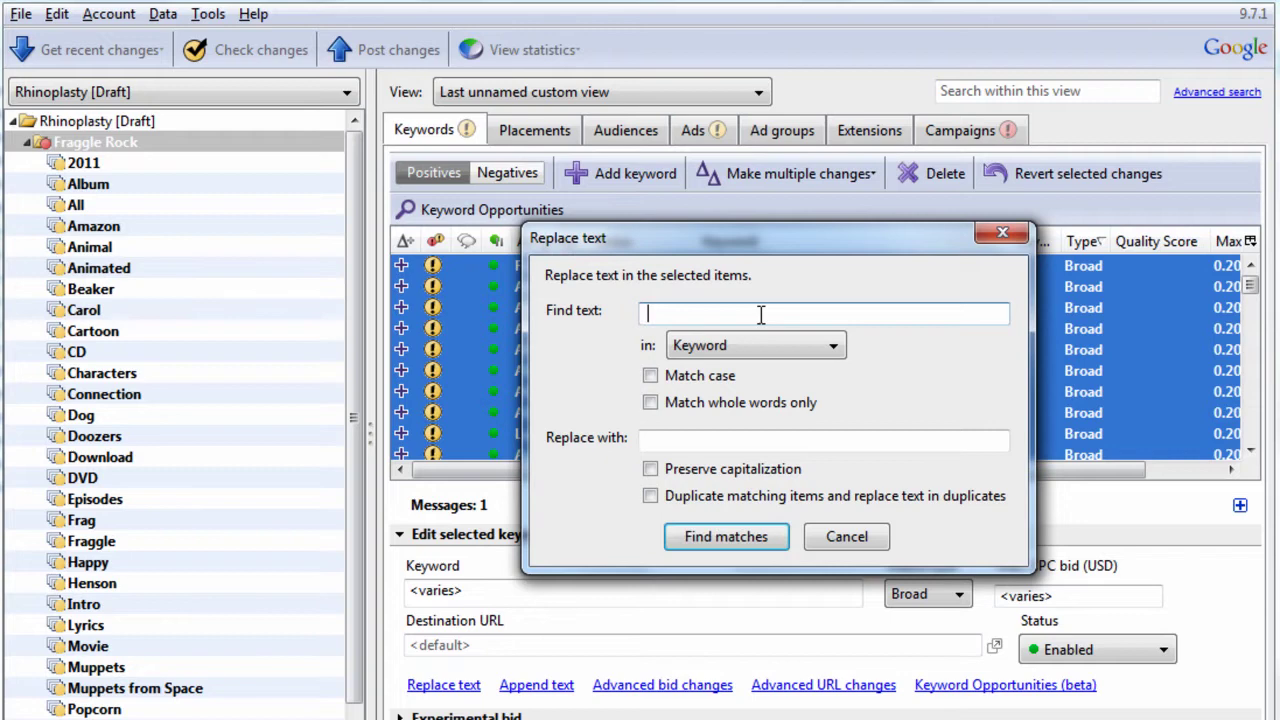
key(Tab)
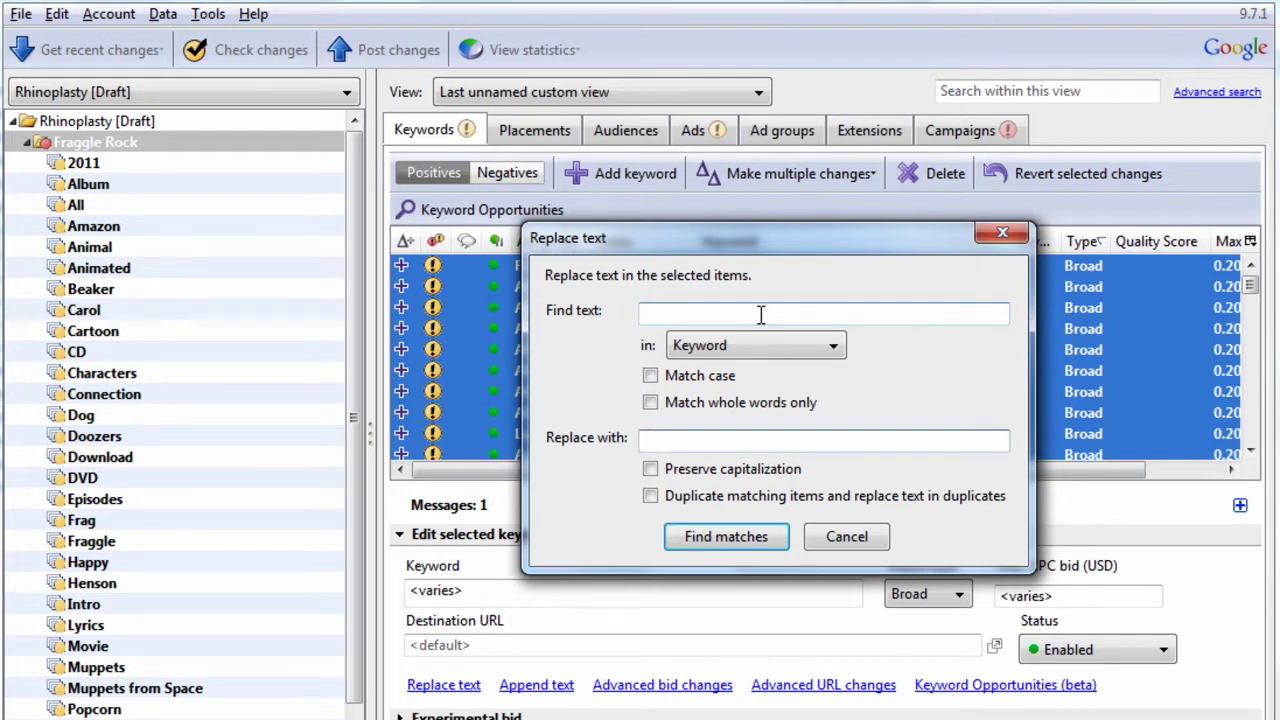
text(+)
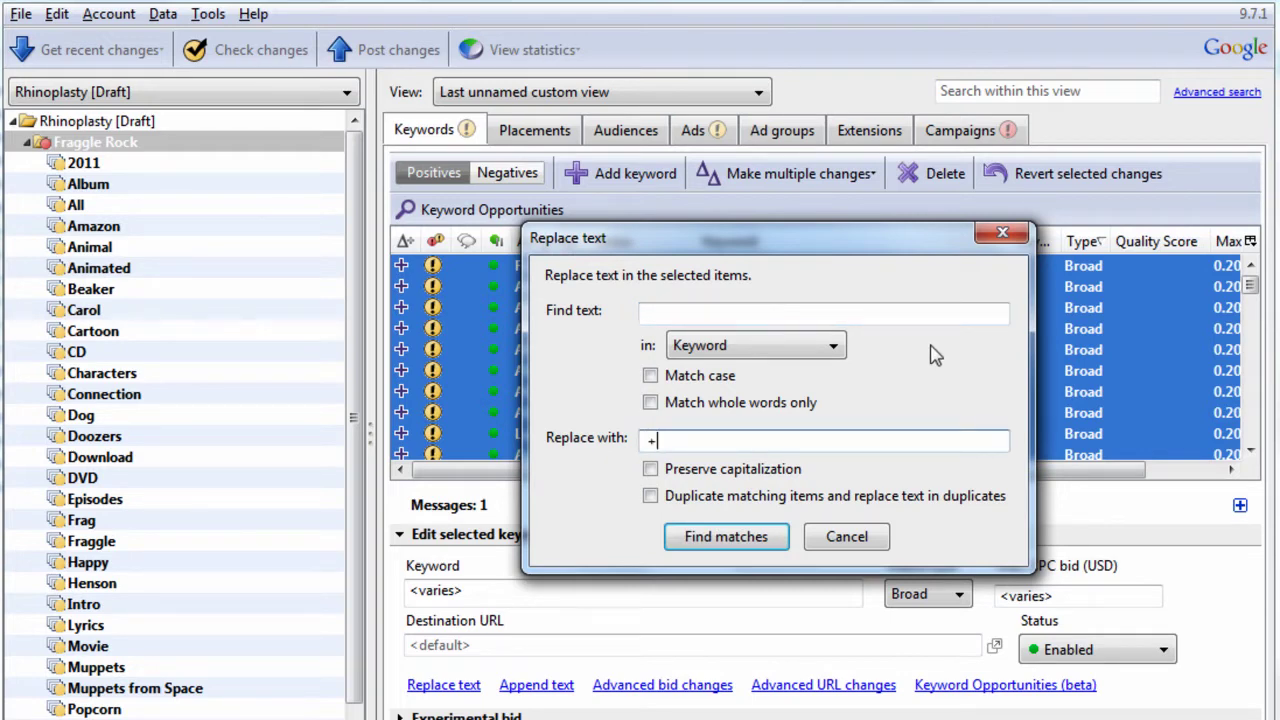
click(742, 542)
click(722, 441)
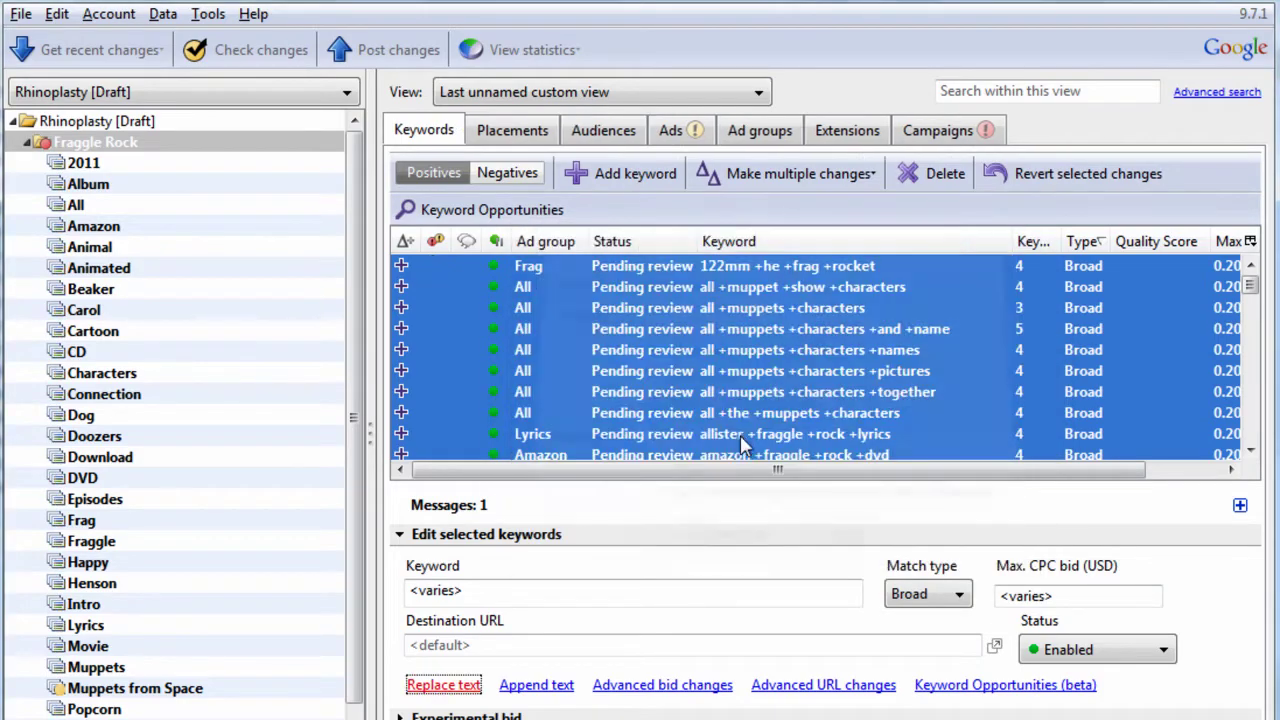
Step: Review converted keywords like 'fraggle +rock +dog +lighthouse' and reselect all keywords
click(770, 391)
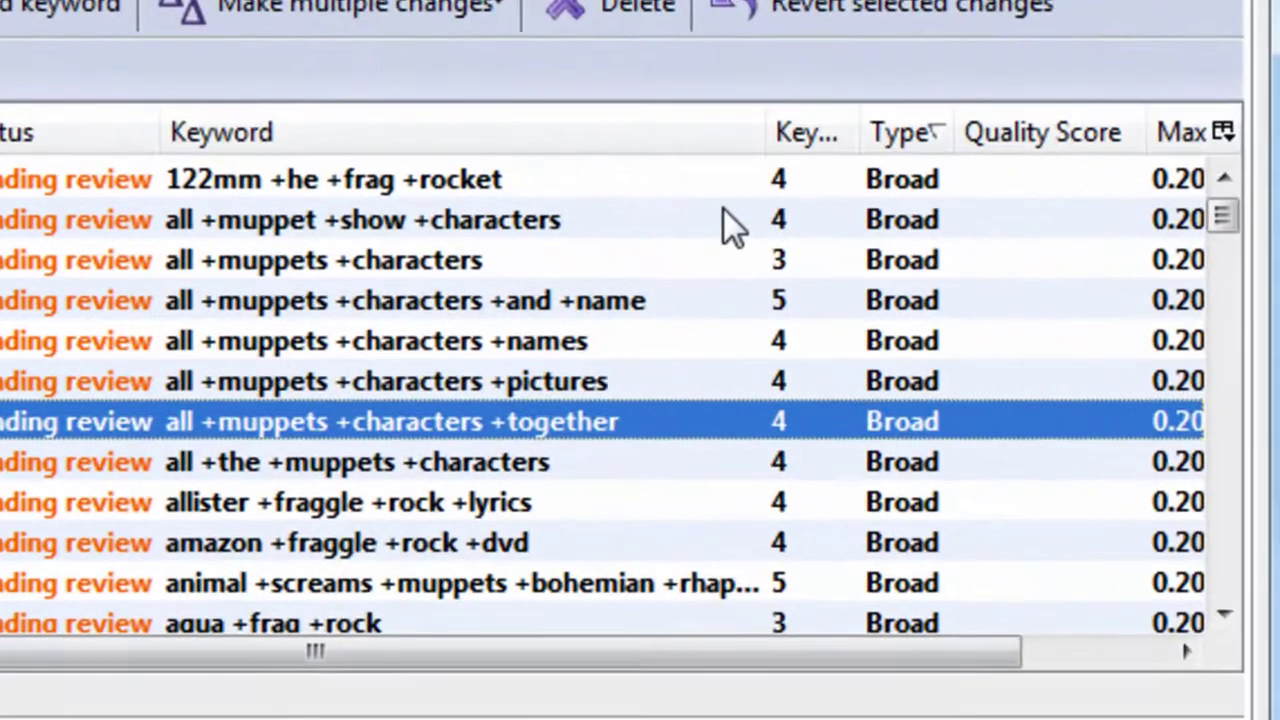
drag(1222, 217, 1234, 314)
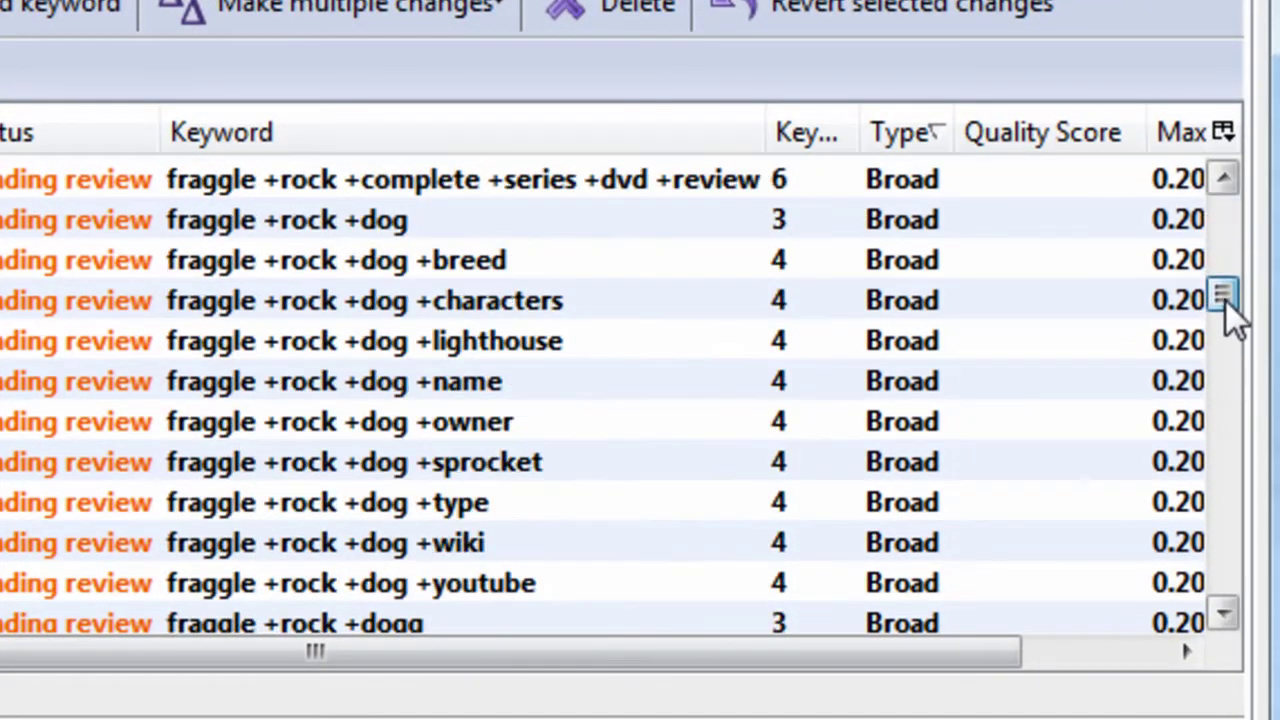
click(571, 352)
key(ctrl+a)
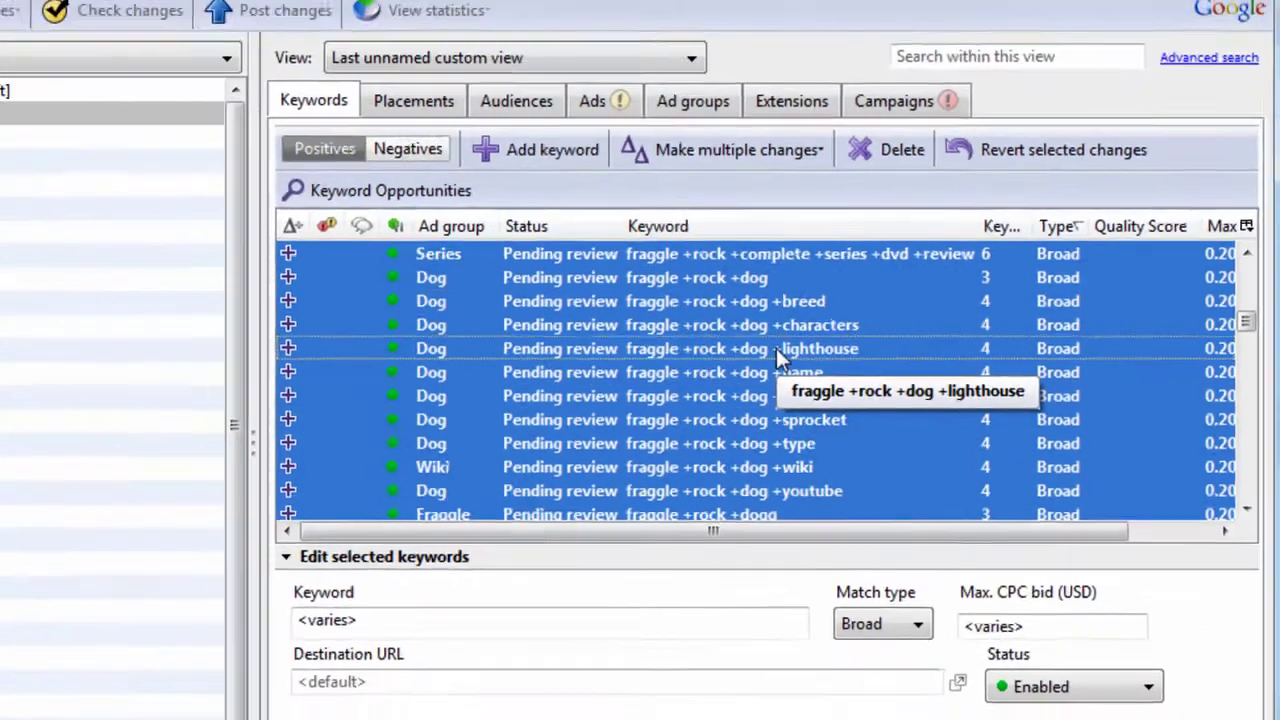
Step: Append '+' before the Keyword text of all 726 keywords, giving e.g. '+fraggle +rock +dog +owner'
key(ctrl+g)
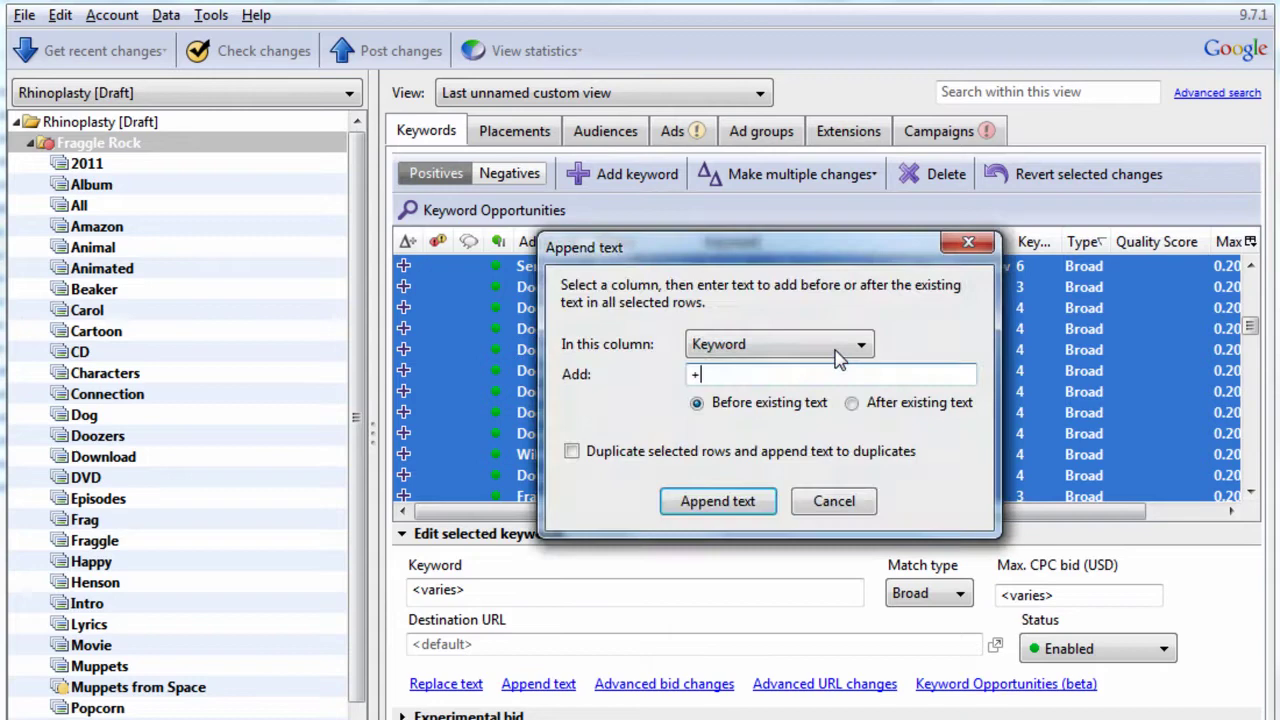
key(BackSpace)
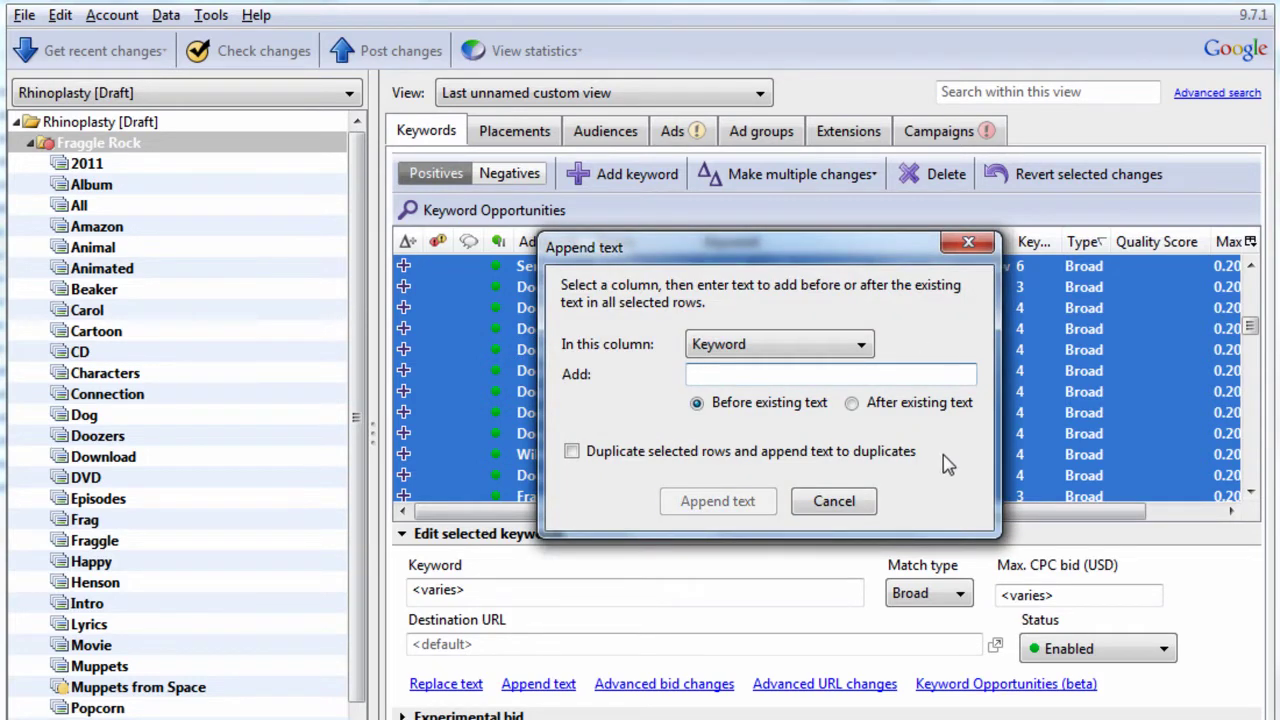
click(834, 499)
click(538, 684)
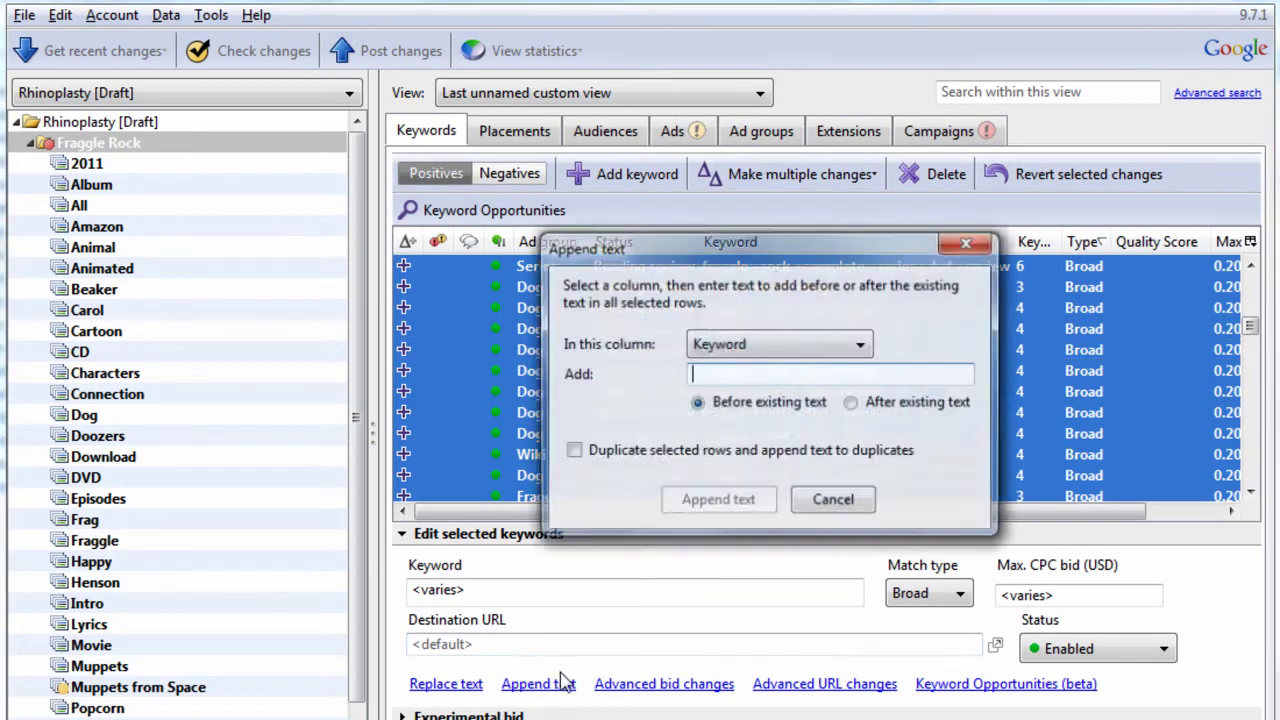
text(+)
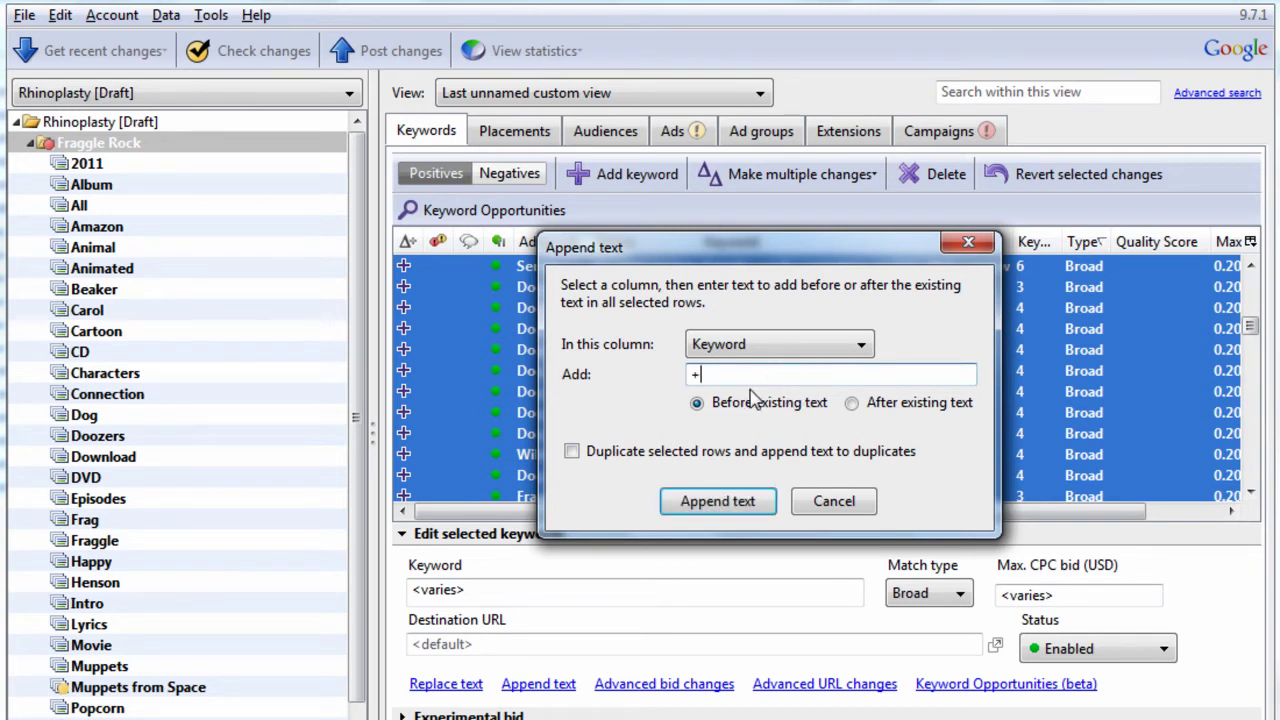
click(834, 345)
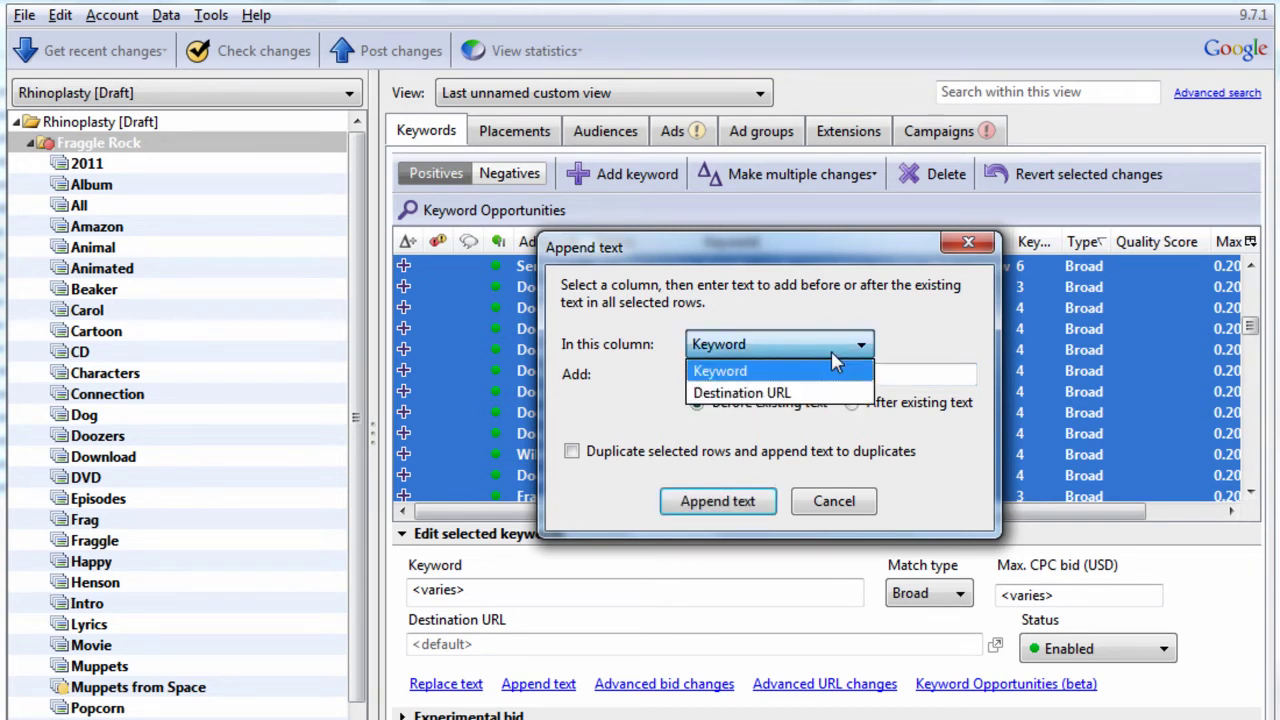
click(786, 414)
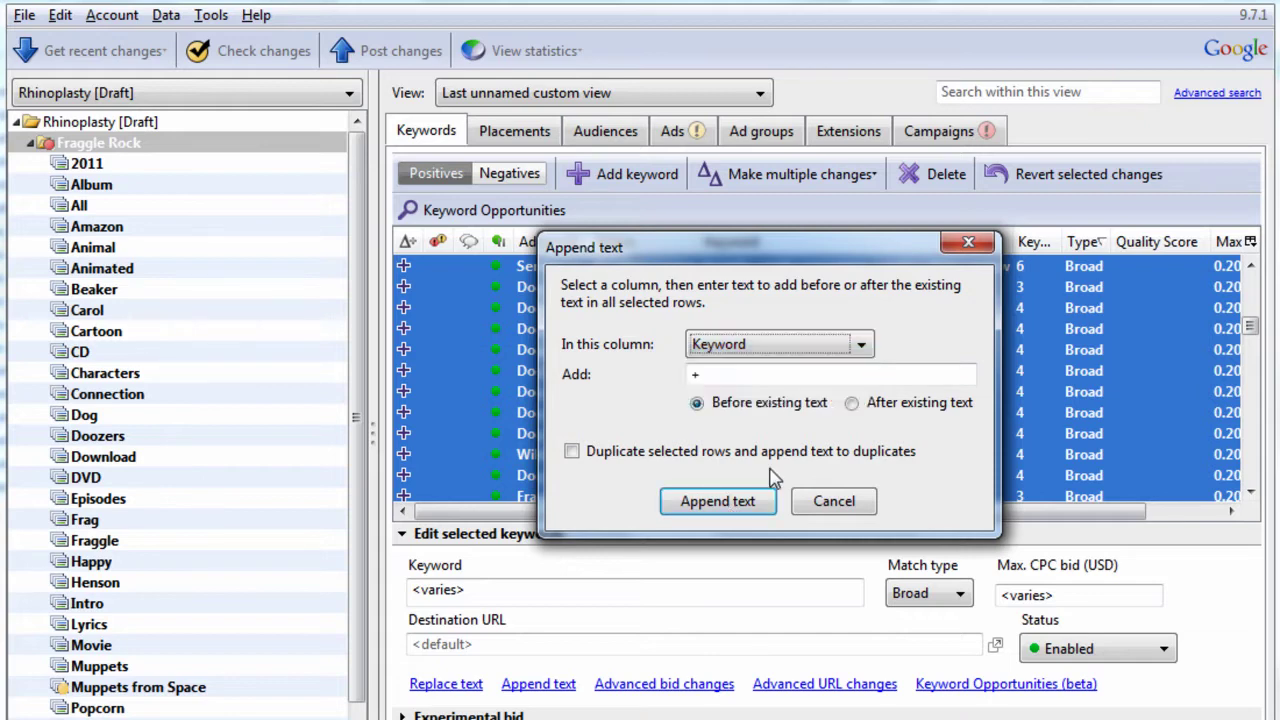
click(717, 501)
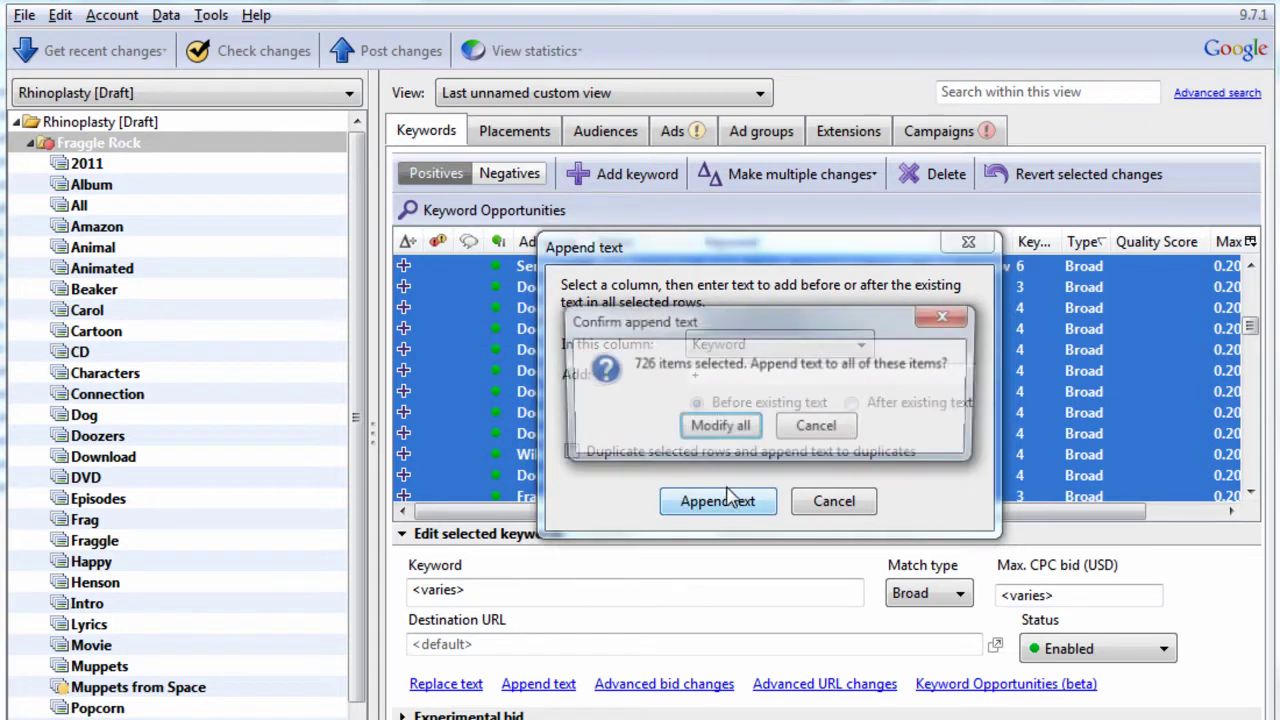
click(658, 426)
click(787, 396)
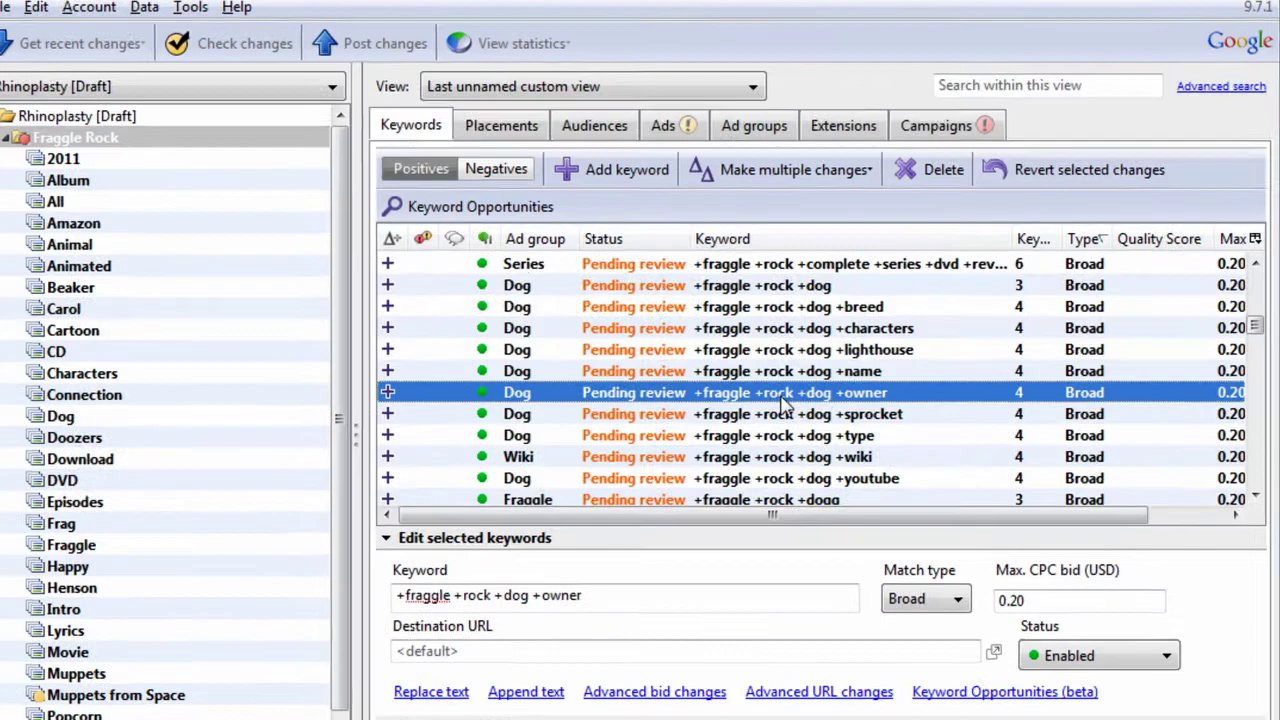
click(790, 435)
Step: Sort the keyword list by keyword count, reversed so two-word keywords come first
click(812, 348)
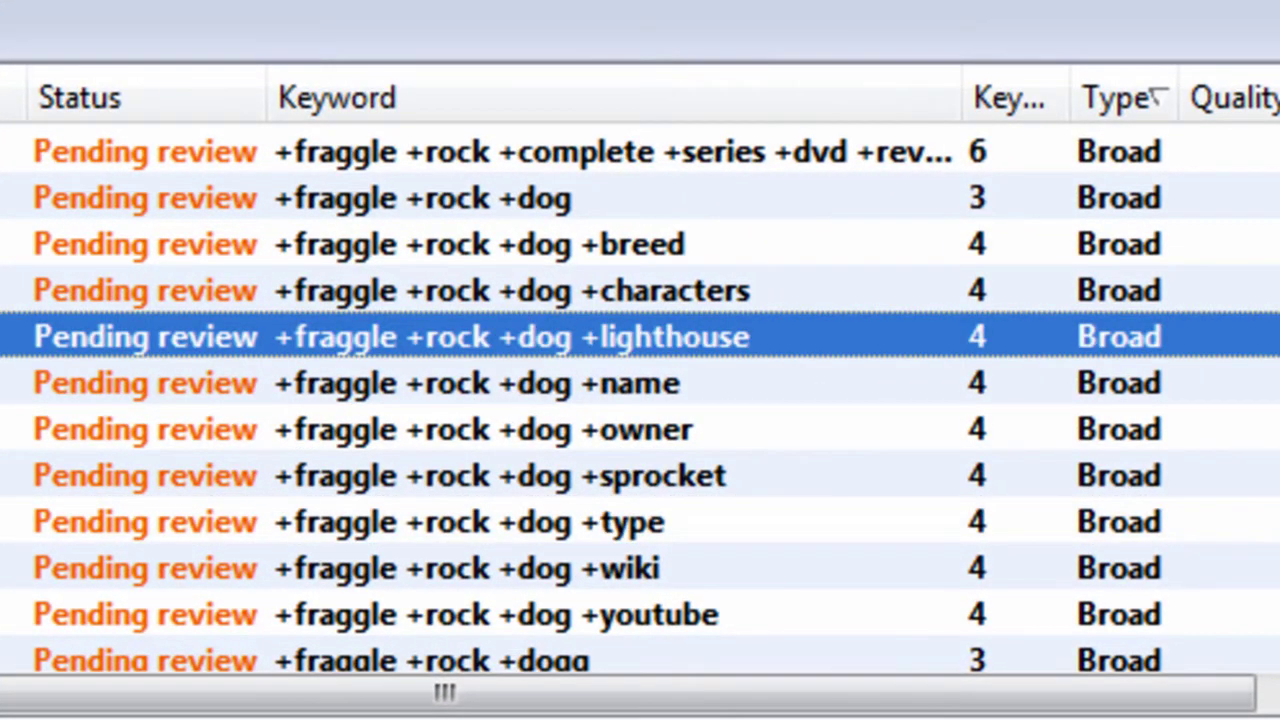
scroll(640, 400, down, 15)
scroll(640, 400, up, 5)
scroll(640, 400, up, 5)
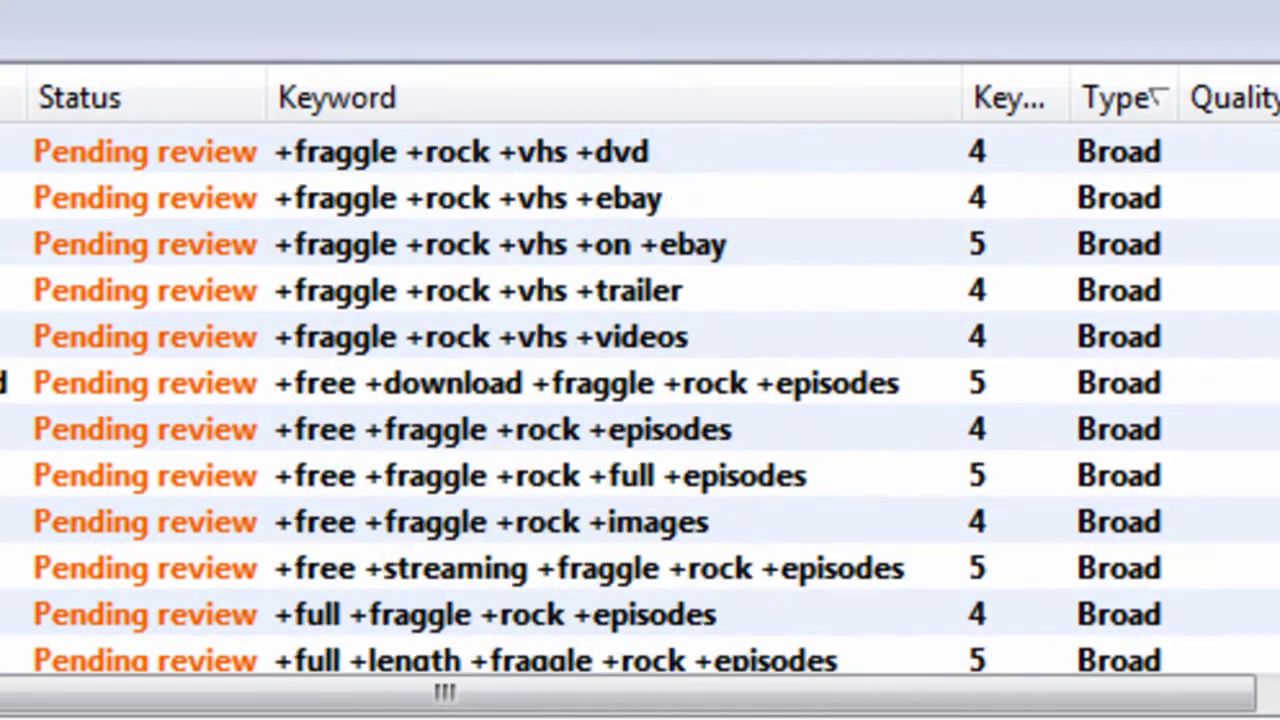
click(1036, 110)
click(1016, 110)
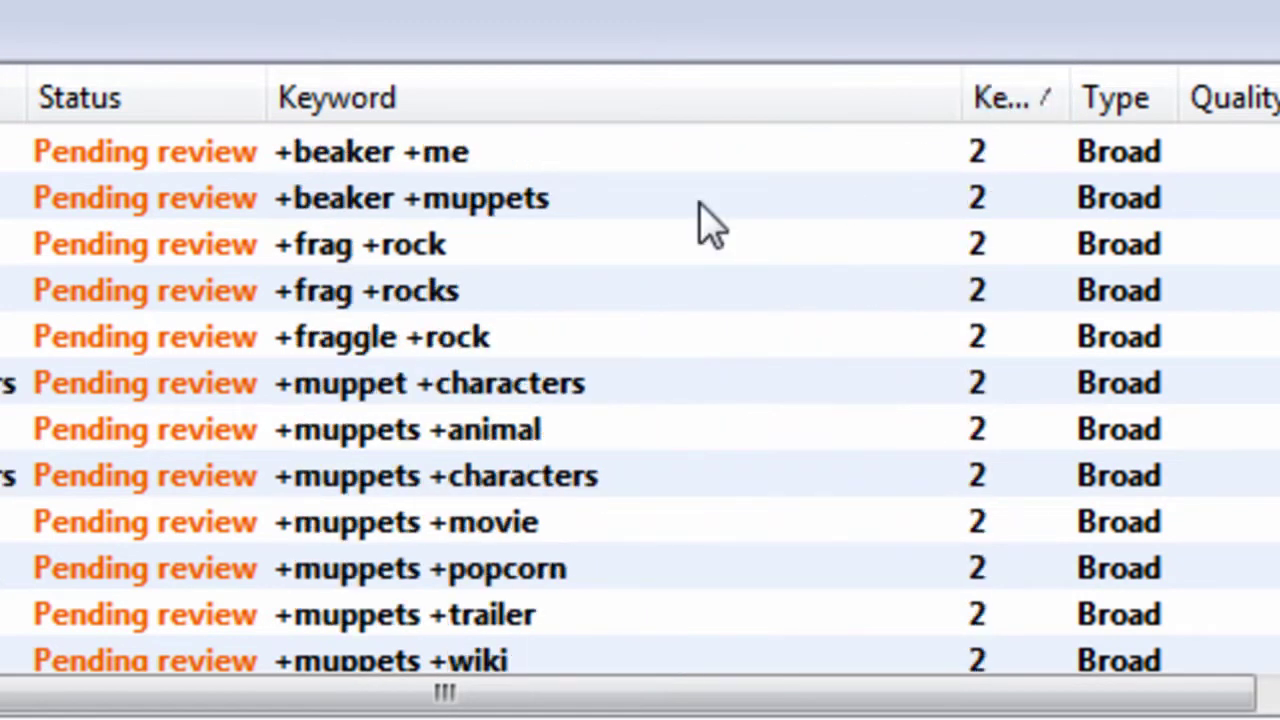
Step: Review two-word keywords like '+beaker +me' and '+fraggle +rock', then Excel's stop-word SUBSTITUTE formula in B3
click(500, 152)
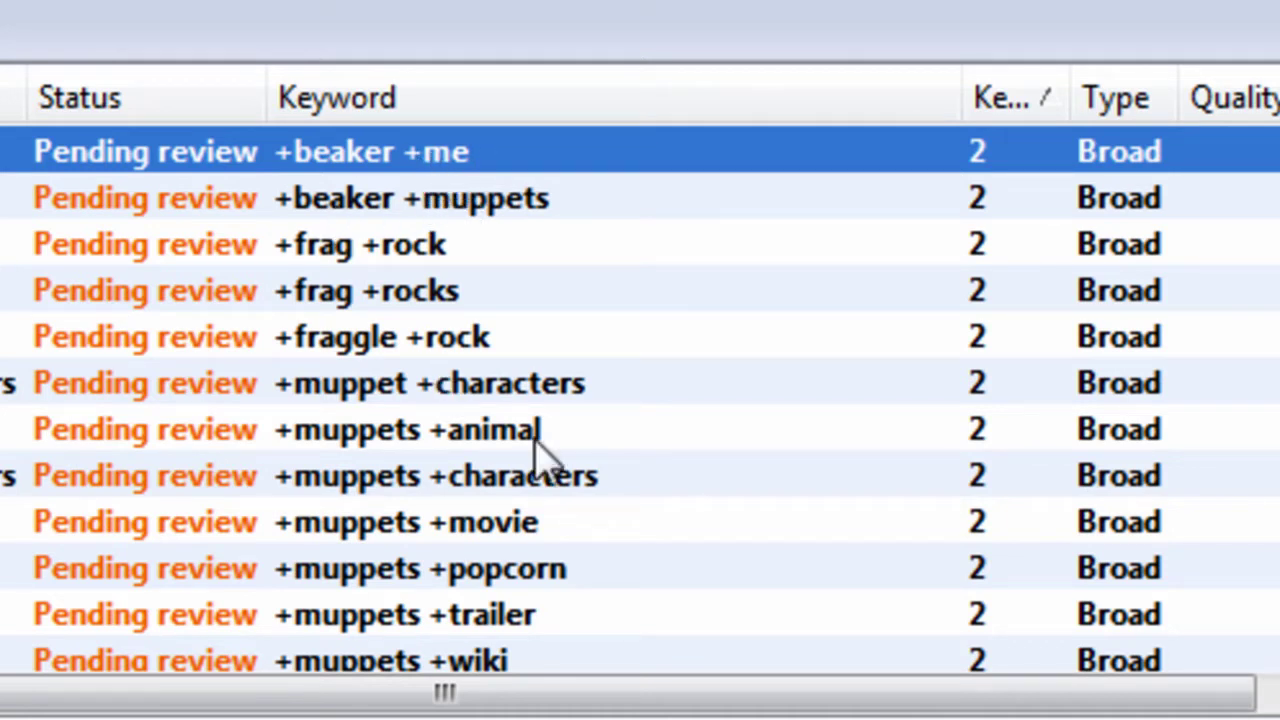
click(543, 335)
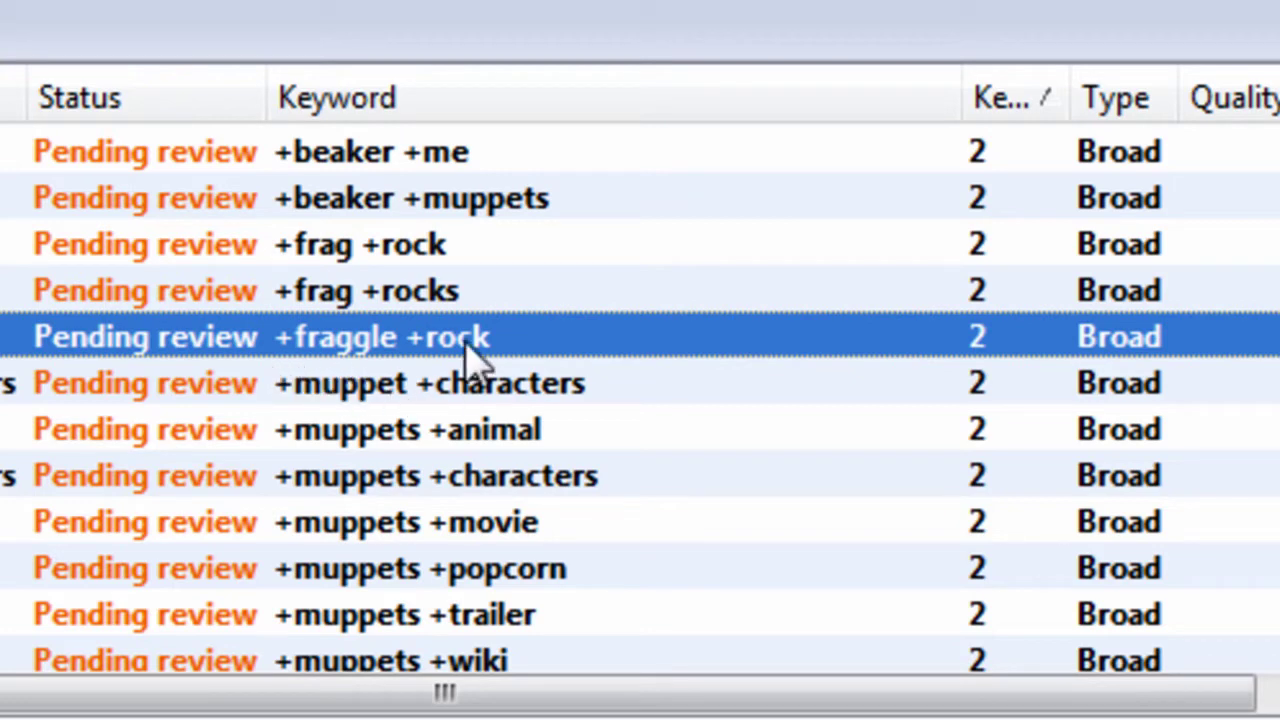
scroll(640, 400, down, 10)
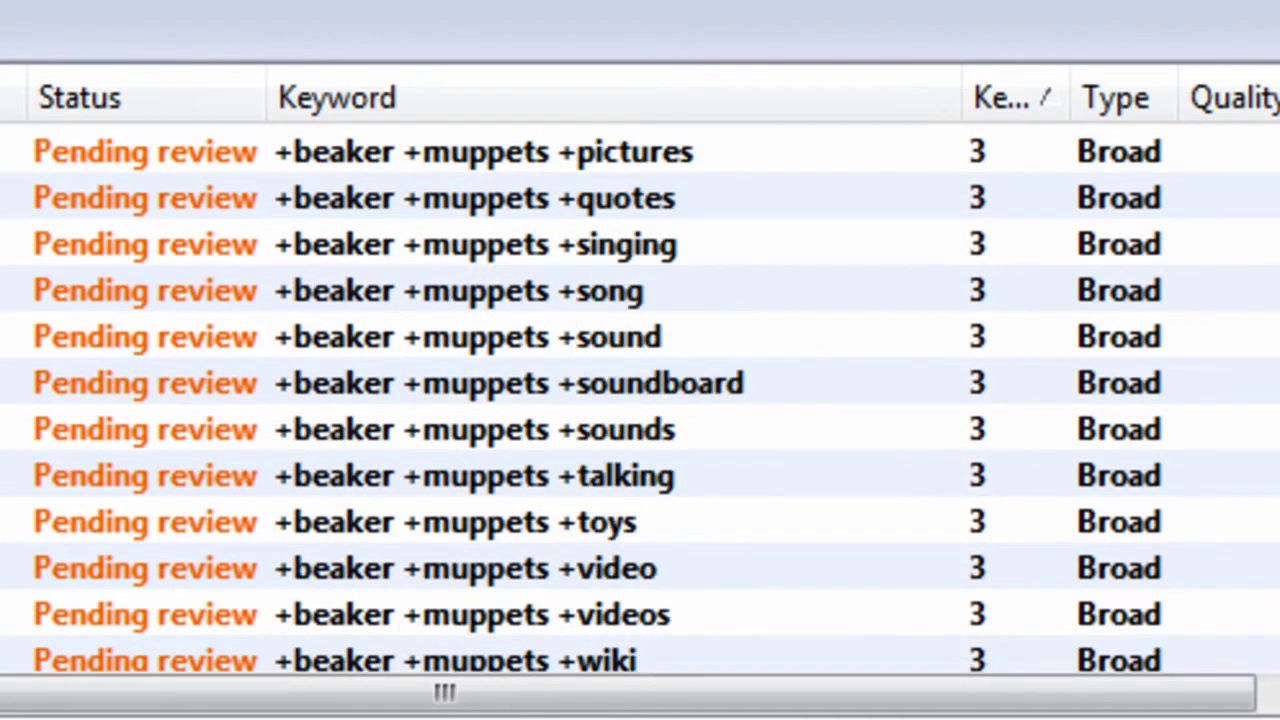
scroll(640, 400, down, 10)
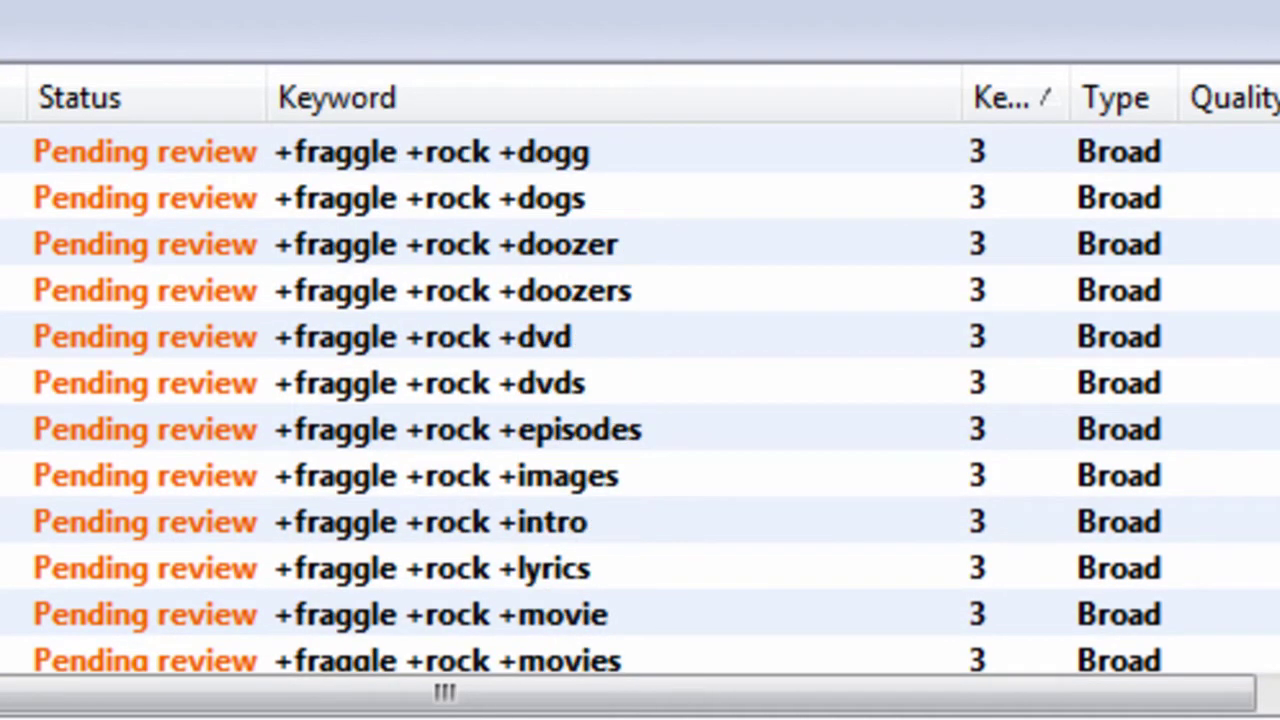
scroll(640, 400, down, 10)
scroll(640, 400, down, 5)
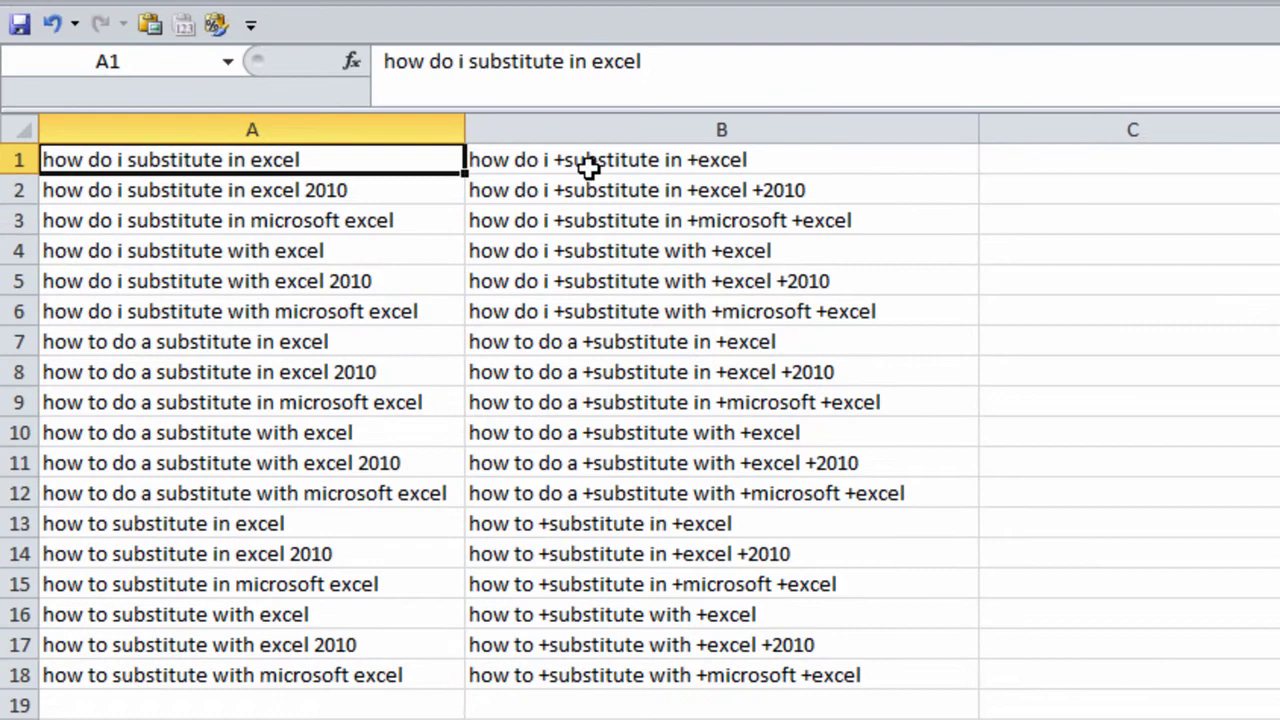
click(609, 218)
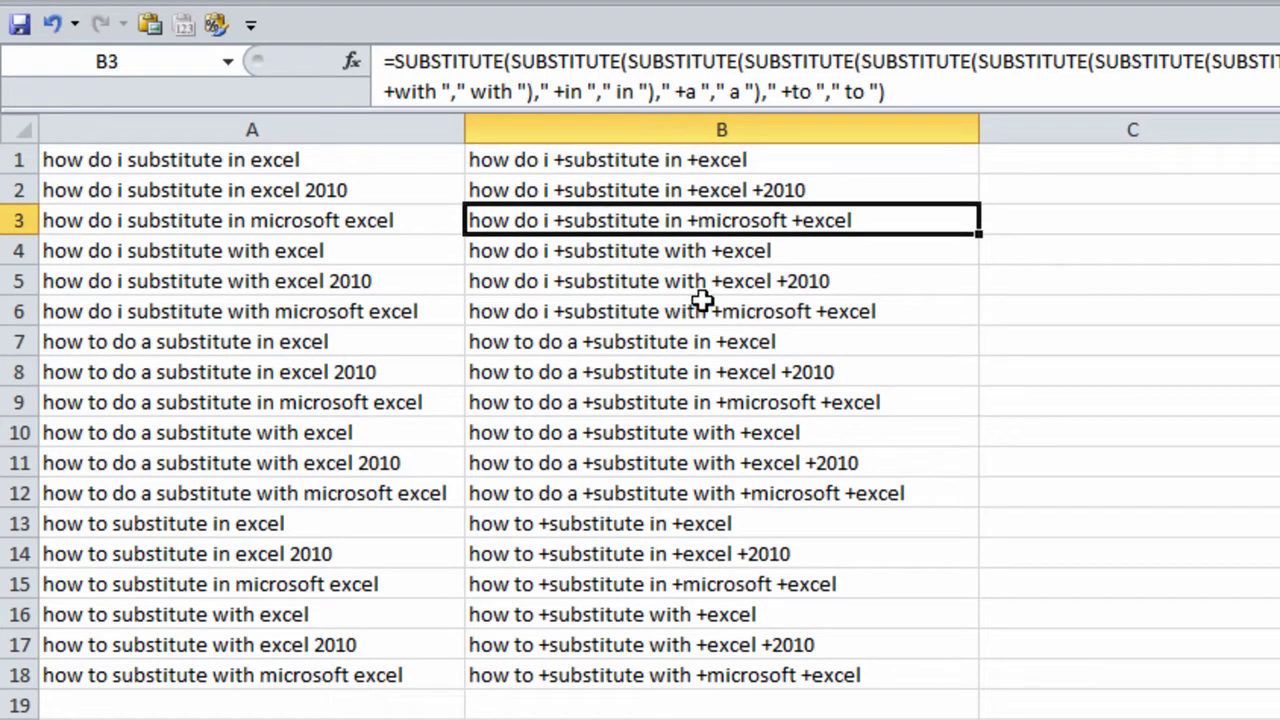
Step: Return to AdWords Editor, select every keyword, and open Replace text for them
key(alt+Tab)
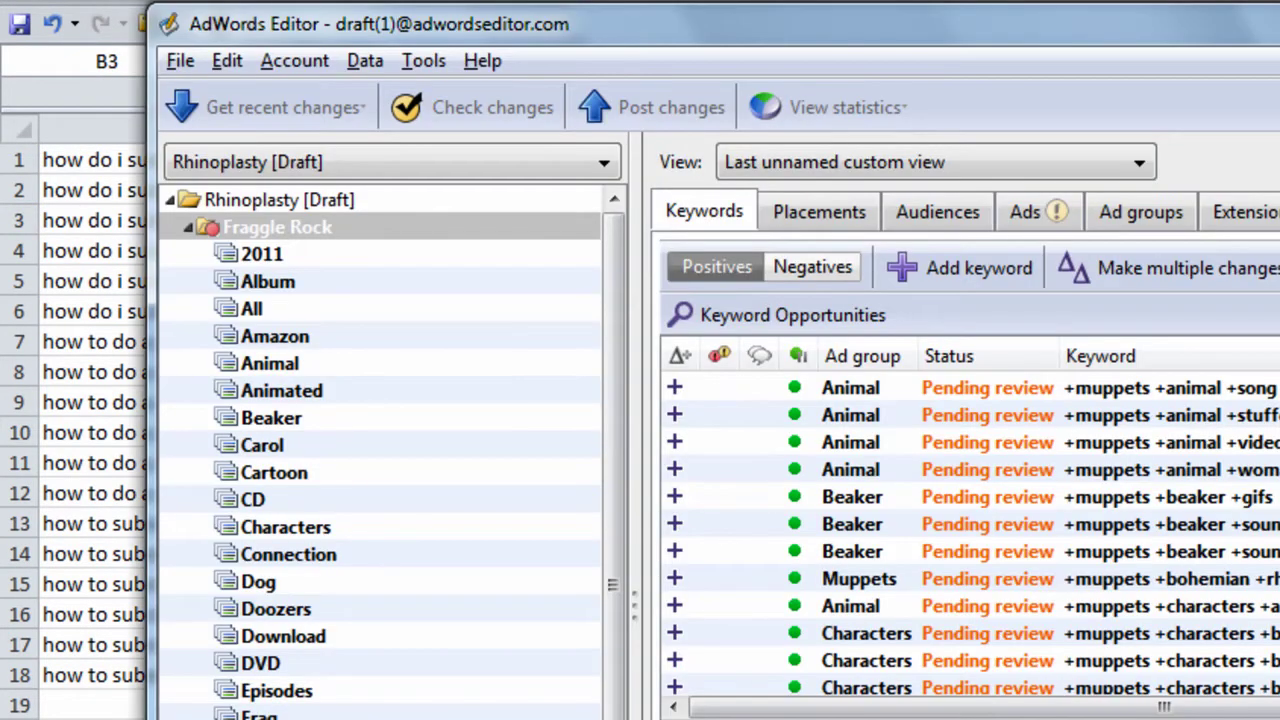
click(674, 551)
drag(1279, 260, 1279, 481)
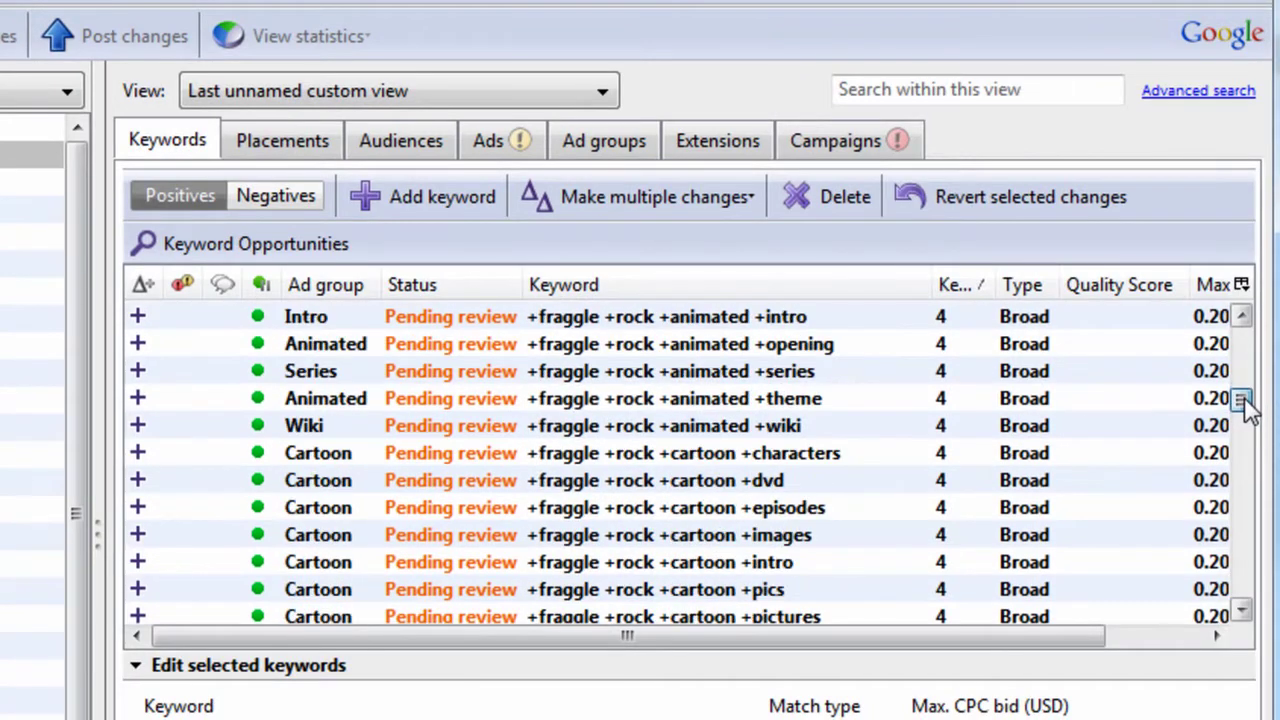
drag(1246, 410, 1246, 451)
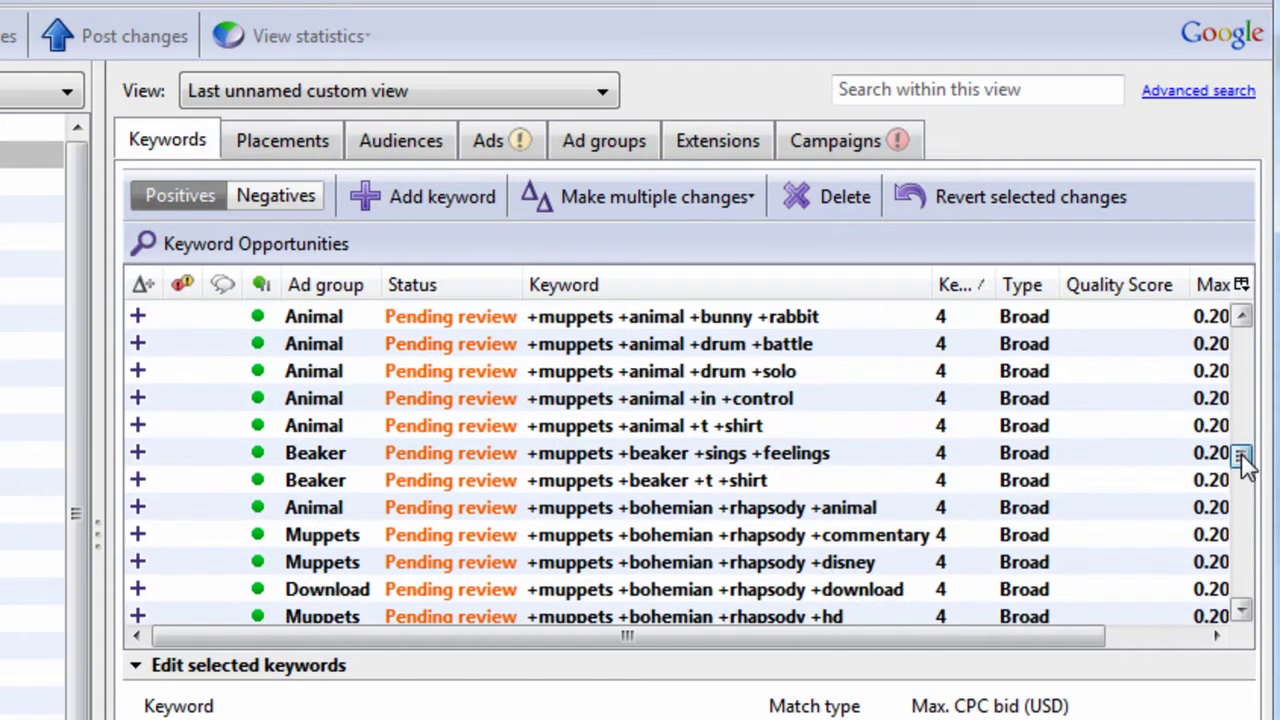
click(794, 408)
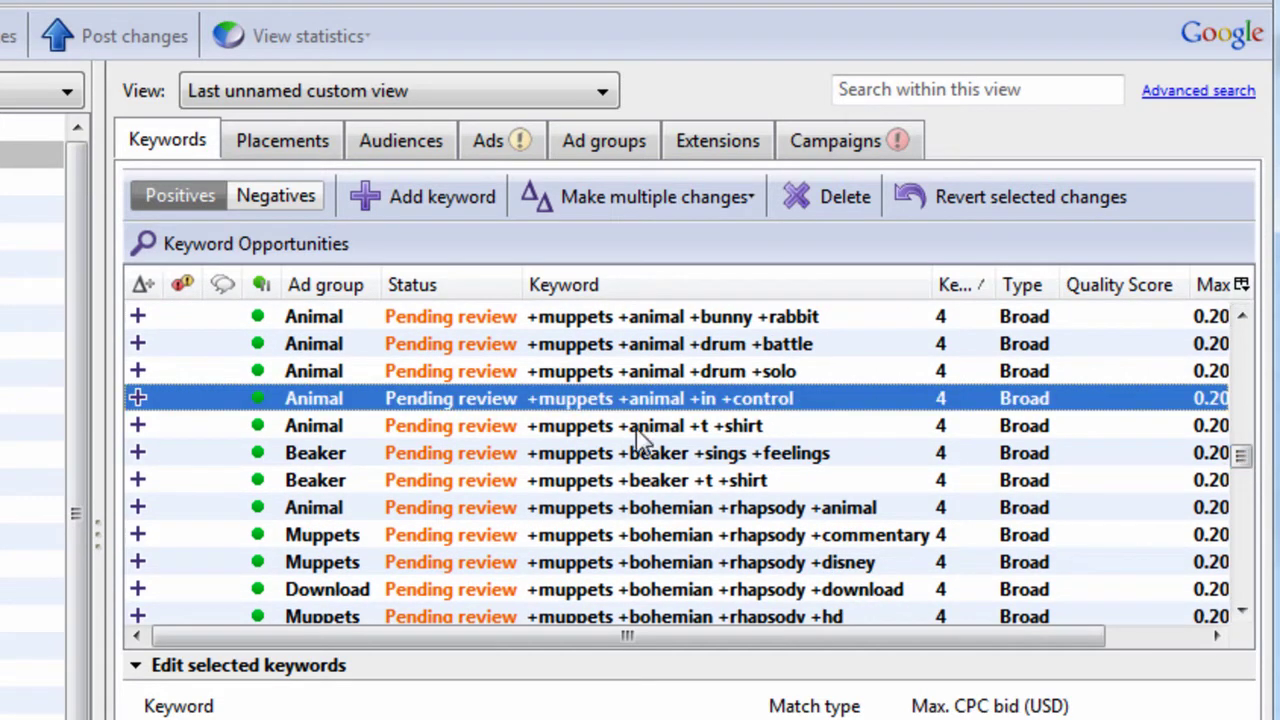
click(770, 486)
key(ctrl+a)
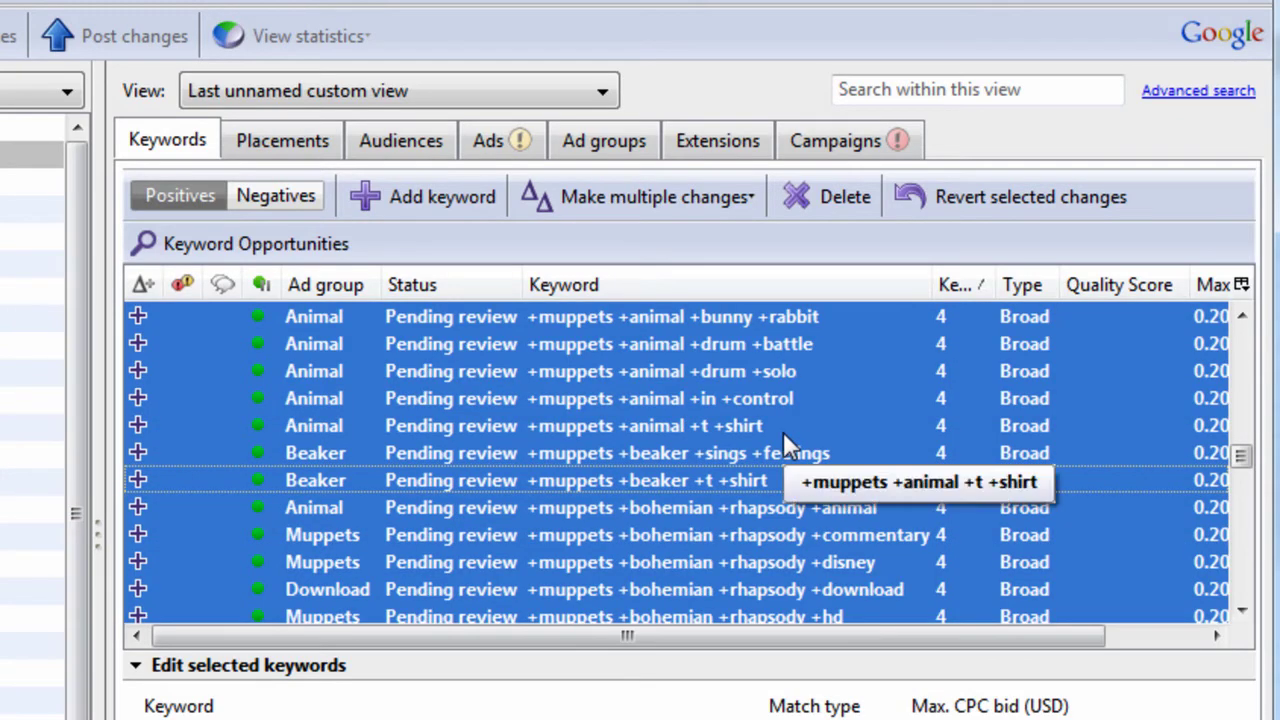
key(ctrl+h)
Step: Replace '+in' with plain 'in', matching whole words only, and check the Fraggle and Lyrics rows
key(BackSpace)
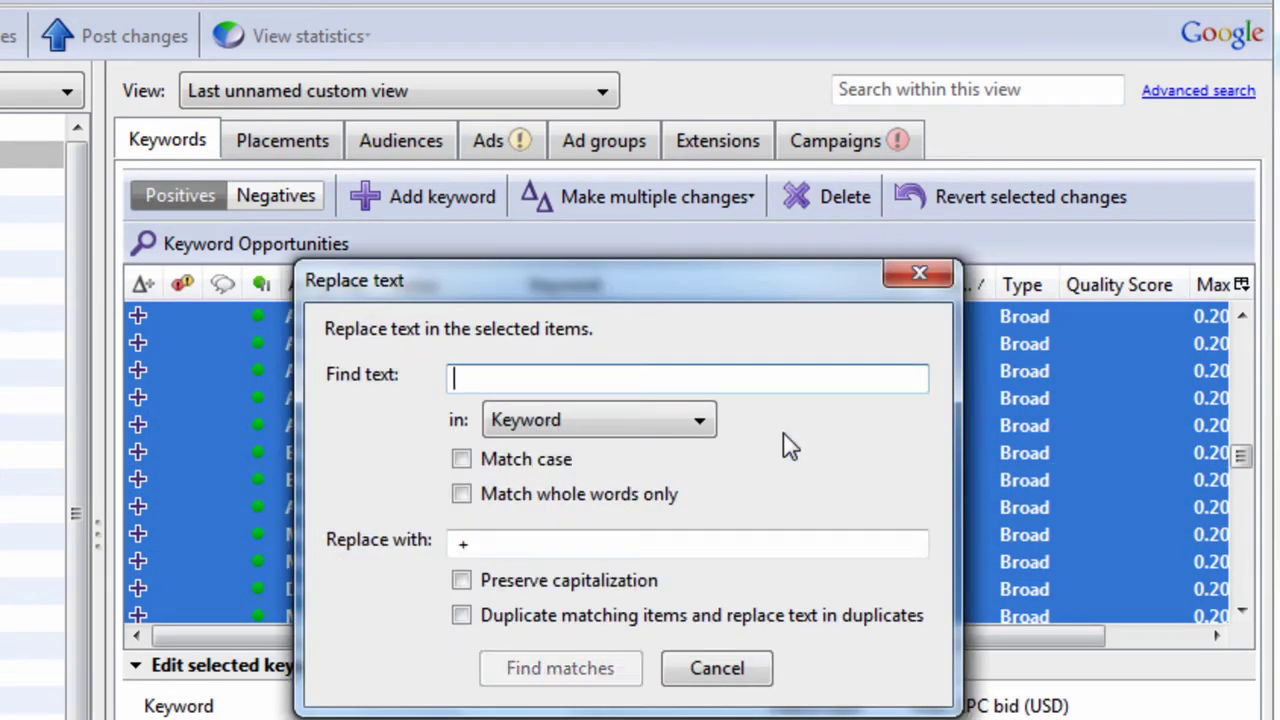
text(+in)
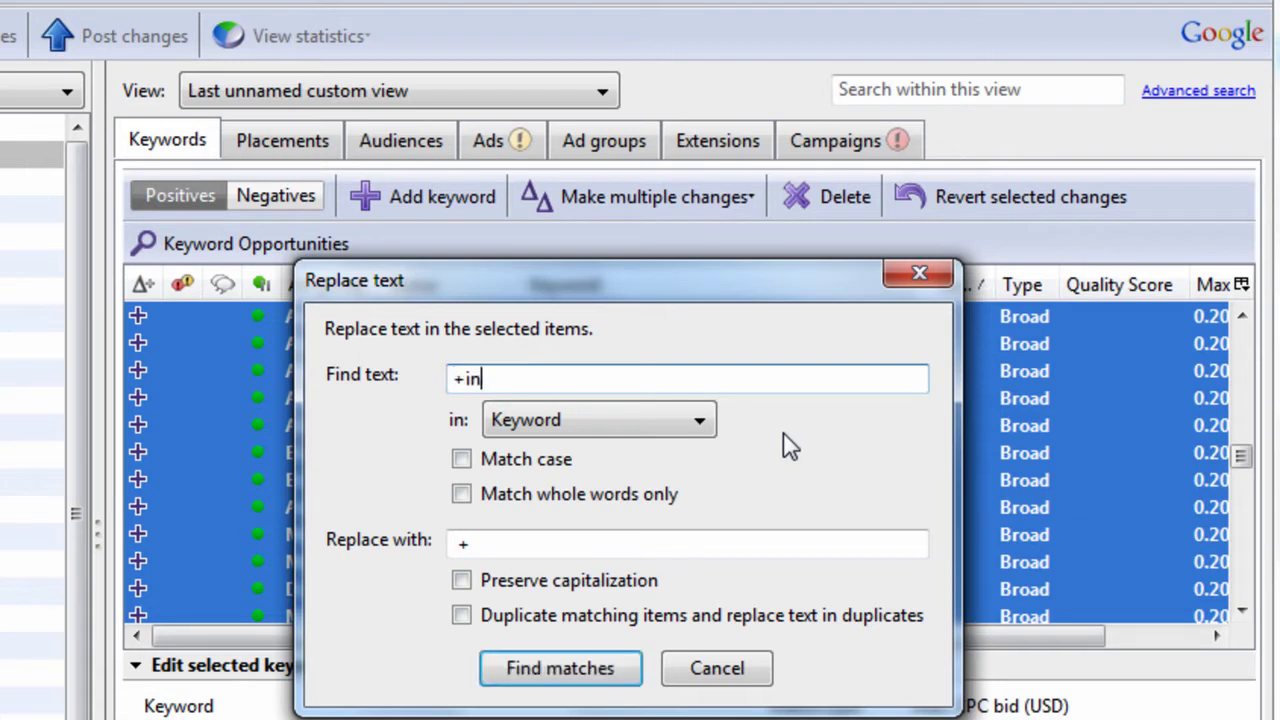
key(Tab)
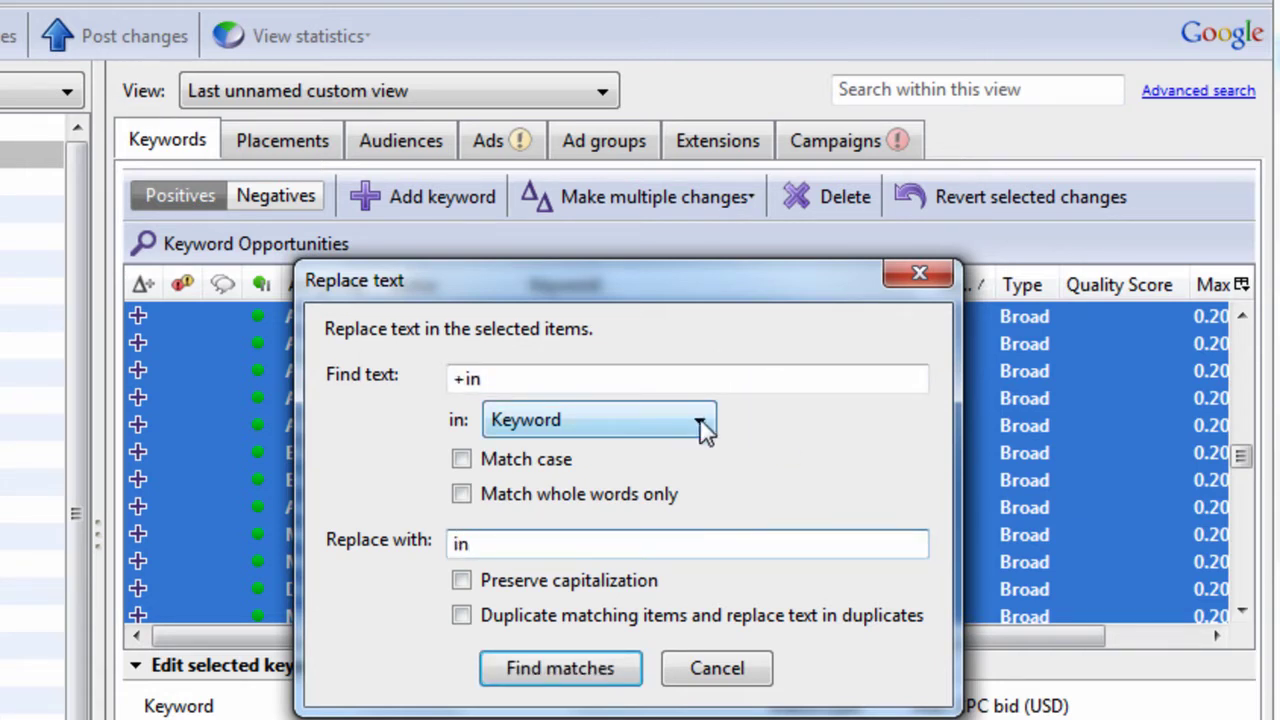
click(540, 500)
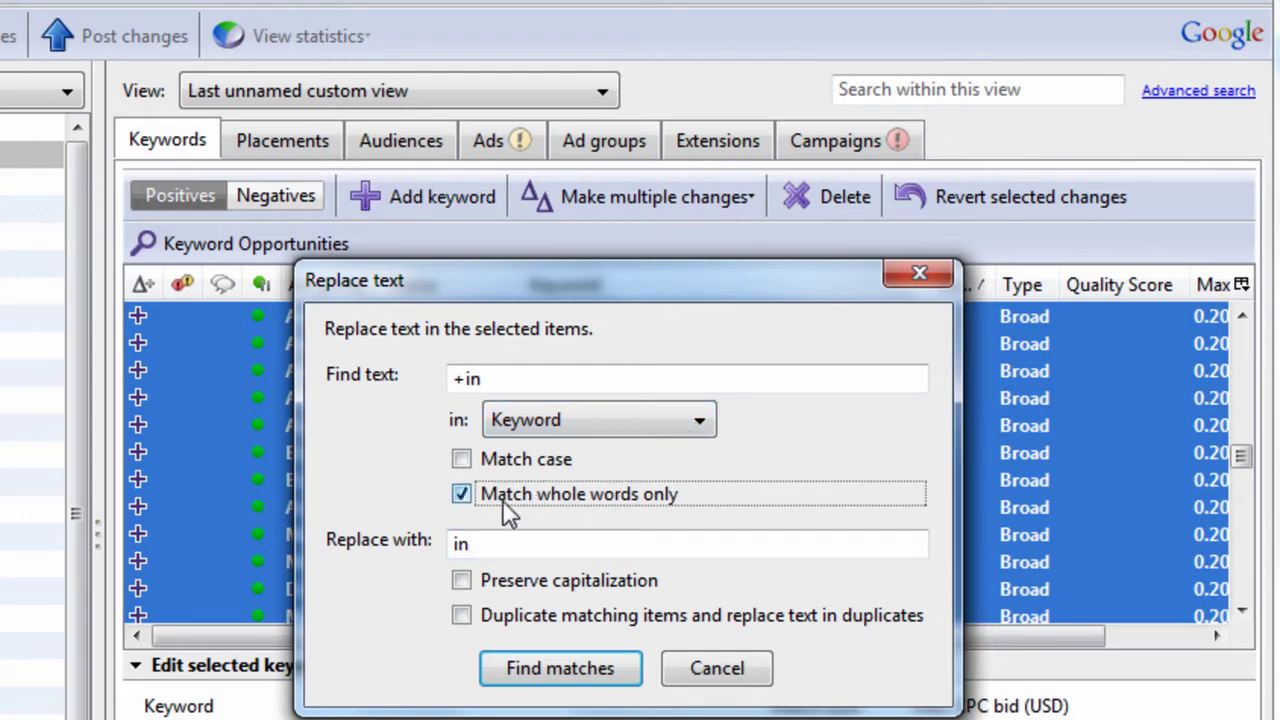
click(548, 676)
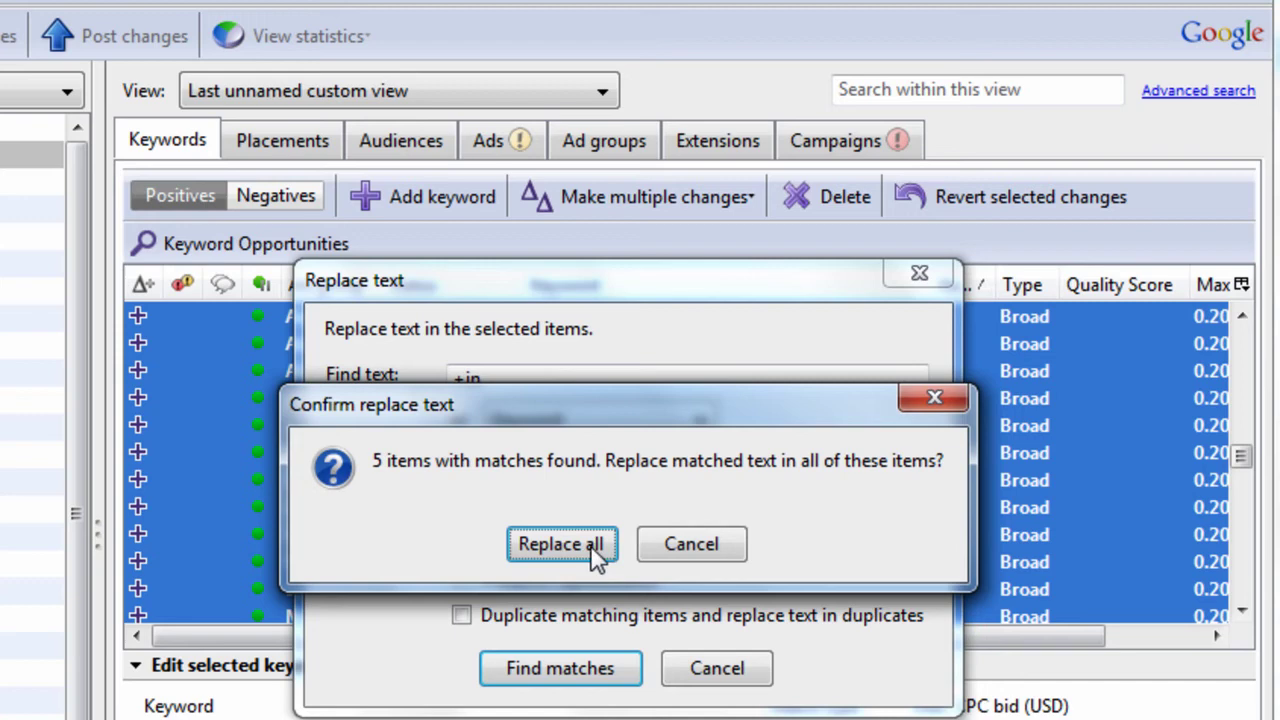
click(597, 556)
click(728, 396)
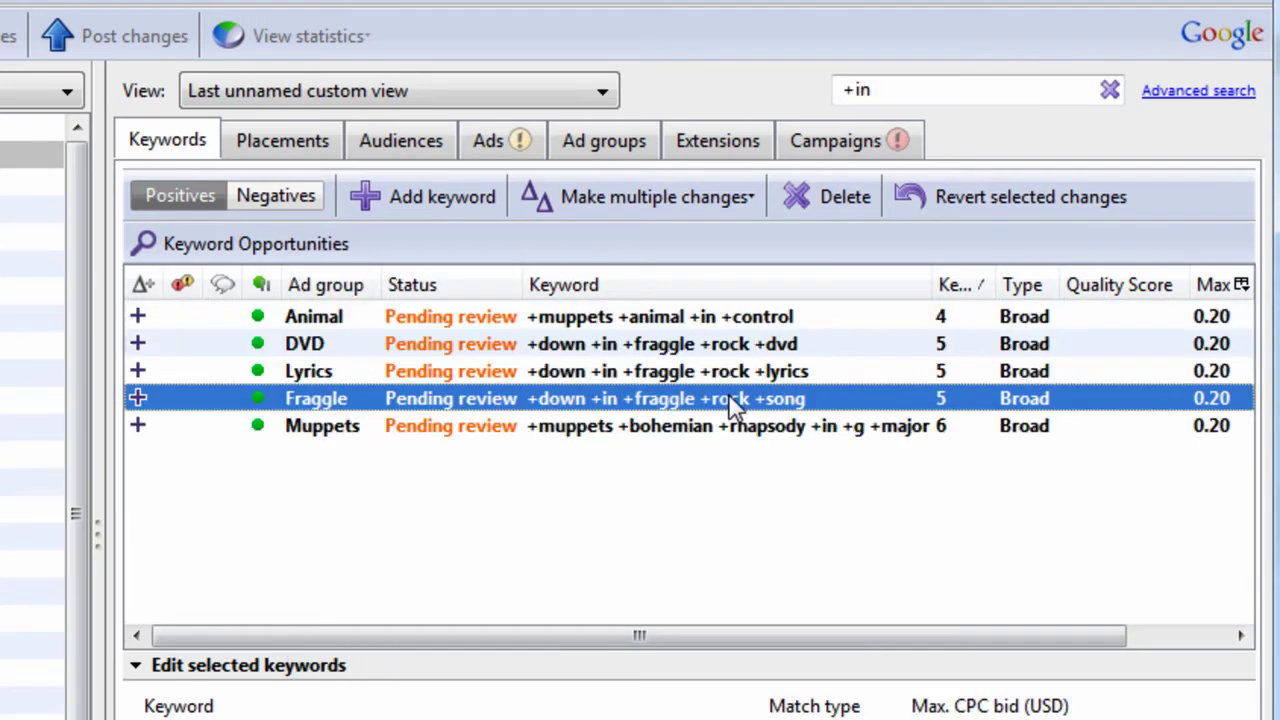
click(682, 373)
click(673, 404)
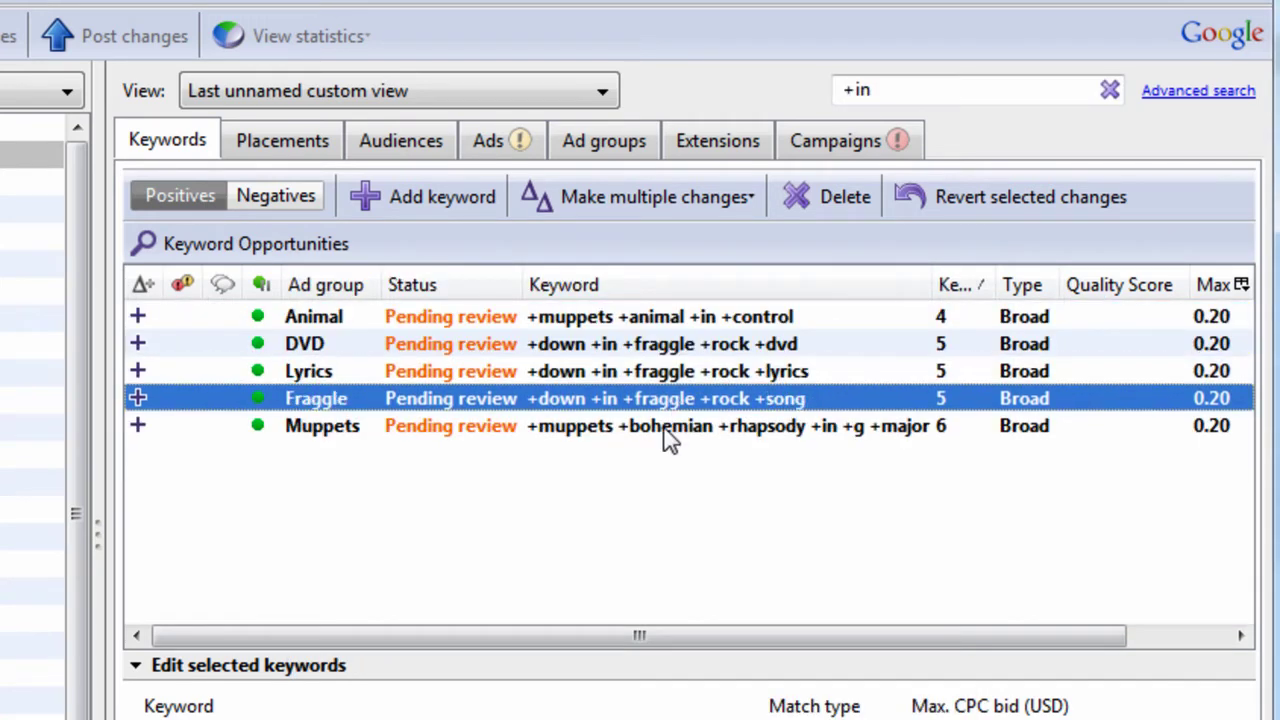
click(676, 373)
Step: Rerun the '+in' to 'in' replacement on all five keywords, verify them, and clear the filter
key(ctrl+a)
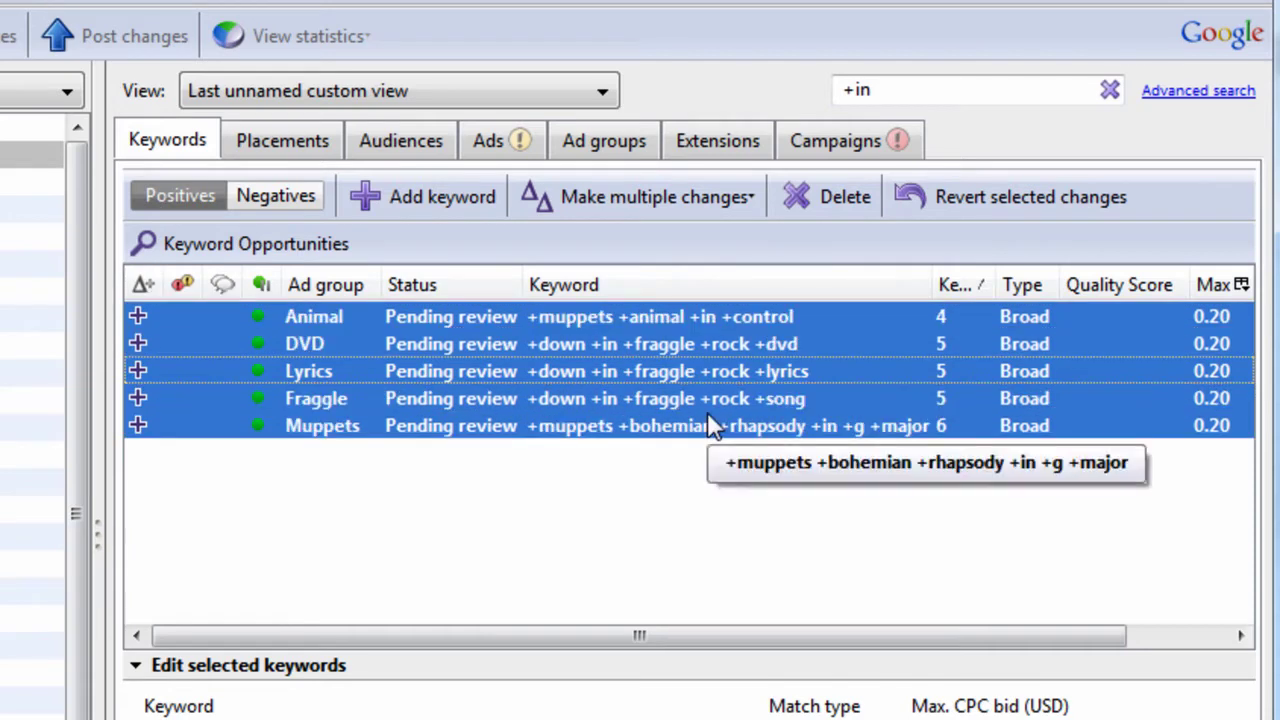
key(ctrl+h)
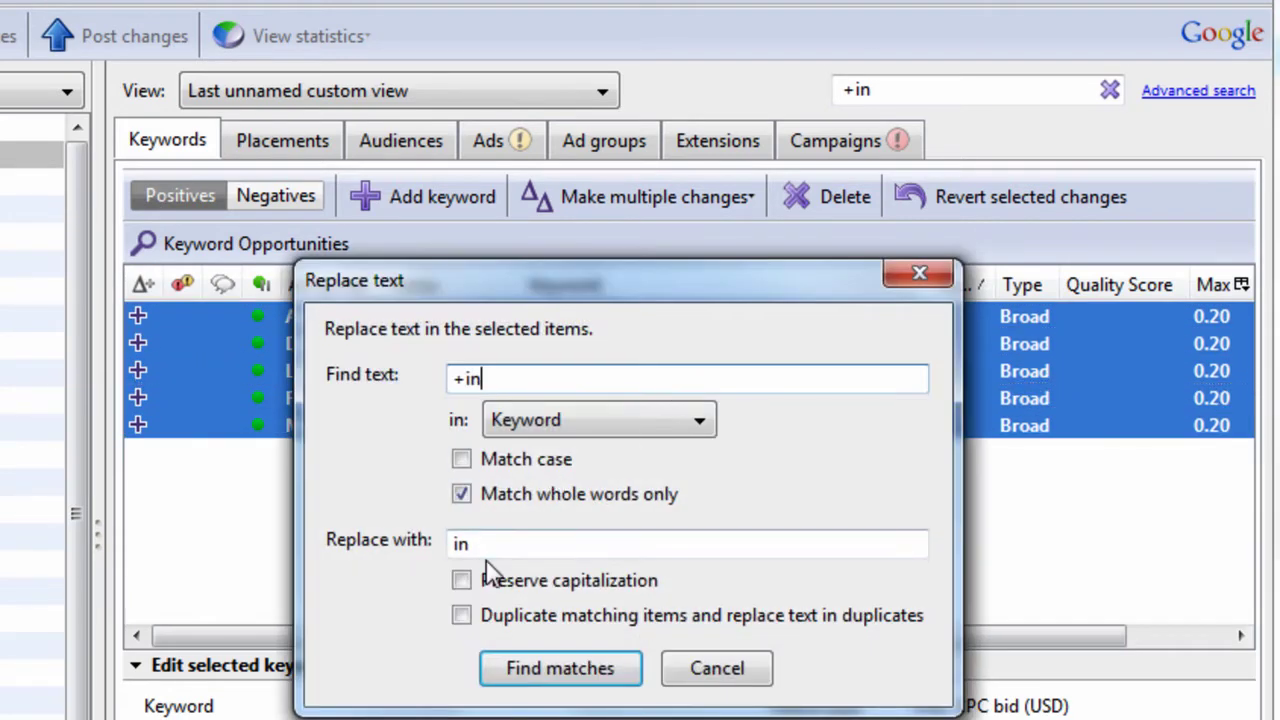
key(Tab)
key(Tab)
key(Tab)
key(Tab)
click(577, 684)
click(592, 543)
click(706, 396)
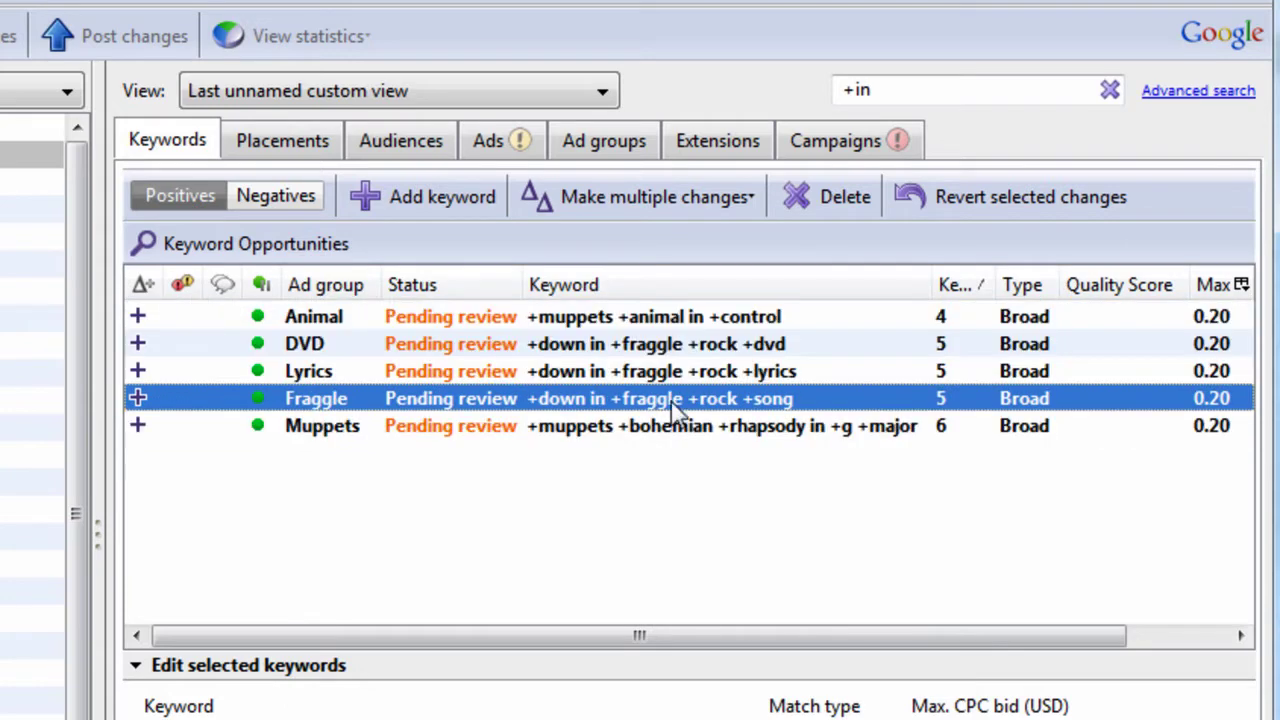
click(706, 350)
click(728, 378)
click(766, 426)
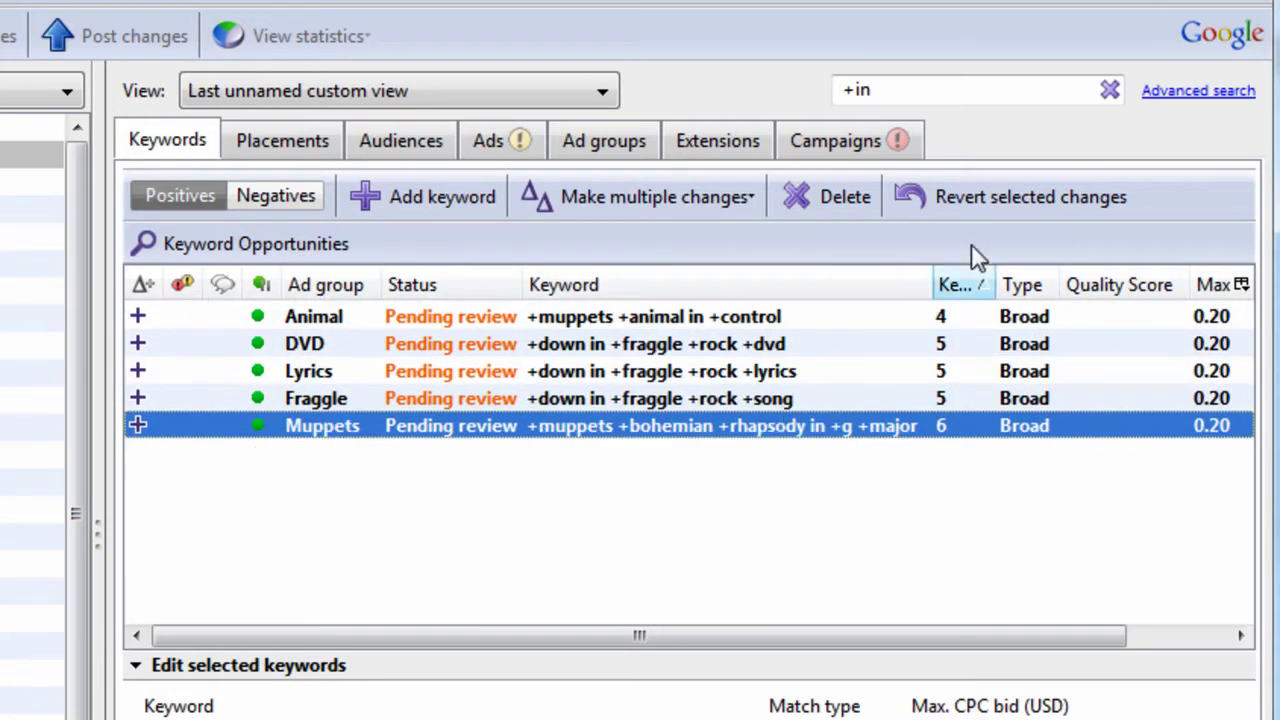
click(1110, 92)
Step: Compare the '+fraggle +rock' keyword with the converted keyword in Excel cell B1
click(632, 426)
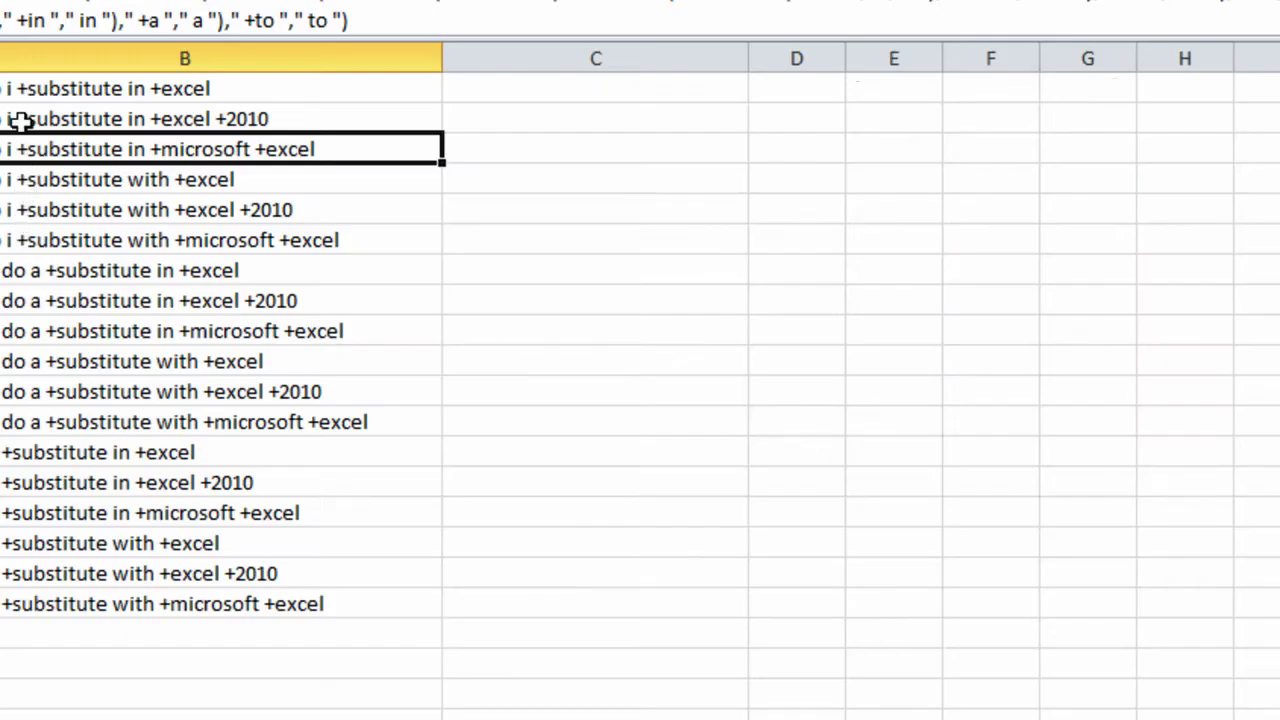
click(43, 88)
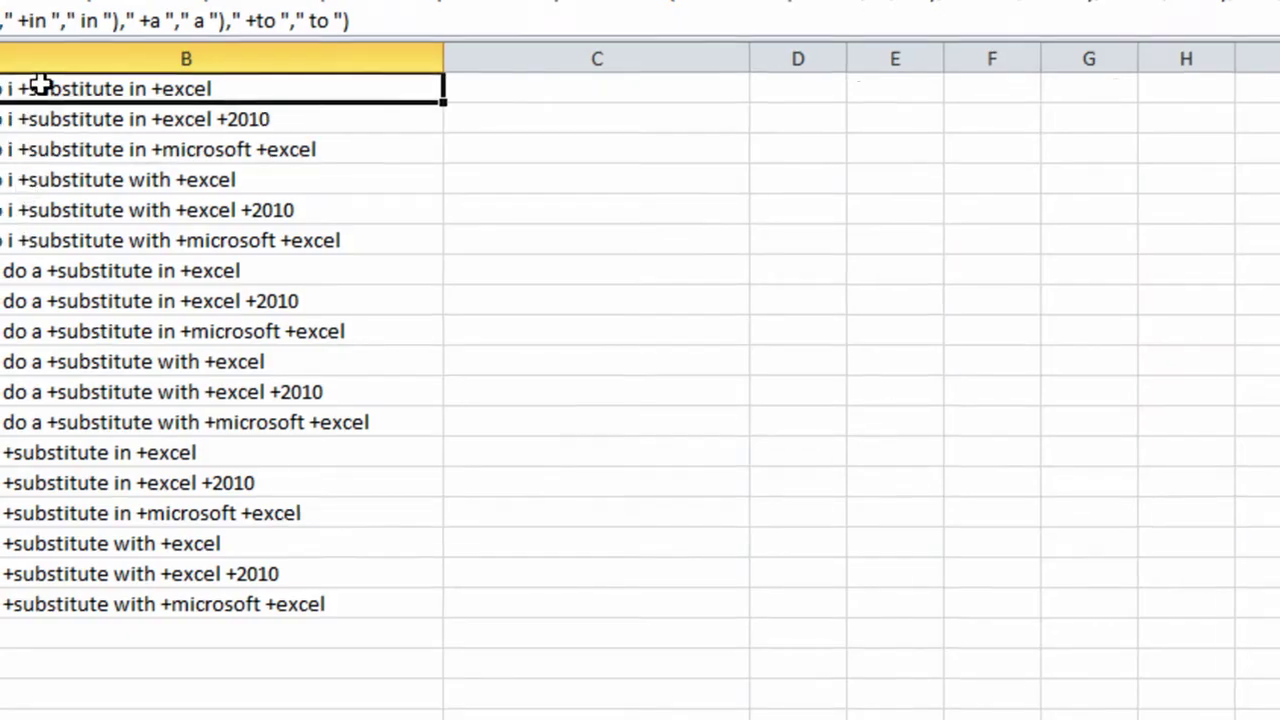
key(alt+Tab)
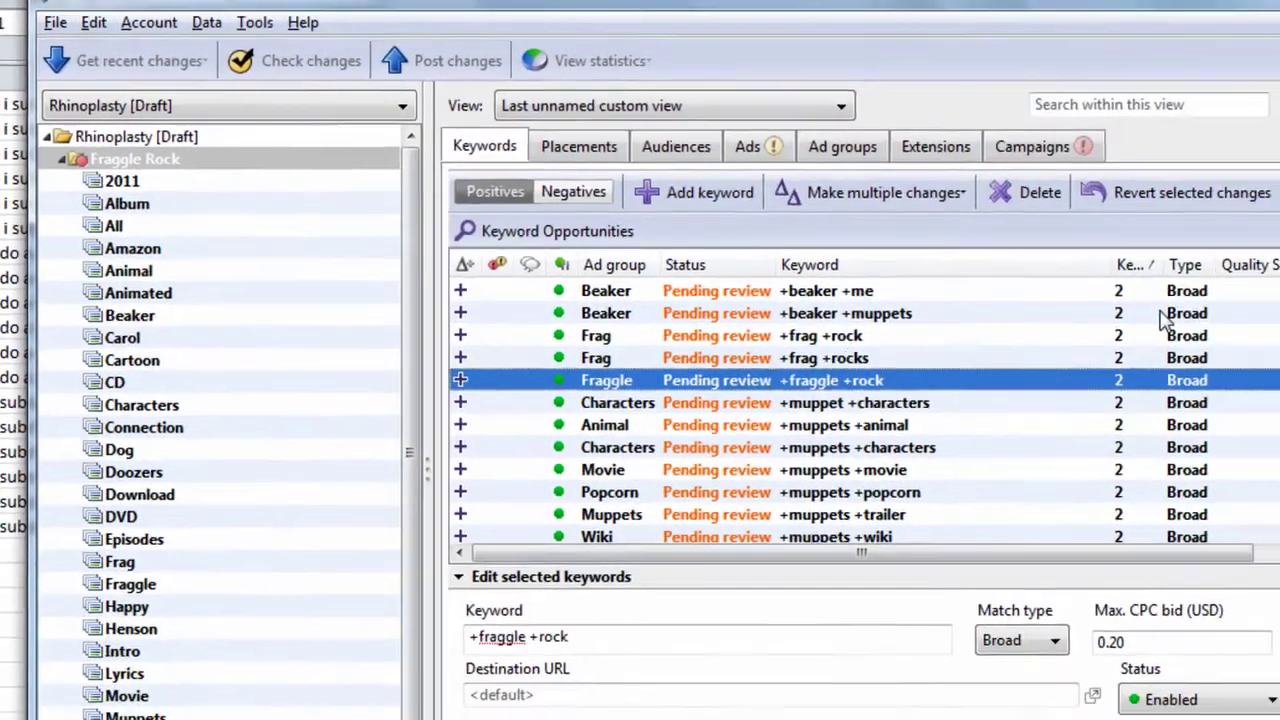
Step: Select all keywords and replace every '+' with nothing, matching inside words too
key(ctrl+a)
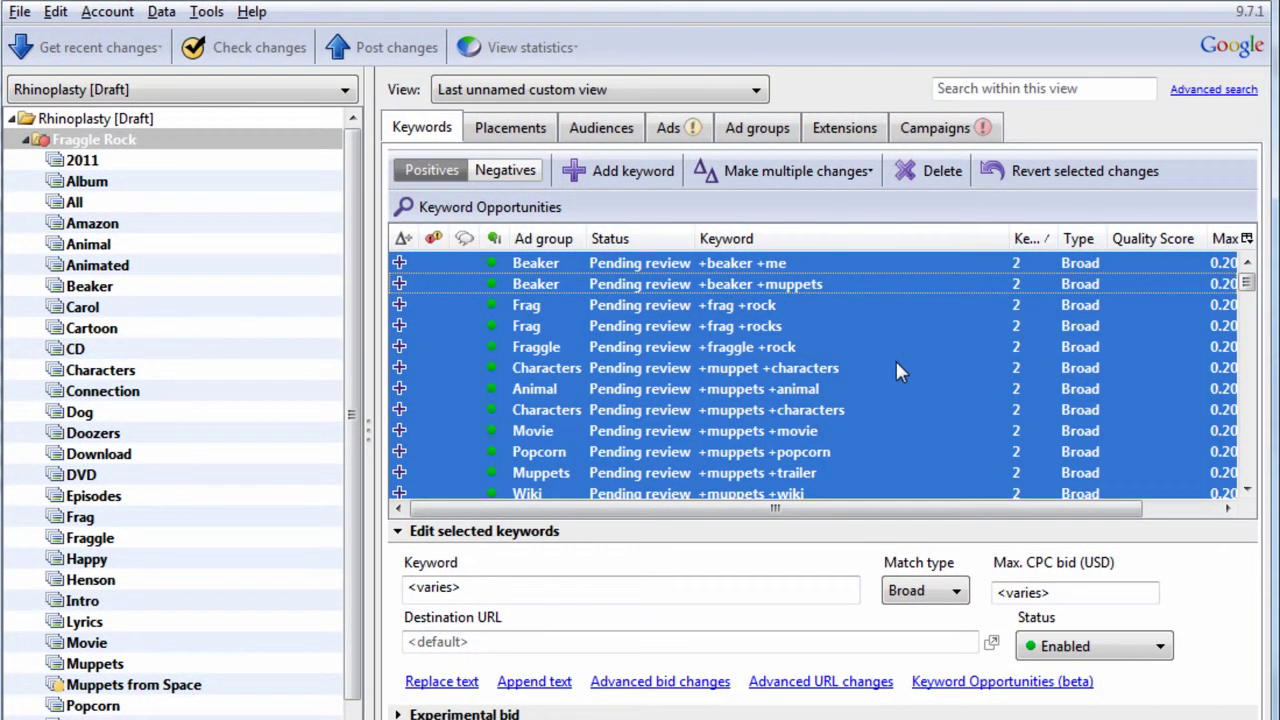
key(ctrl+h)
key(BackSpace)
key(BackSpace)
key(BackSpace)
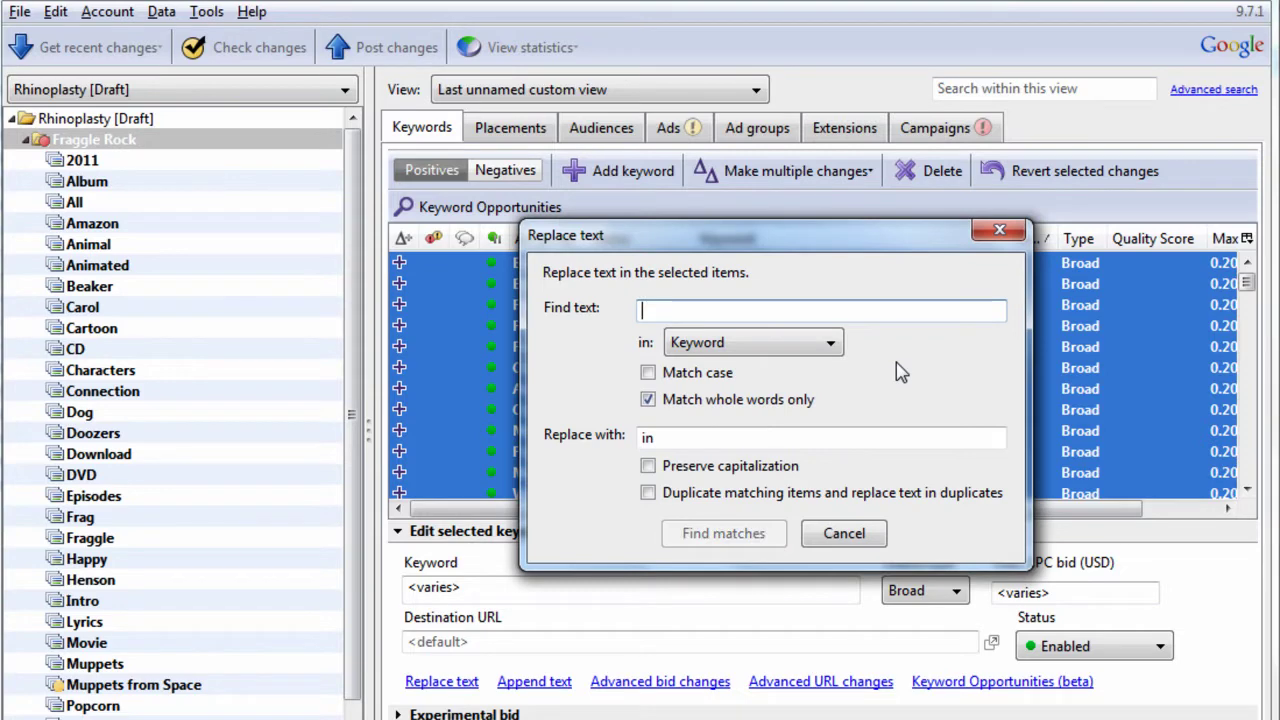
text(+)
key(Tab)
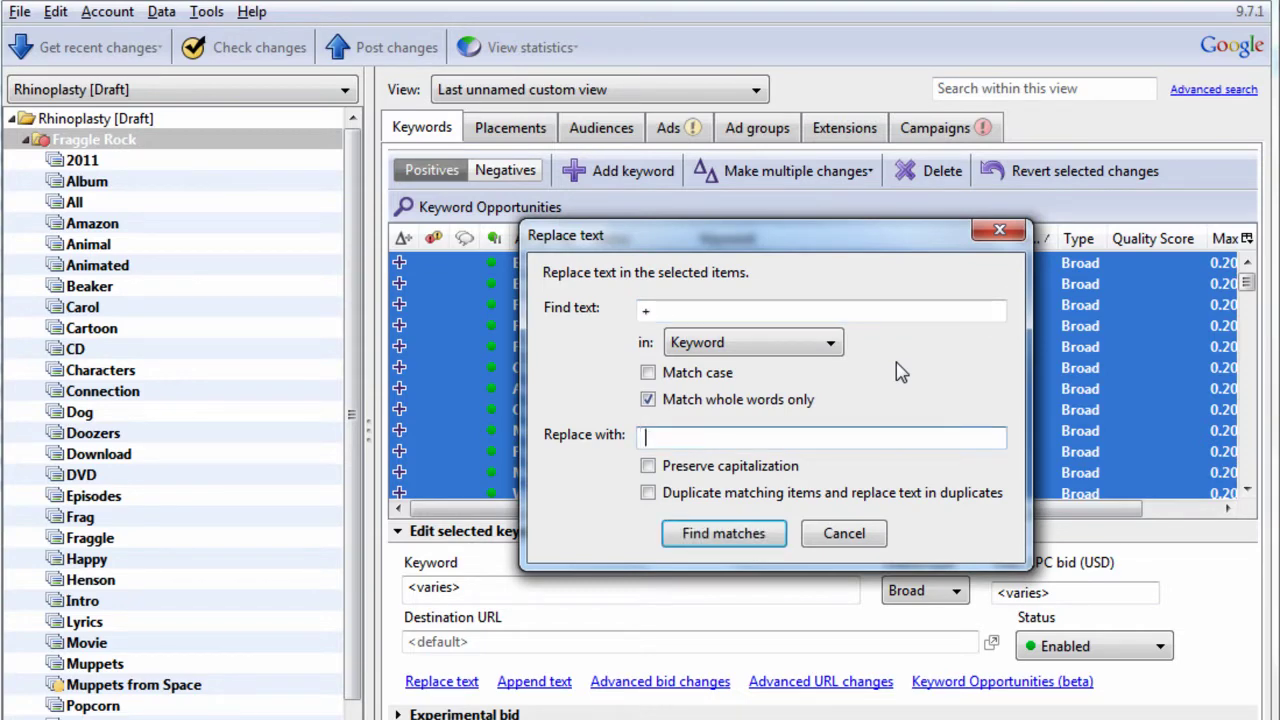
click(711, 400)
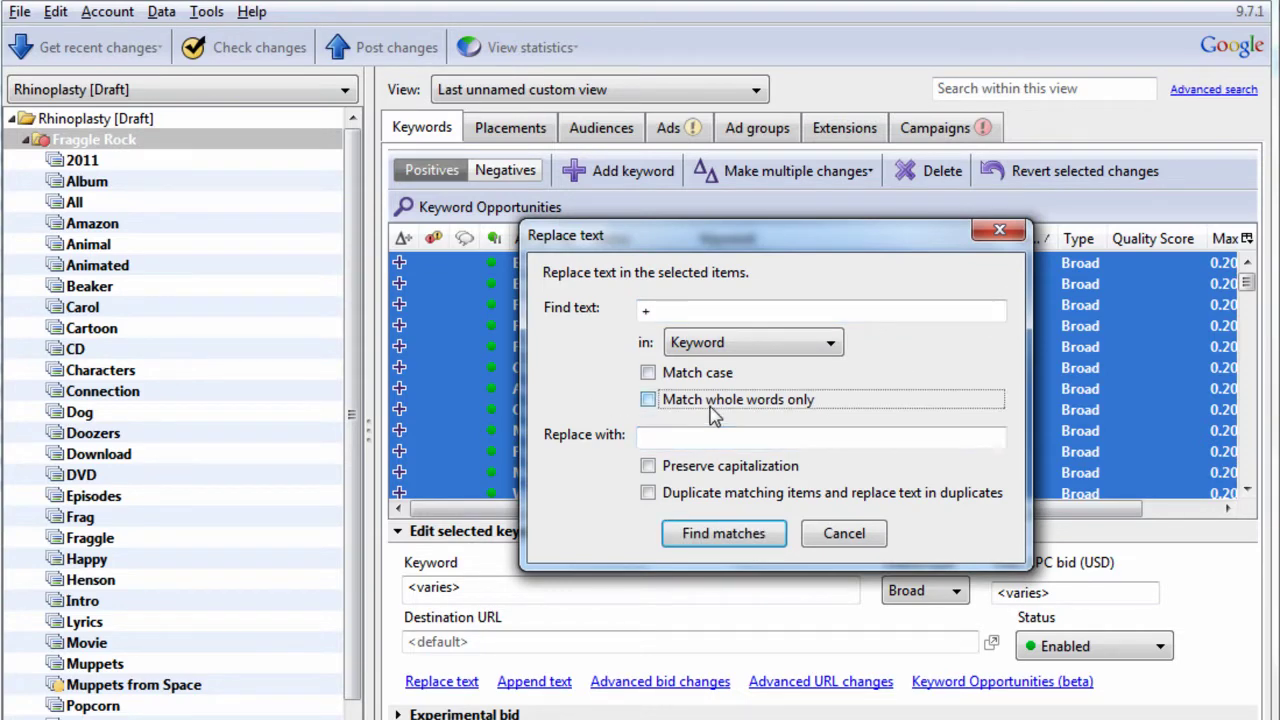
click(724, 533)
click(716, 437)
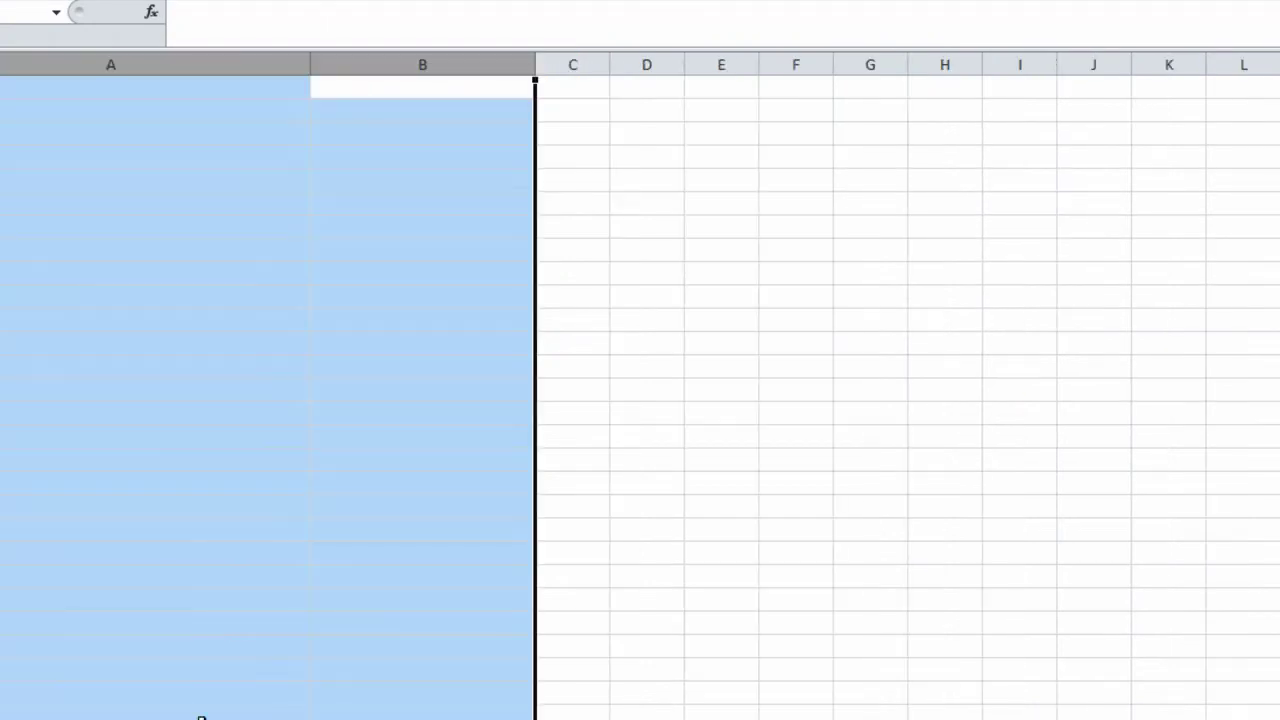
Step: Paste the exported keywords, delete the Campaign and Ad Group columns, and autofit column A
key(ctrl+v)
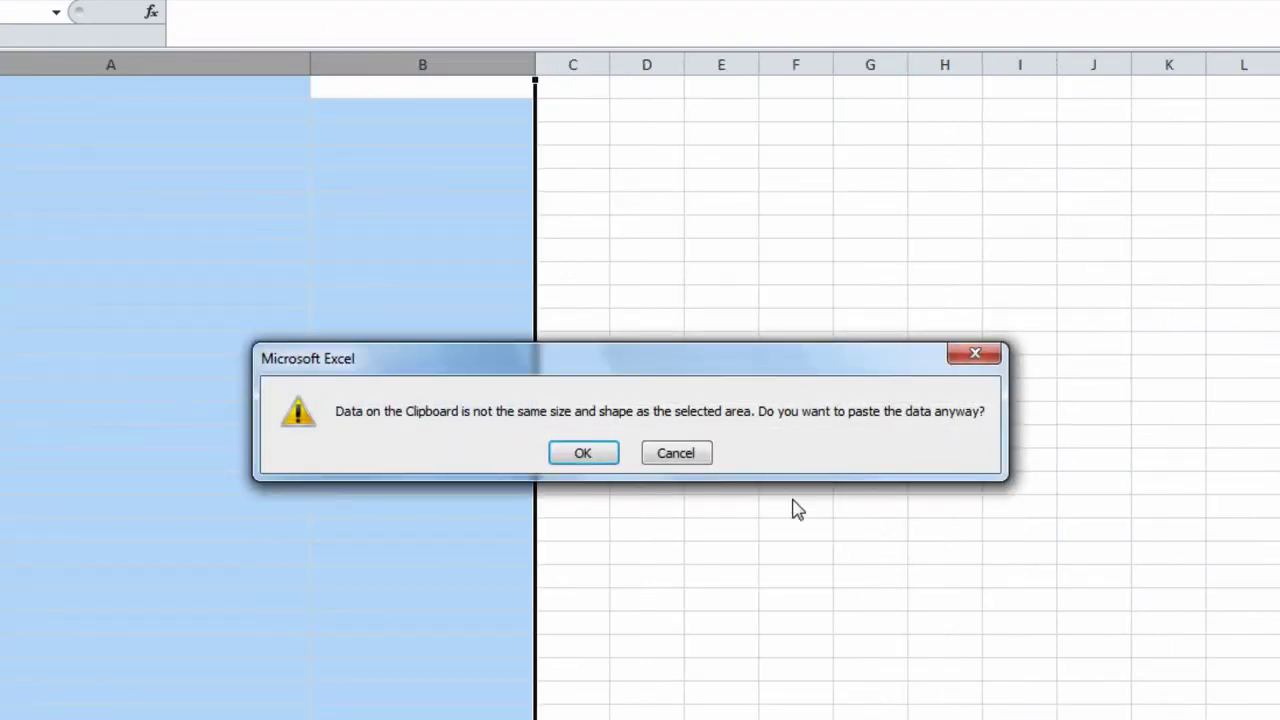
click(583, 455)
click(347, 413)
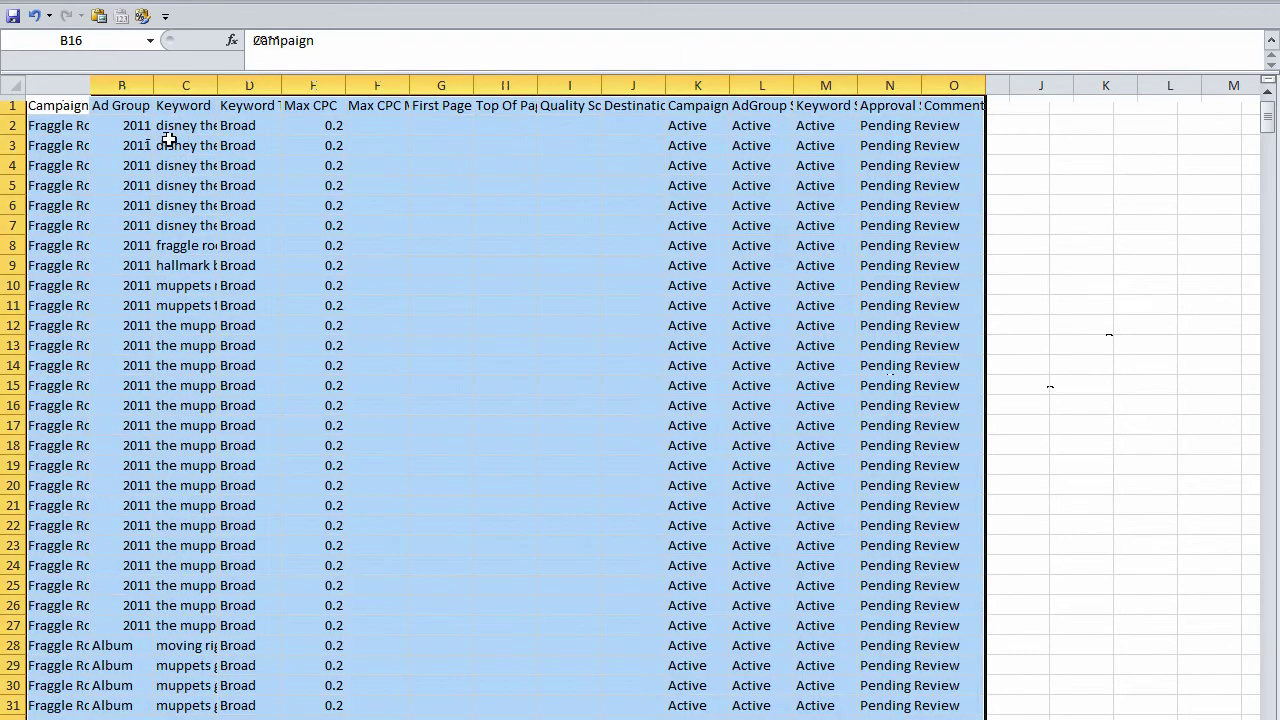
click(168, 140)
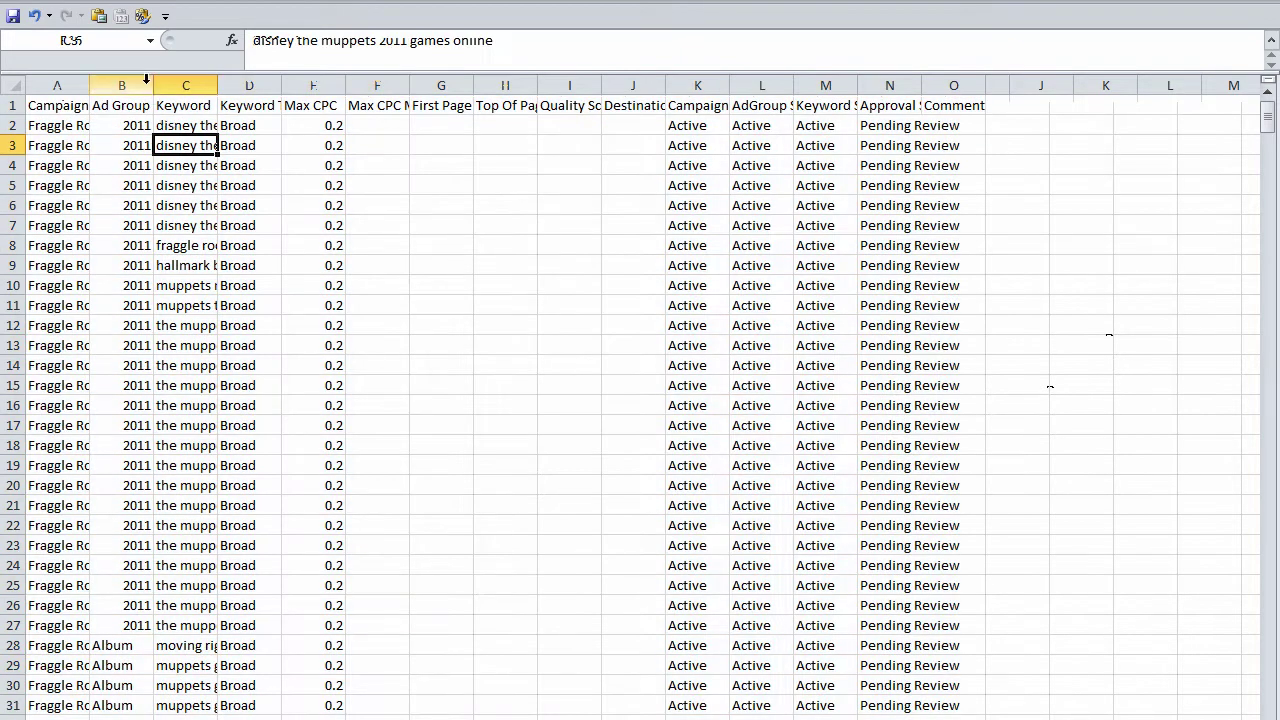
drag(125, 86, 825, 88)
key(ctrl+minus)
key(ctrl+minus)
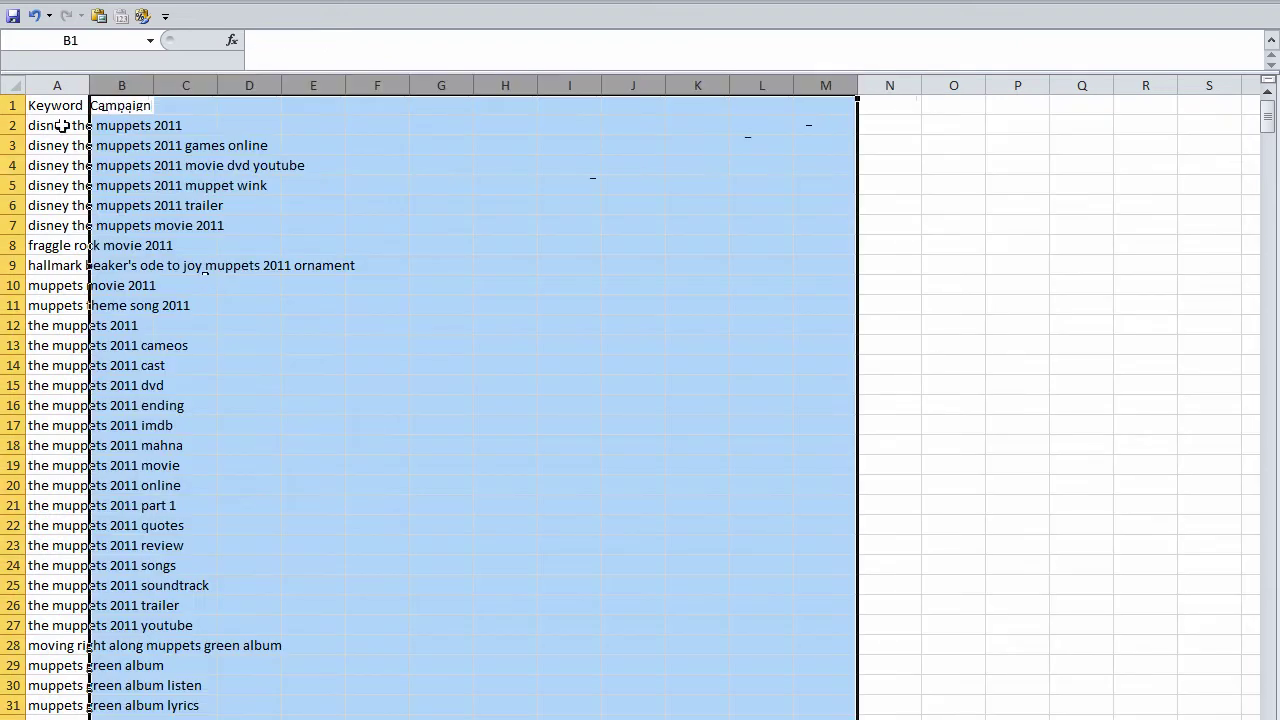
double_click(88, 85)
click(285, 340)
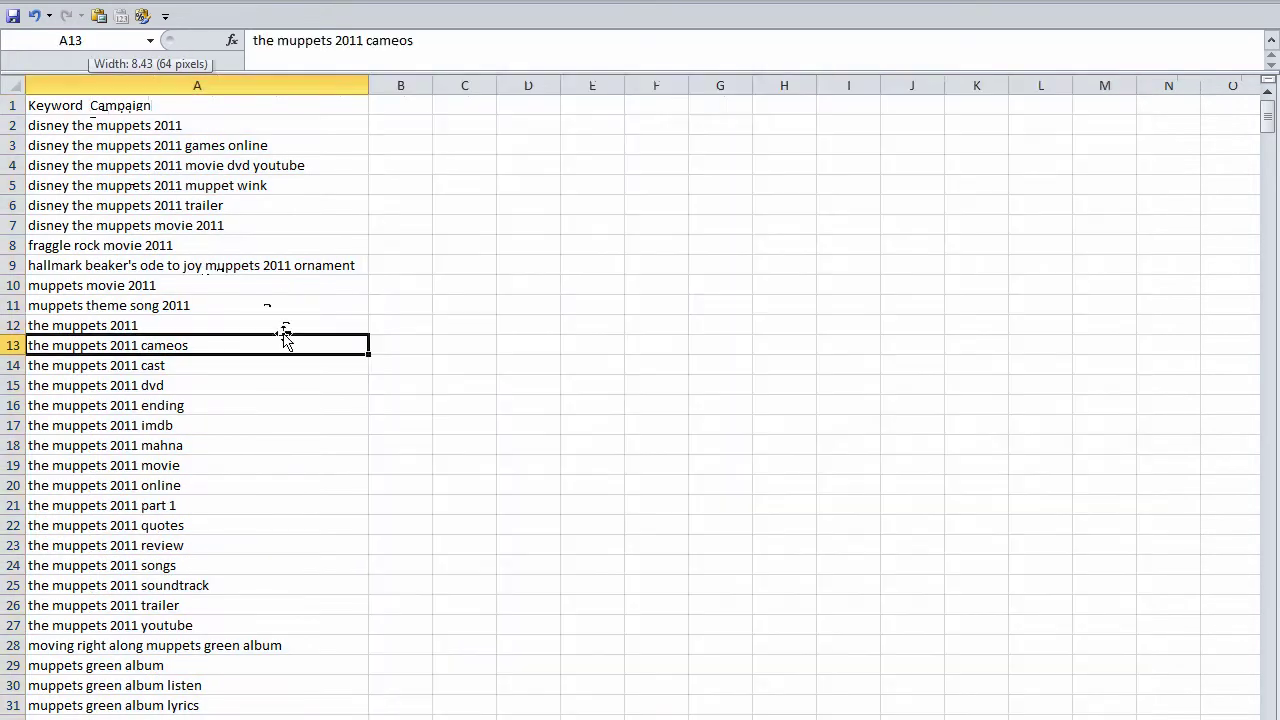
click(283, 128)
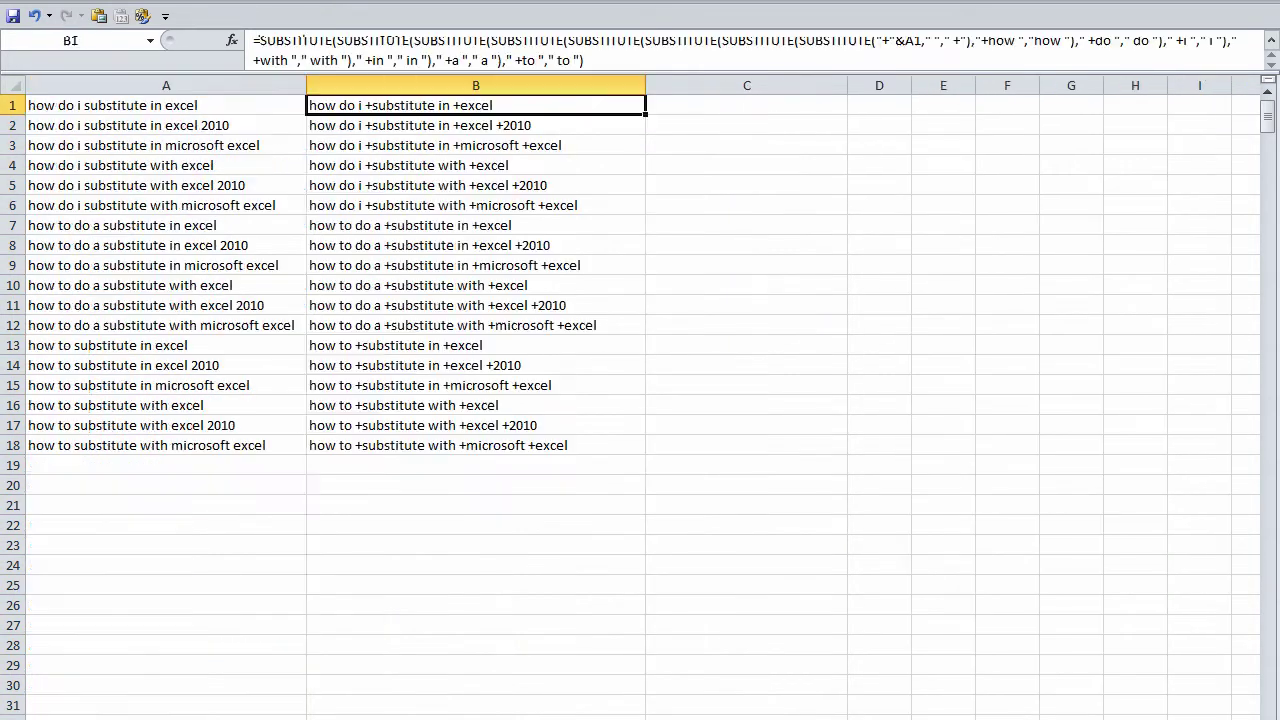
Step: Copy the SUBSTITUTE formula from B1 into B2 and change its reference from A1 to A2
click(600, 61)
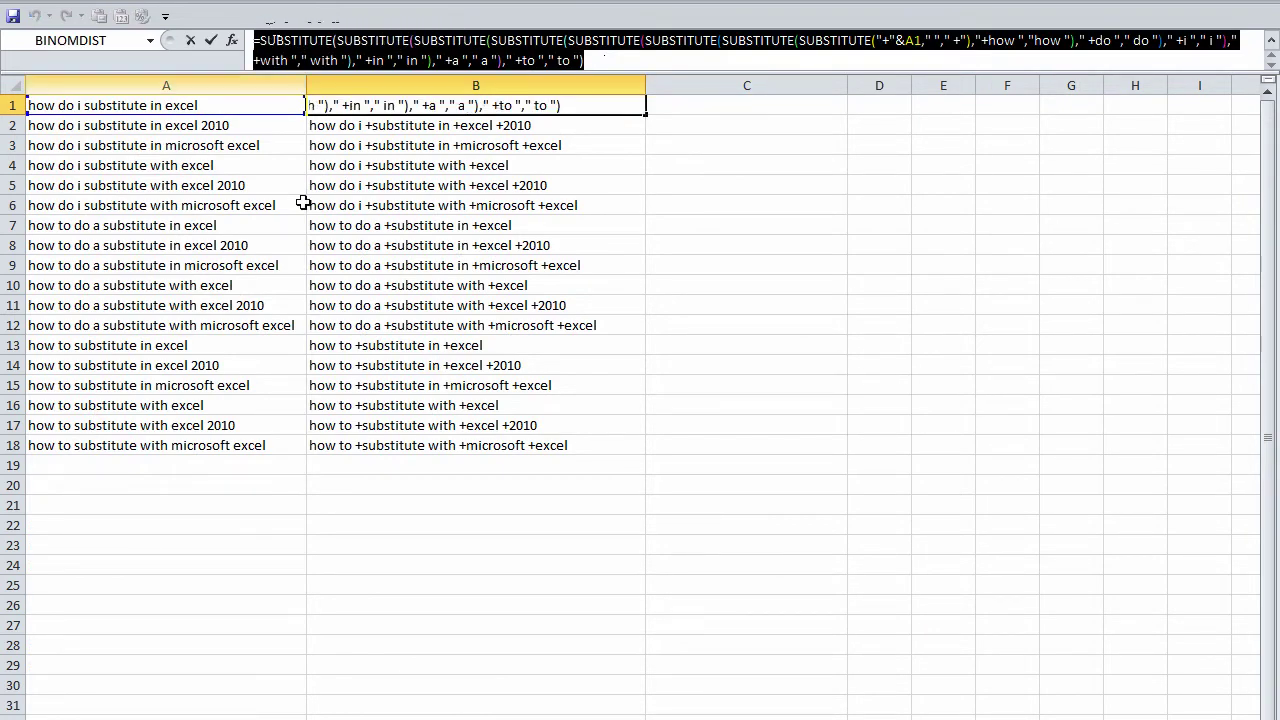
key(ctrl+shift+Home)
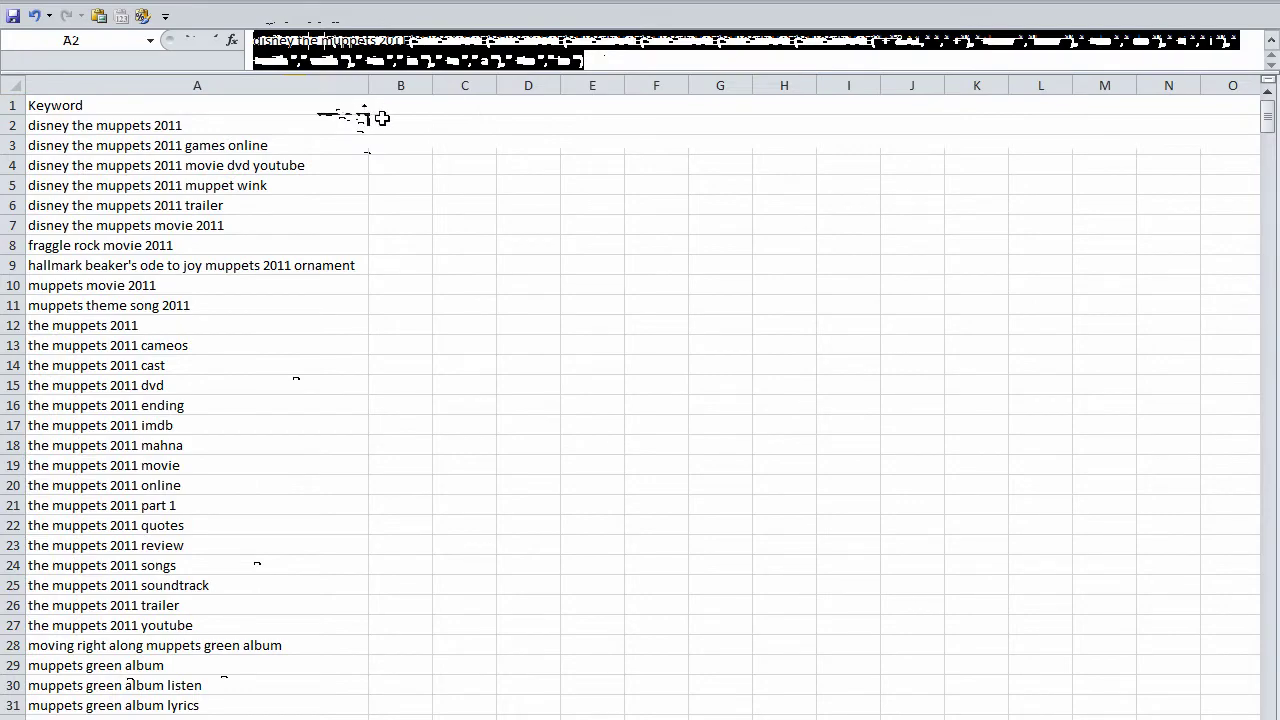
click(388, 122)
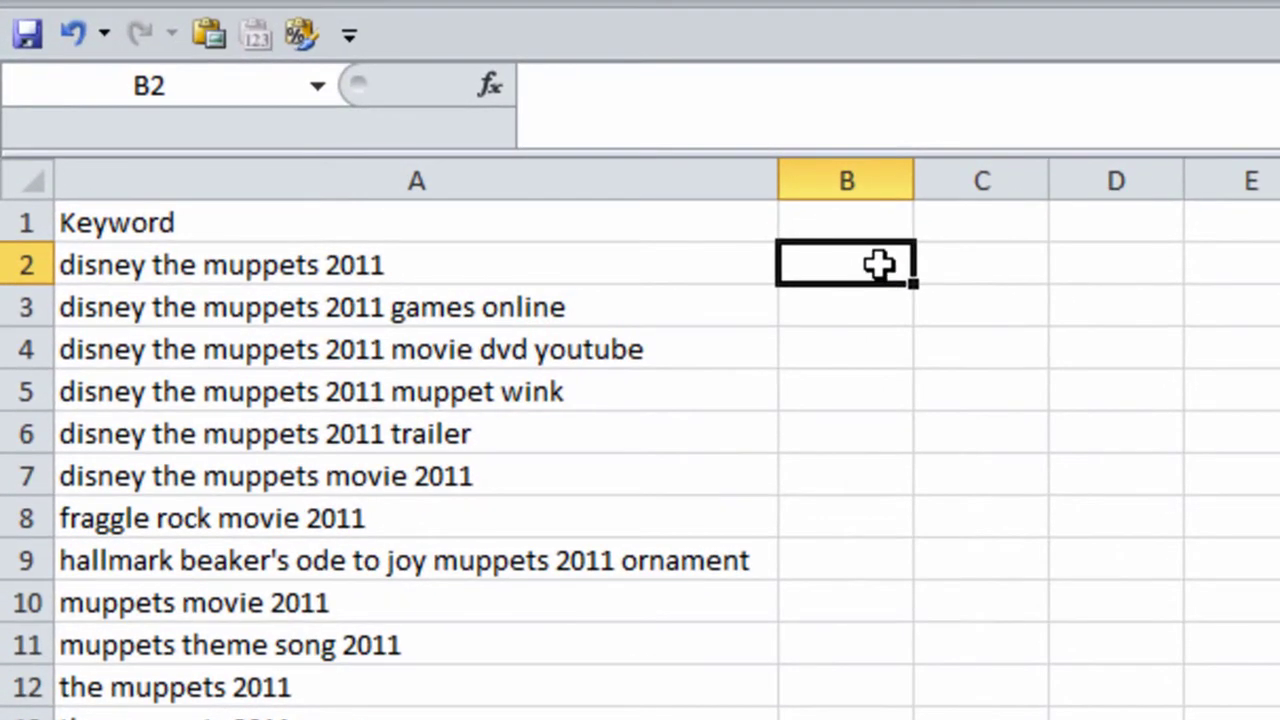
key(ctrl+v)
double_click(820, 265)
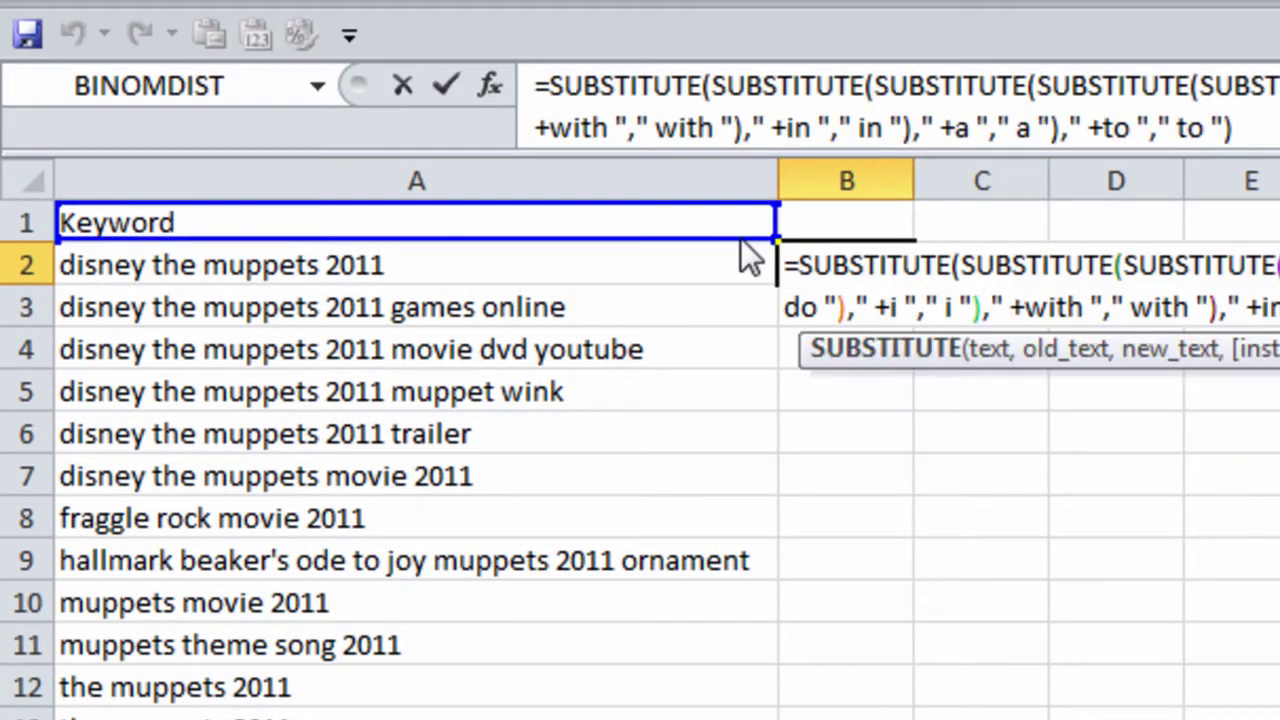
drag(749, 251, 738, 262)
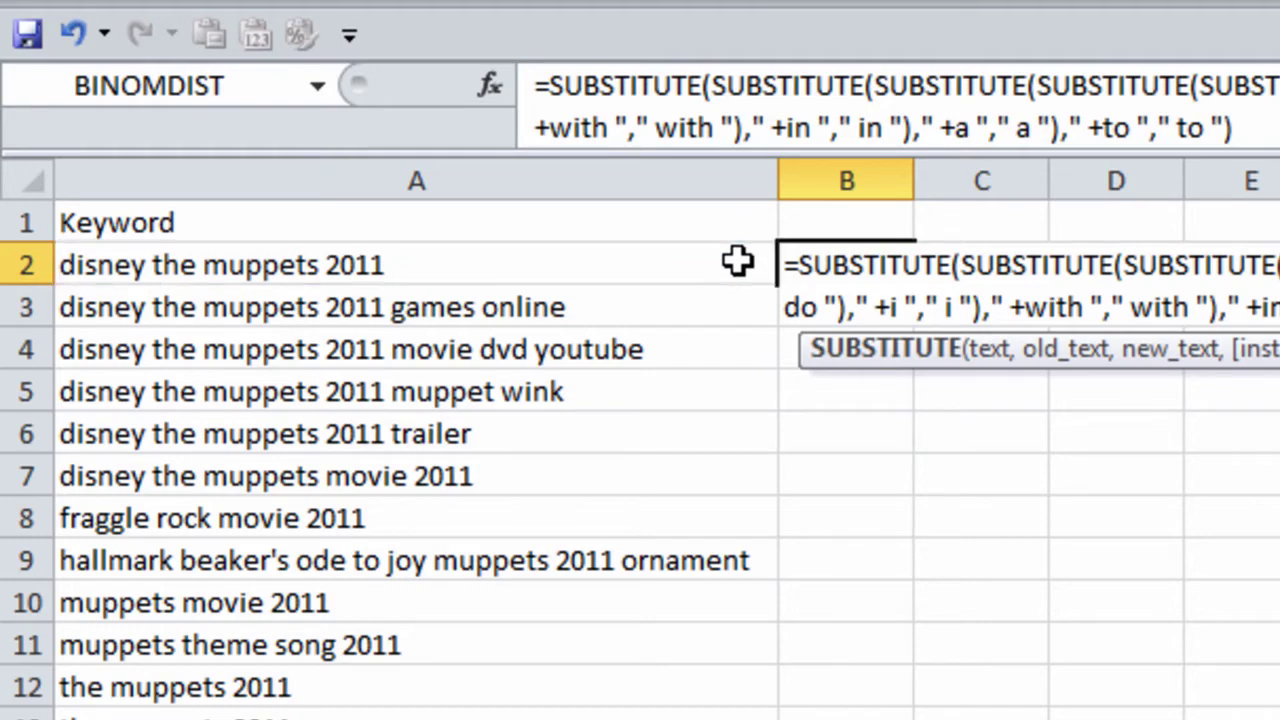
key(Return)
Step: Compare B2's result +disney +the +muppets +2011 with the keywords in A2 and A3
click(834, 278)
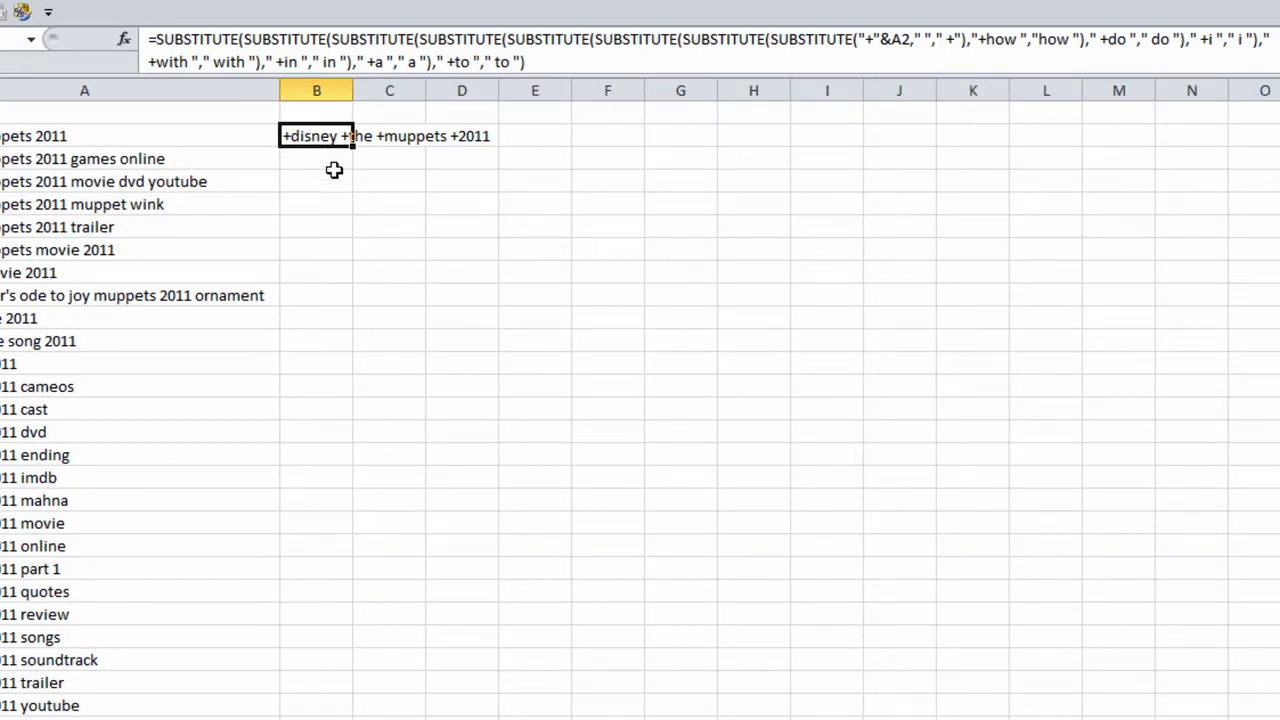
click(208, 135)
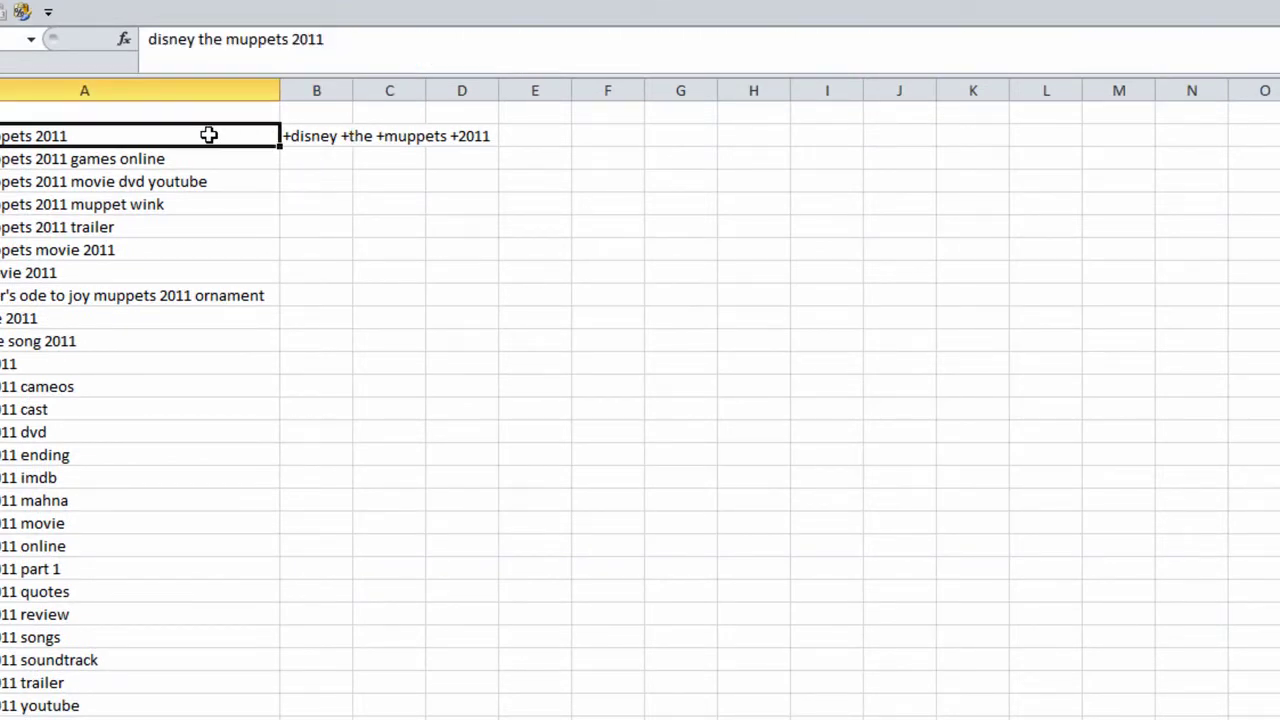
click(316, 145)
click(200, 137)
click(175, 158)
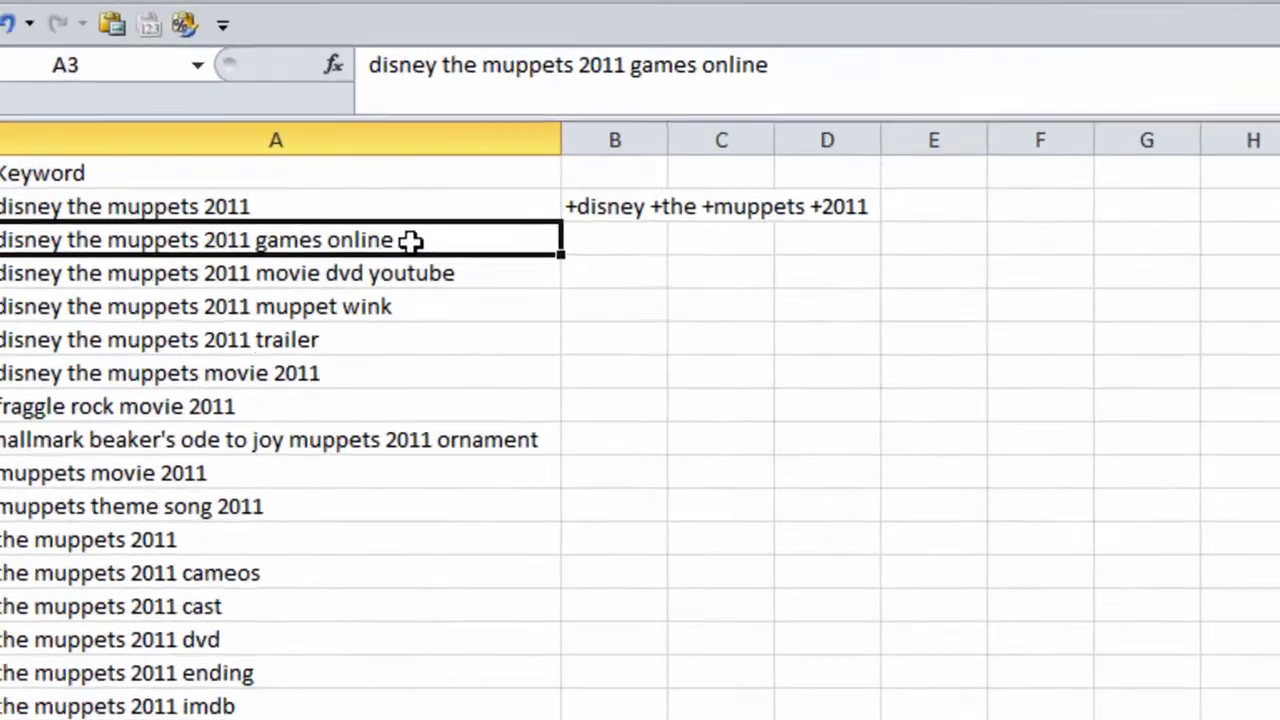
click(238, 134)
click(251, 158)
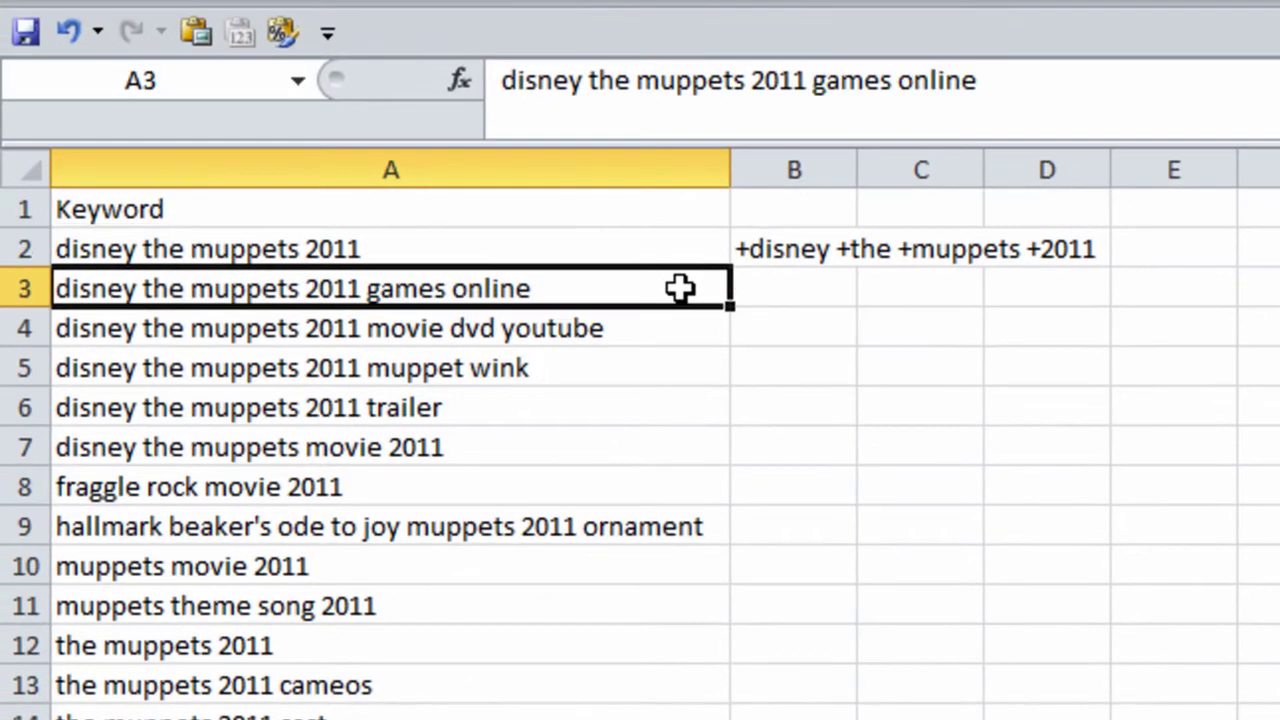
click(792, 240)
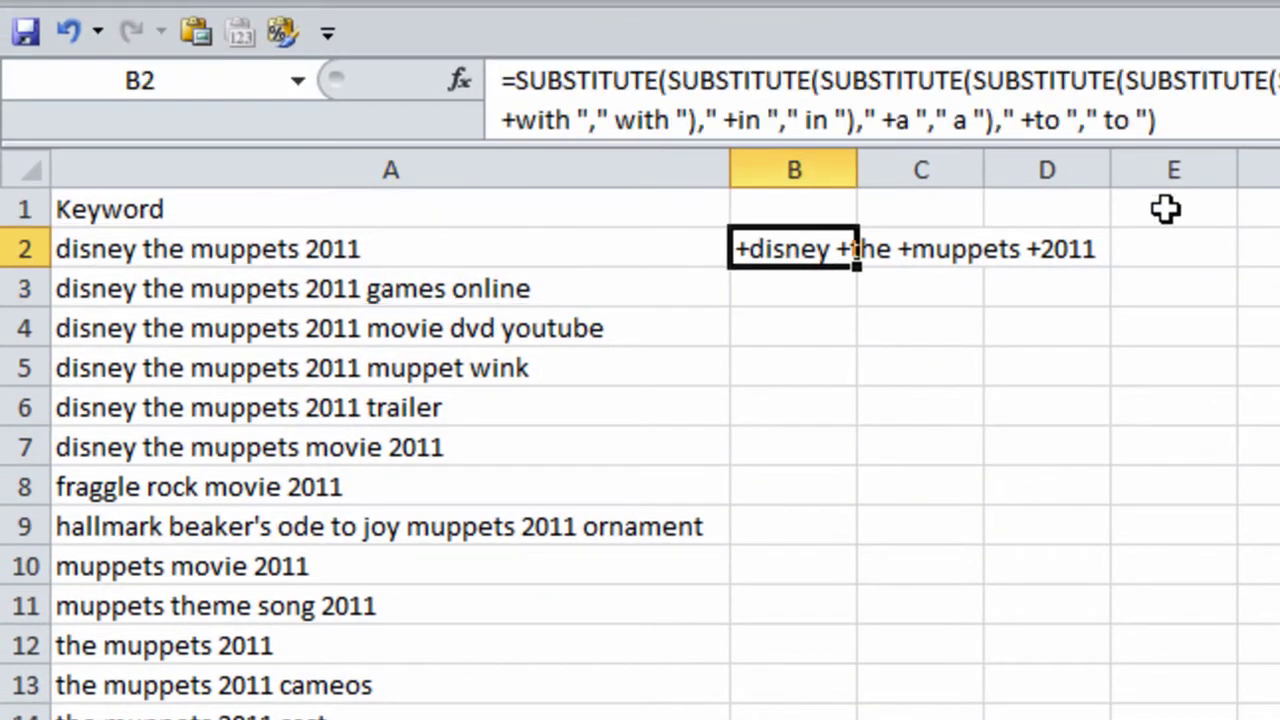
Step: Inspect the B2 formula without changing it and recheck it against A2
click(1230, 105)
key(Escape)
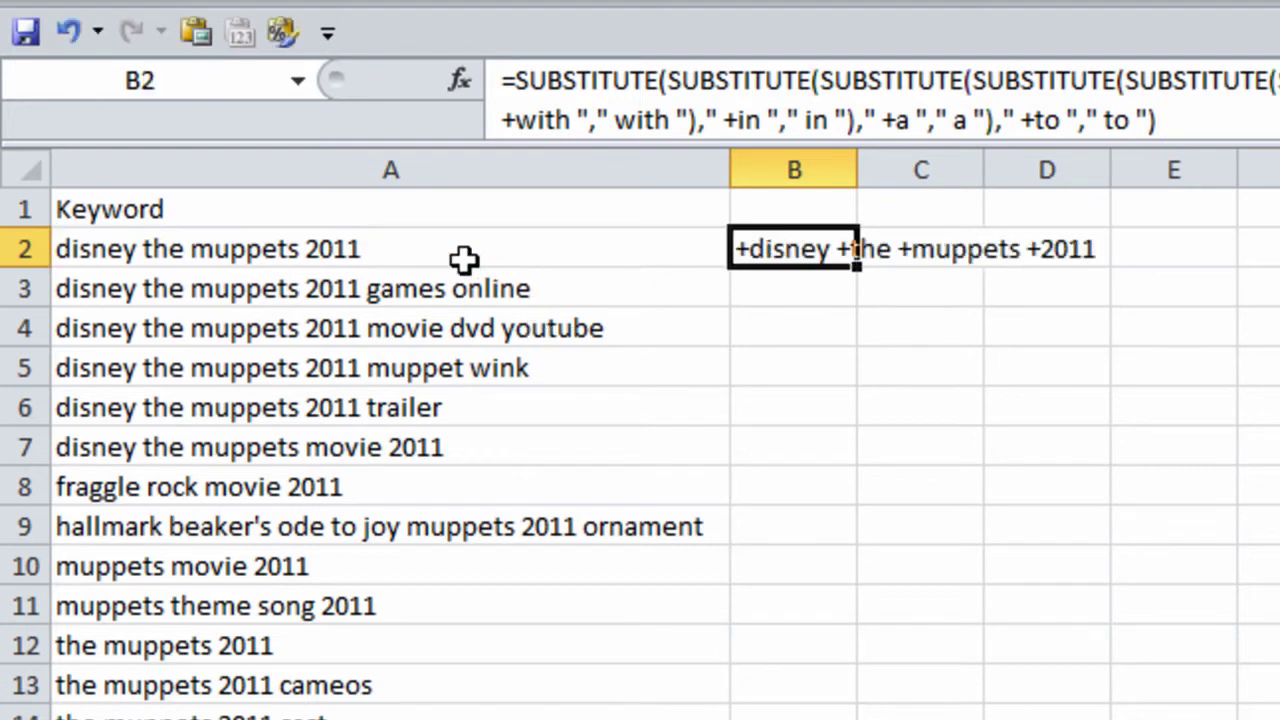
click(366, 251)
click(823, 251)
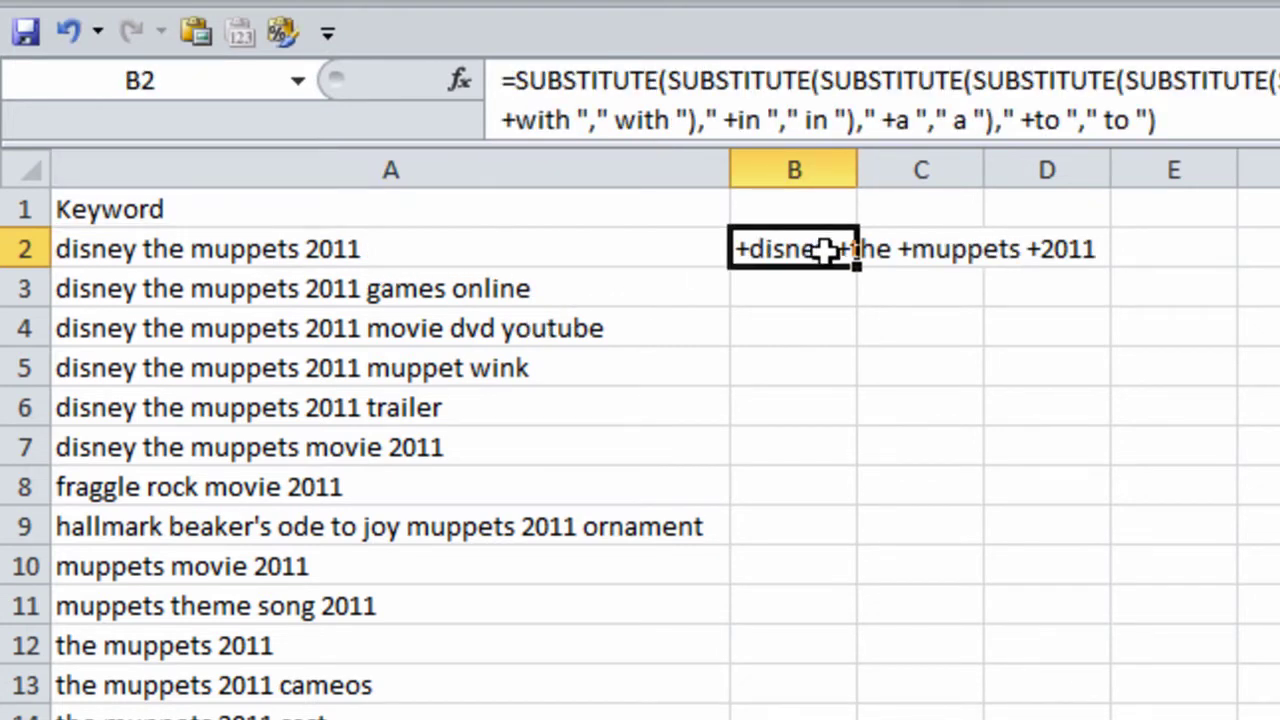
click(800, 287)
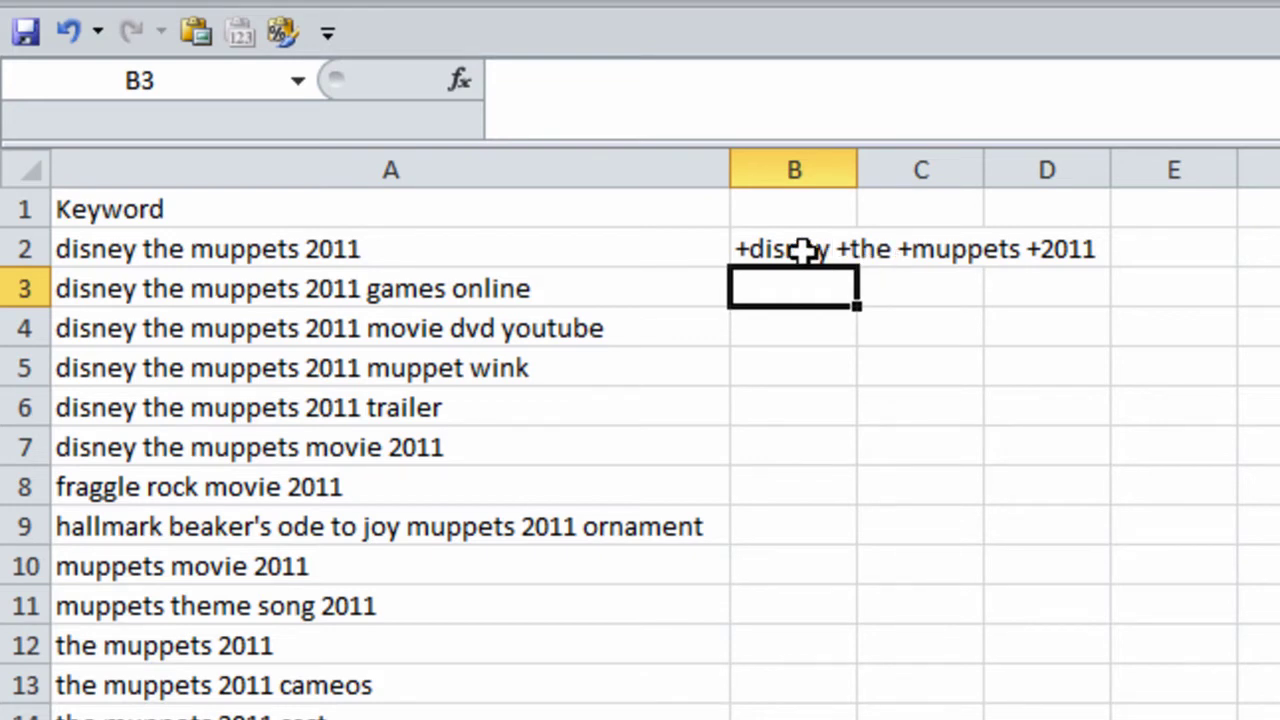
click(803, 251)
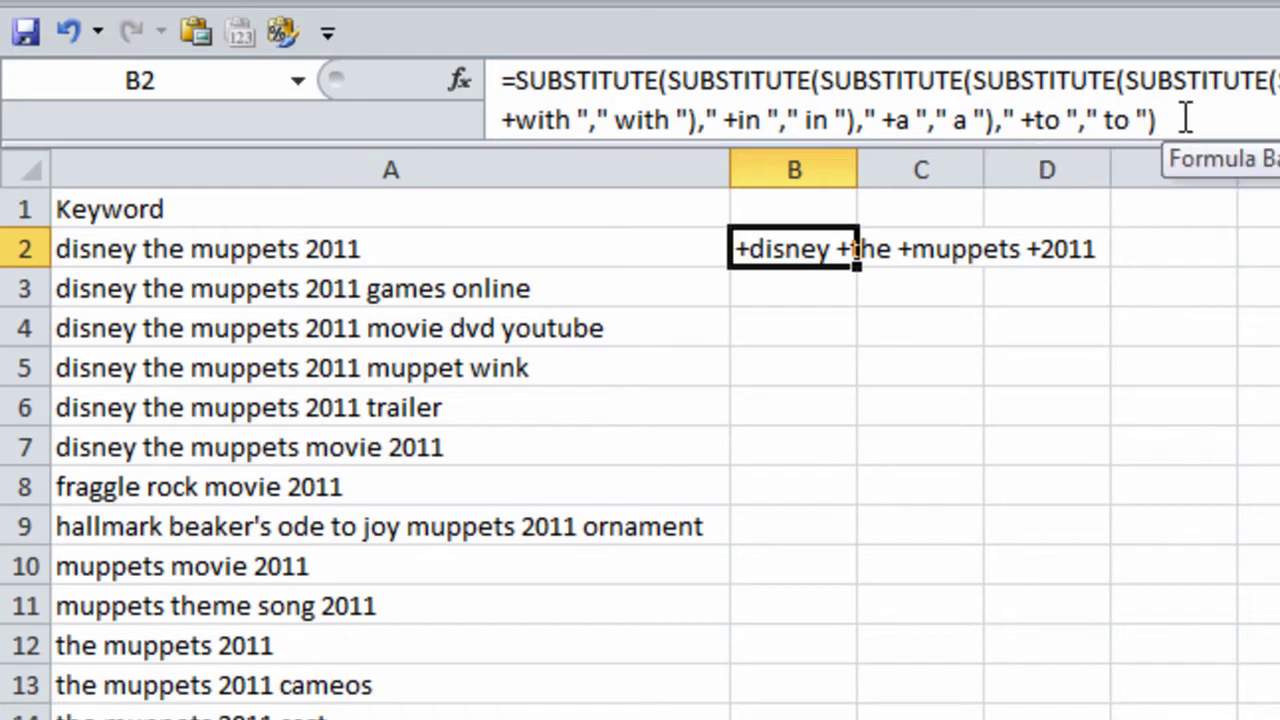
Step: Append a copy of the last replacement clause to B2's formula, changed to turn ' +the ' into ' the '
click(1225, 122)
drag(1178, 125, 996, 120)
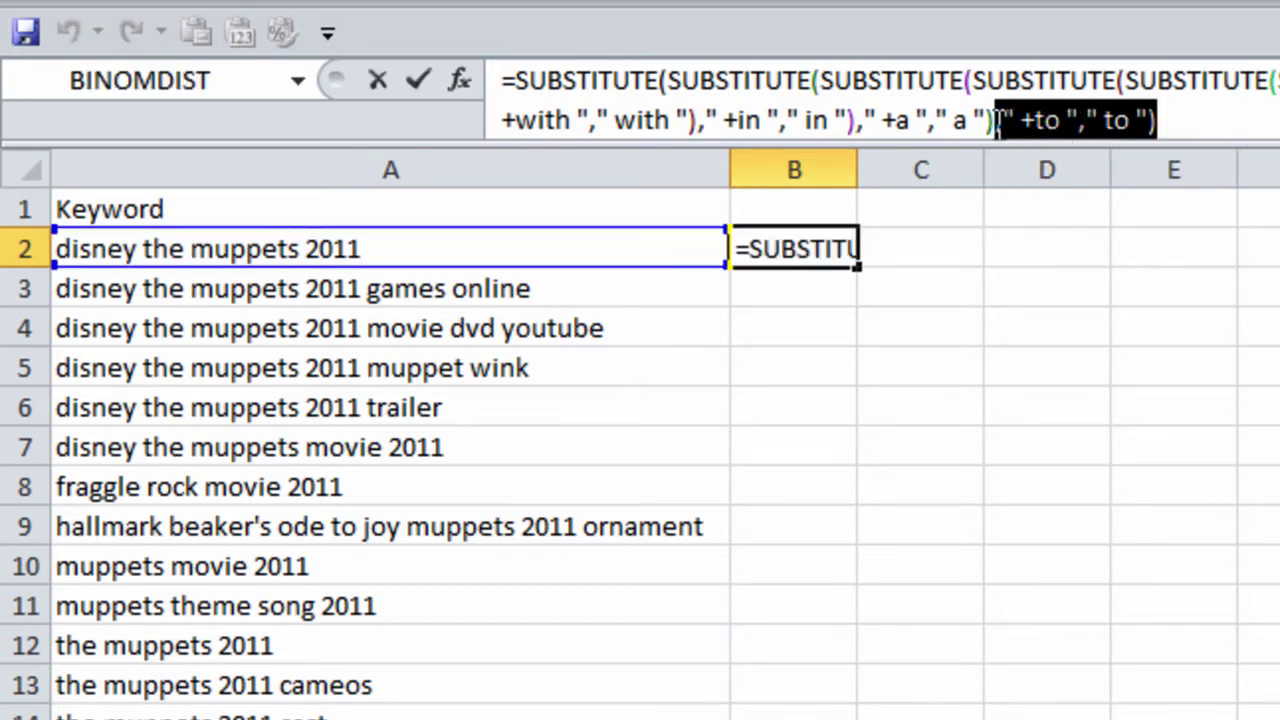
click(1207, 120)
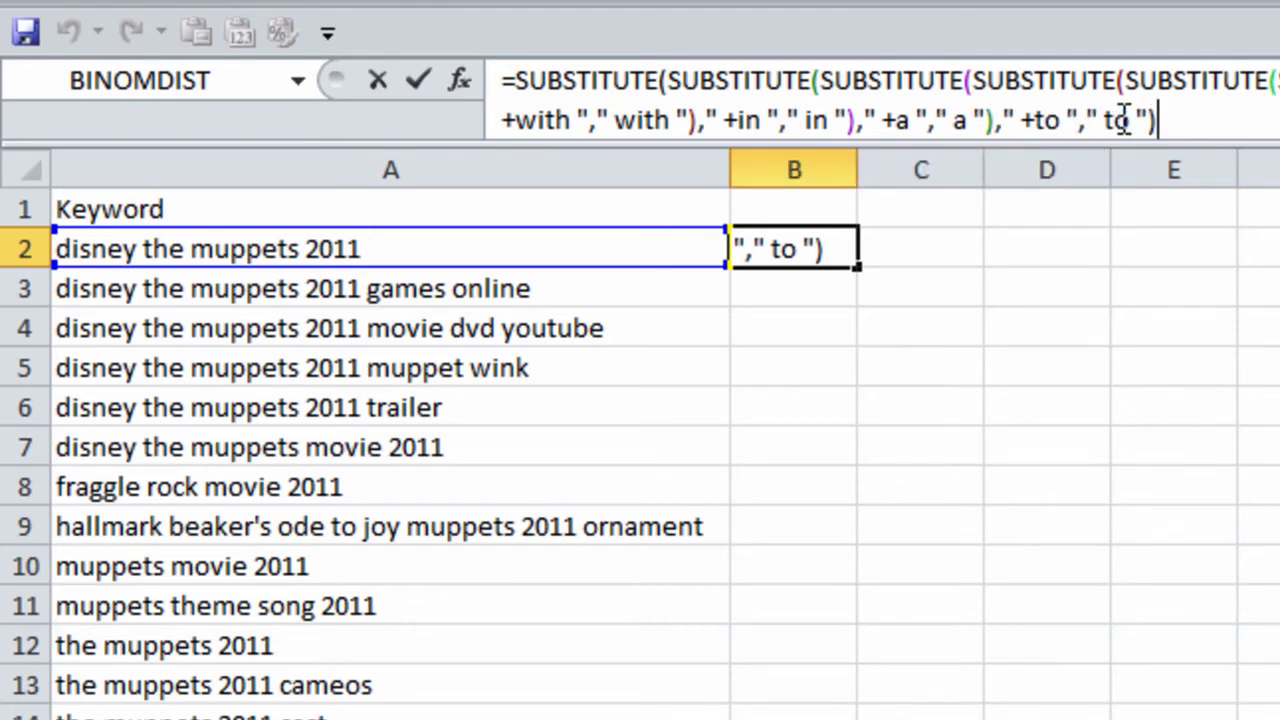
text(," +to "," to "))
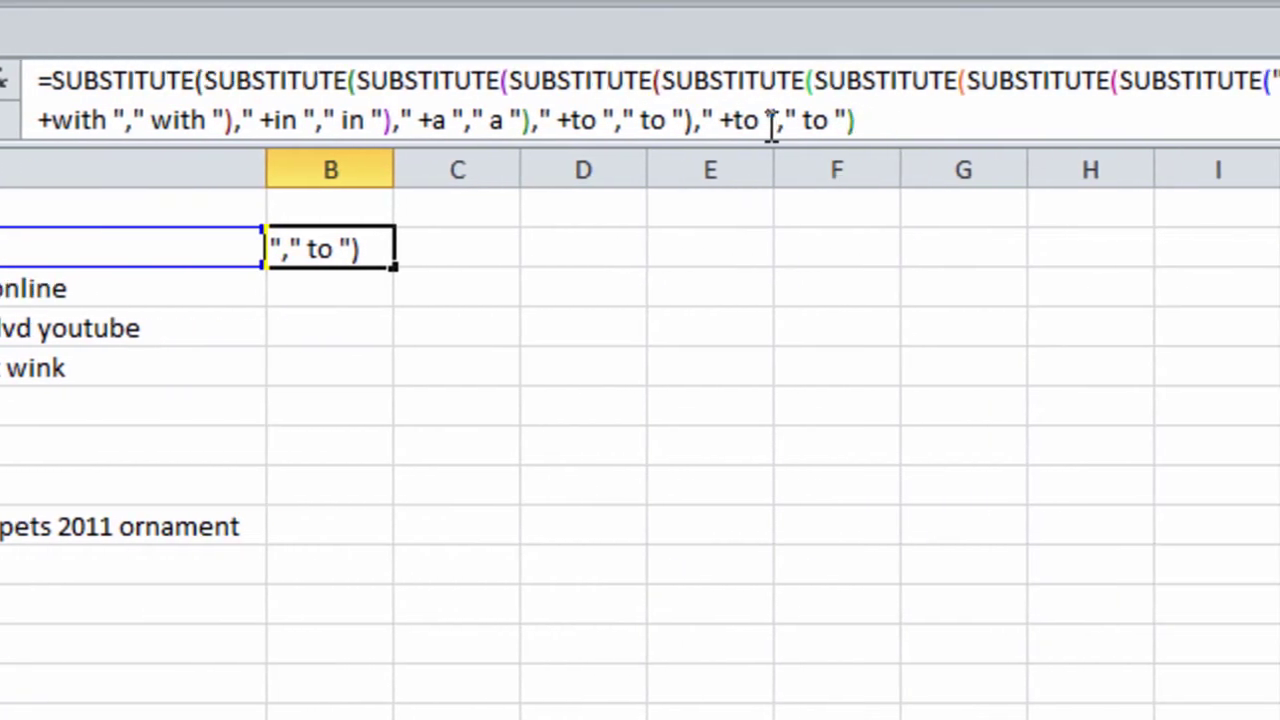
drag(764, 120, 750, 120)
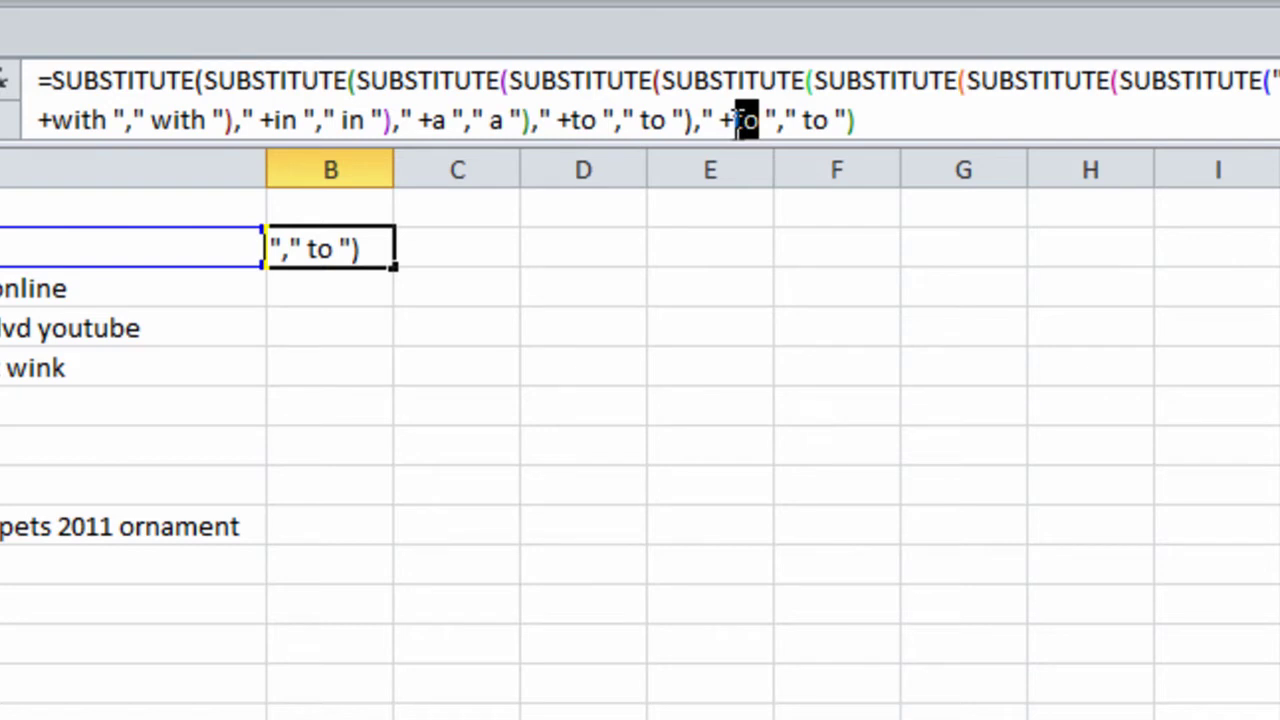
text(the)
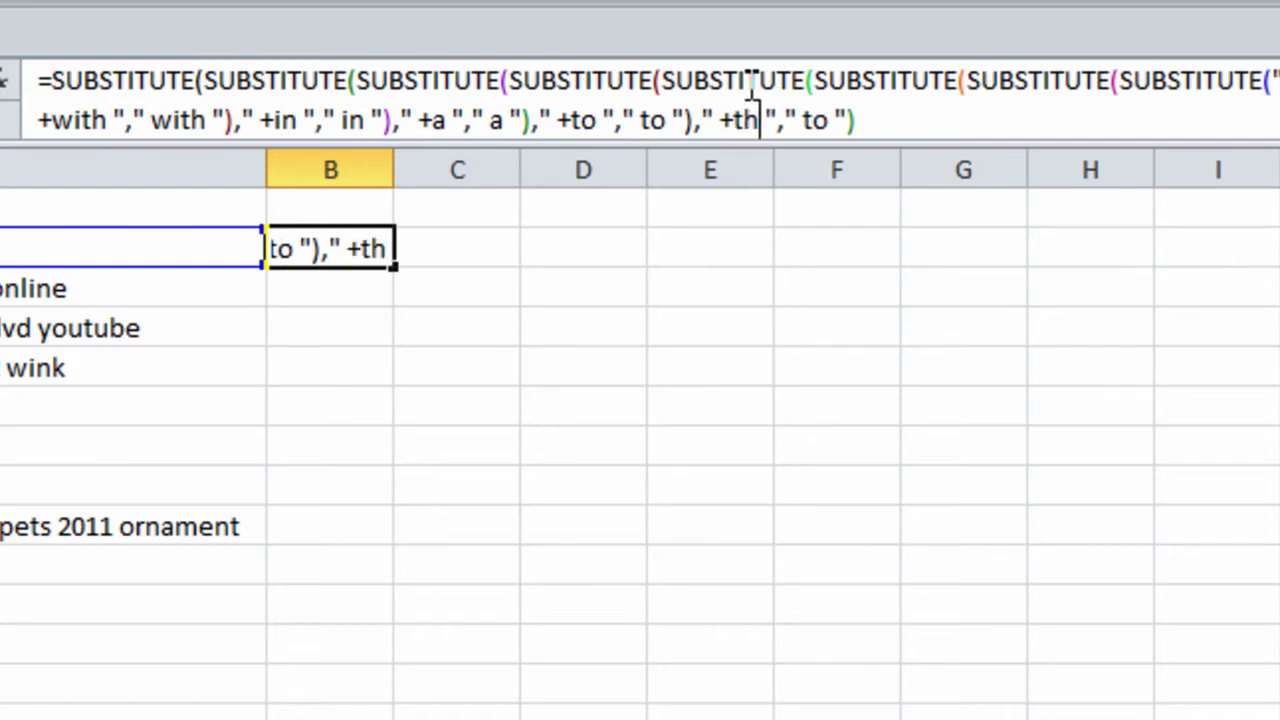
key(Right)
key(Right)
key(Right)
key(Right)
key(Right)
key(Right)
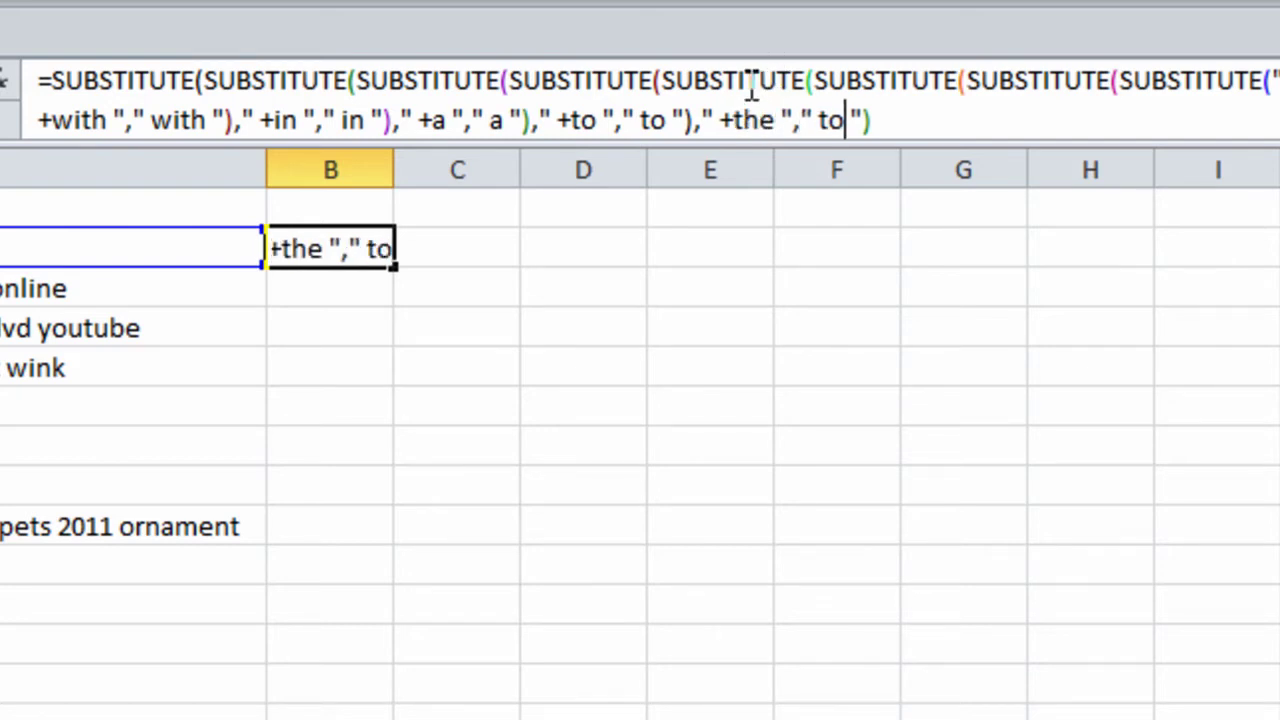
key(BackSpace)
text(he)
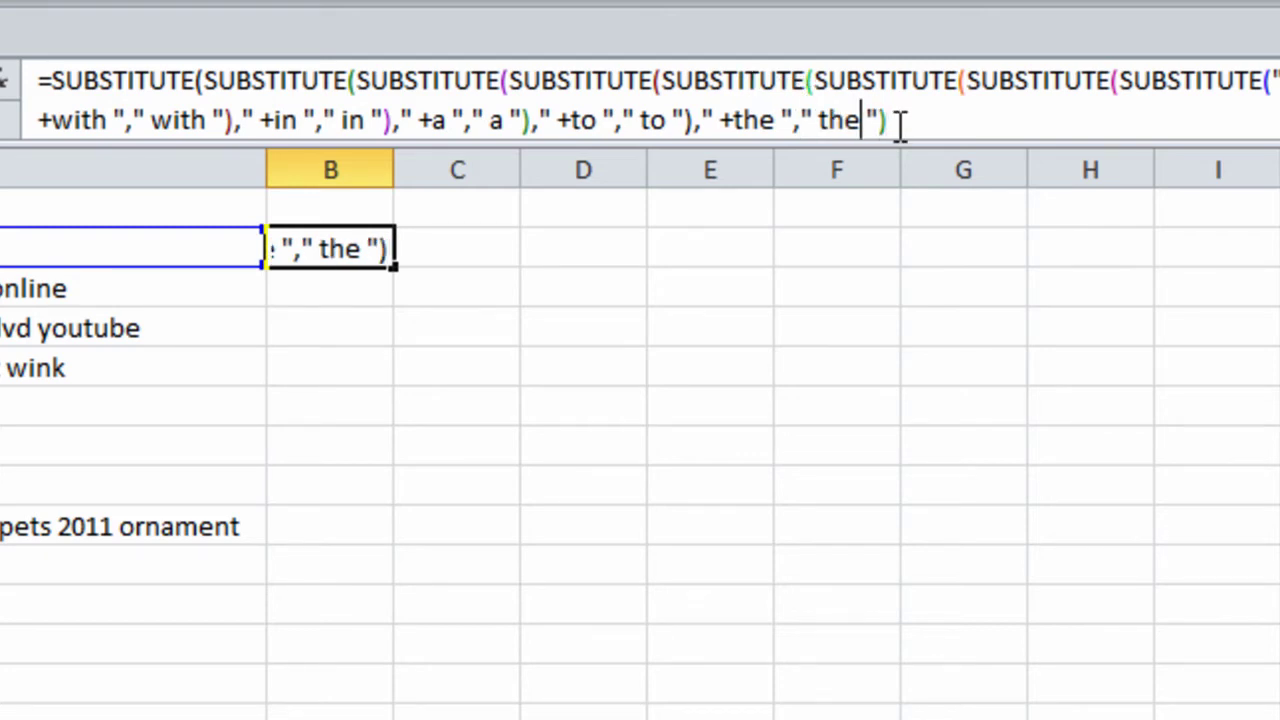
key(Right)
Step: Wrap the formula in another SUBSTITUTE and commit it, so B2 shows +disney the +muppets +2011
click(815, 82)
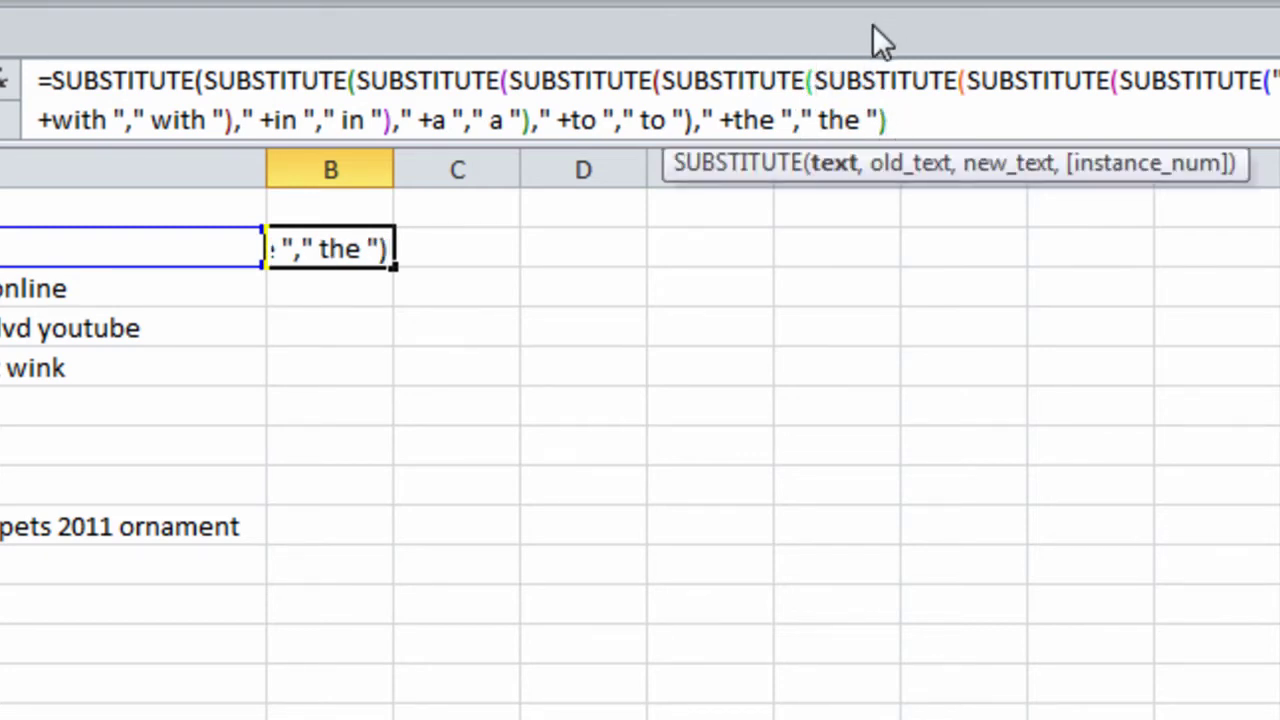
text(sub)
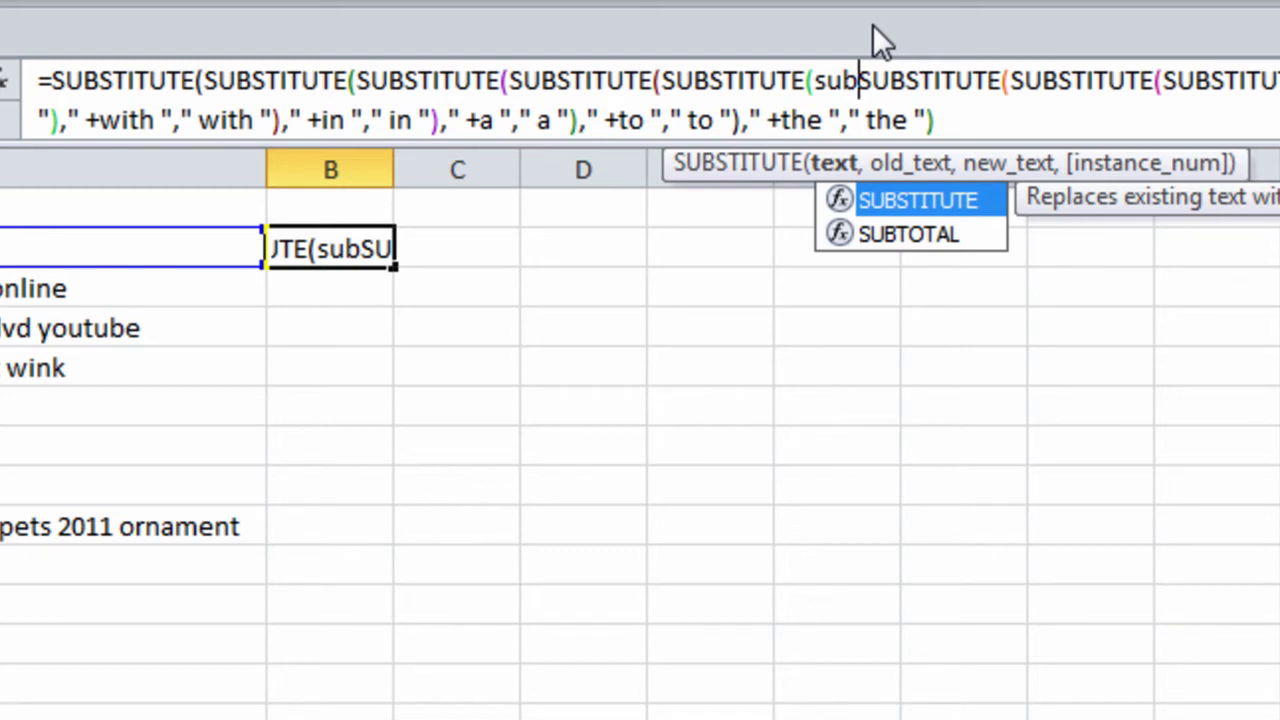
key(Tab)
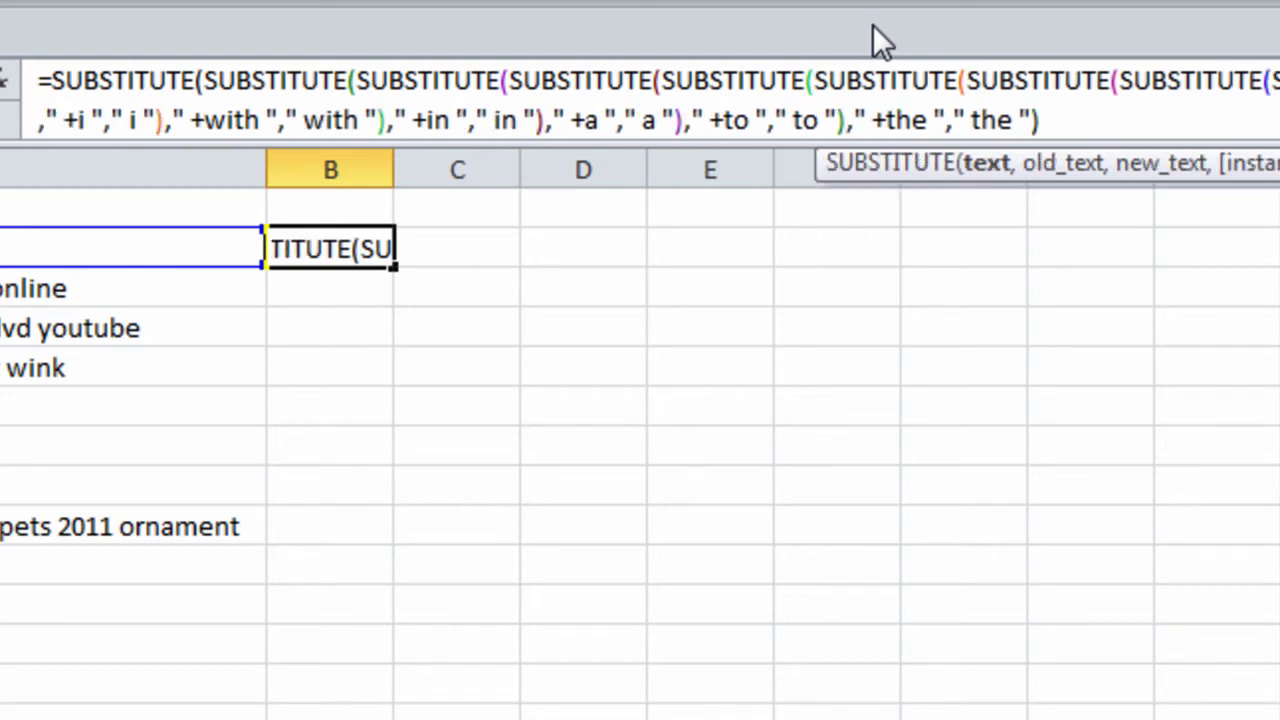
key(Return)
click(355, 256)
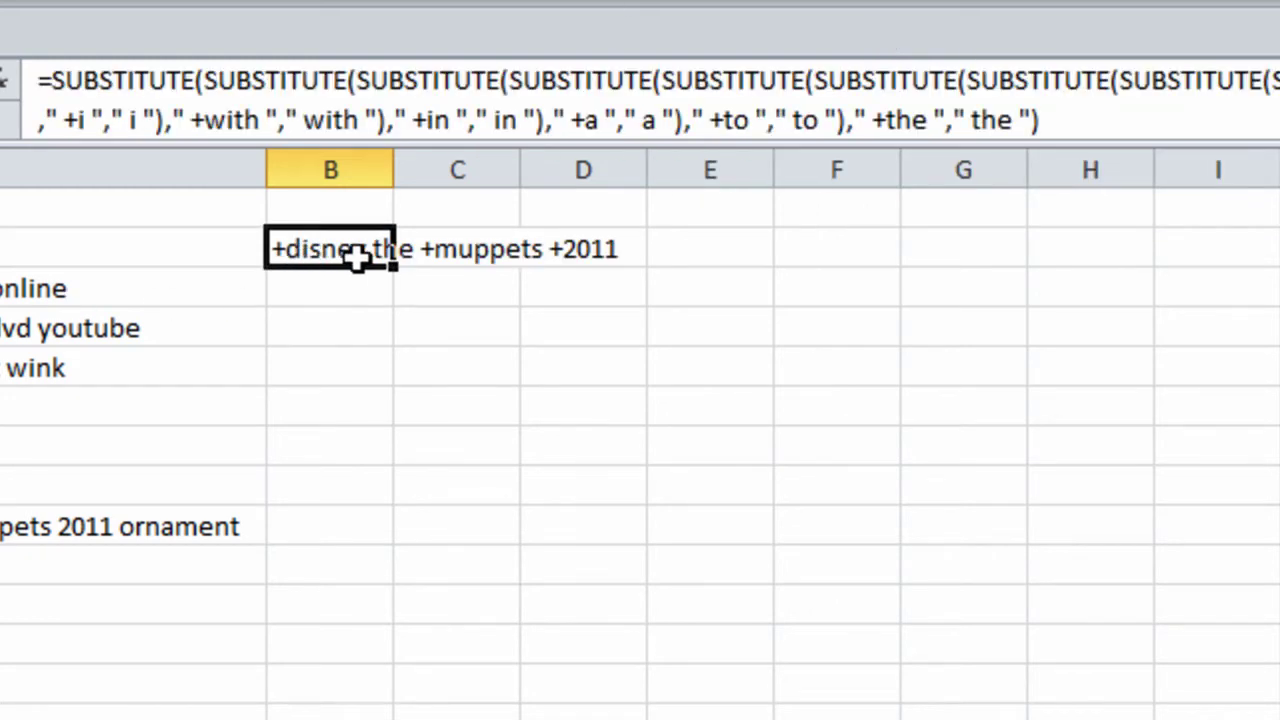
Step: Fill the formula down column B and inspect row 12's converted keyword against A12
double_click(396, 268)
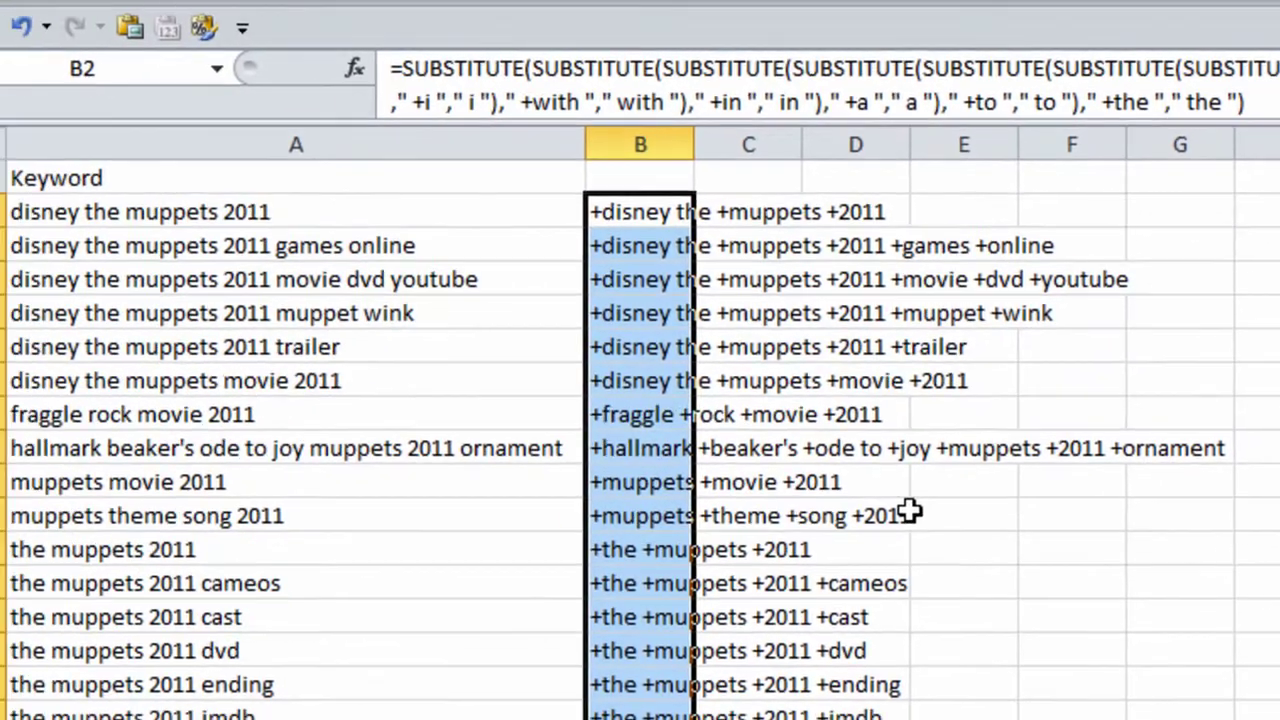
click(332, 650)
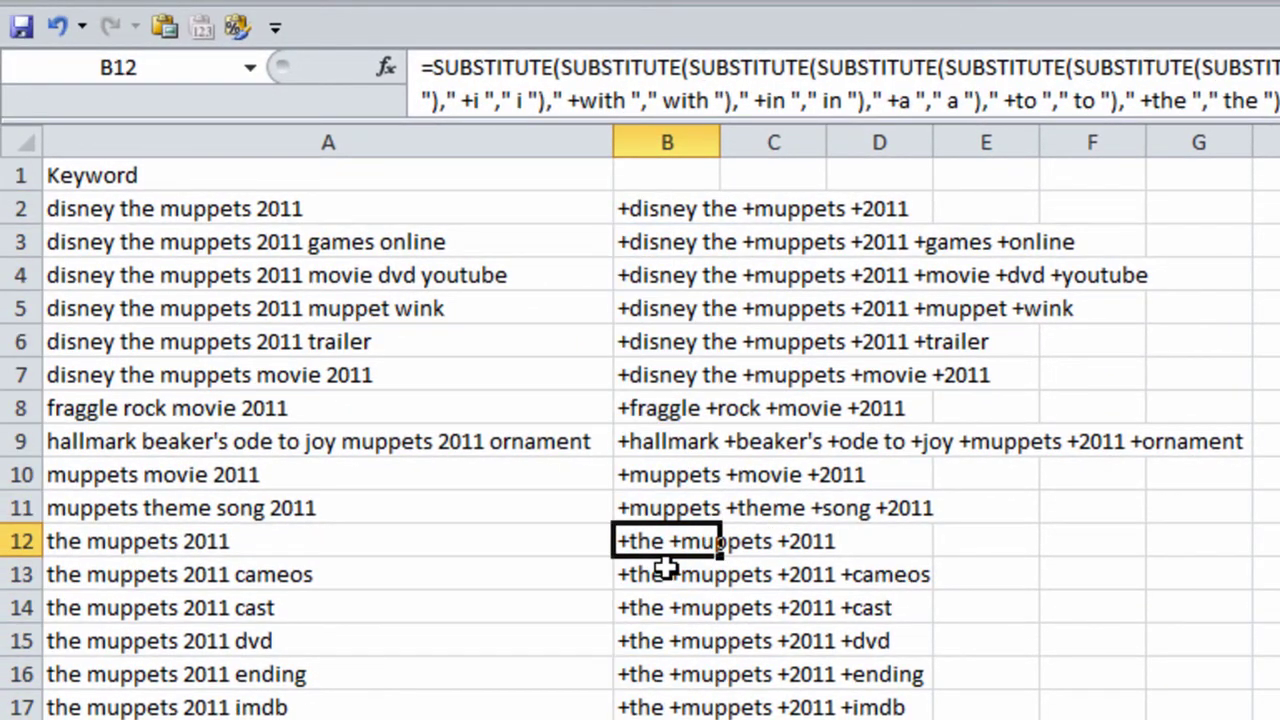
click(517, 540)
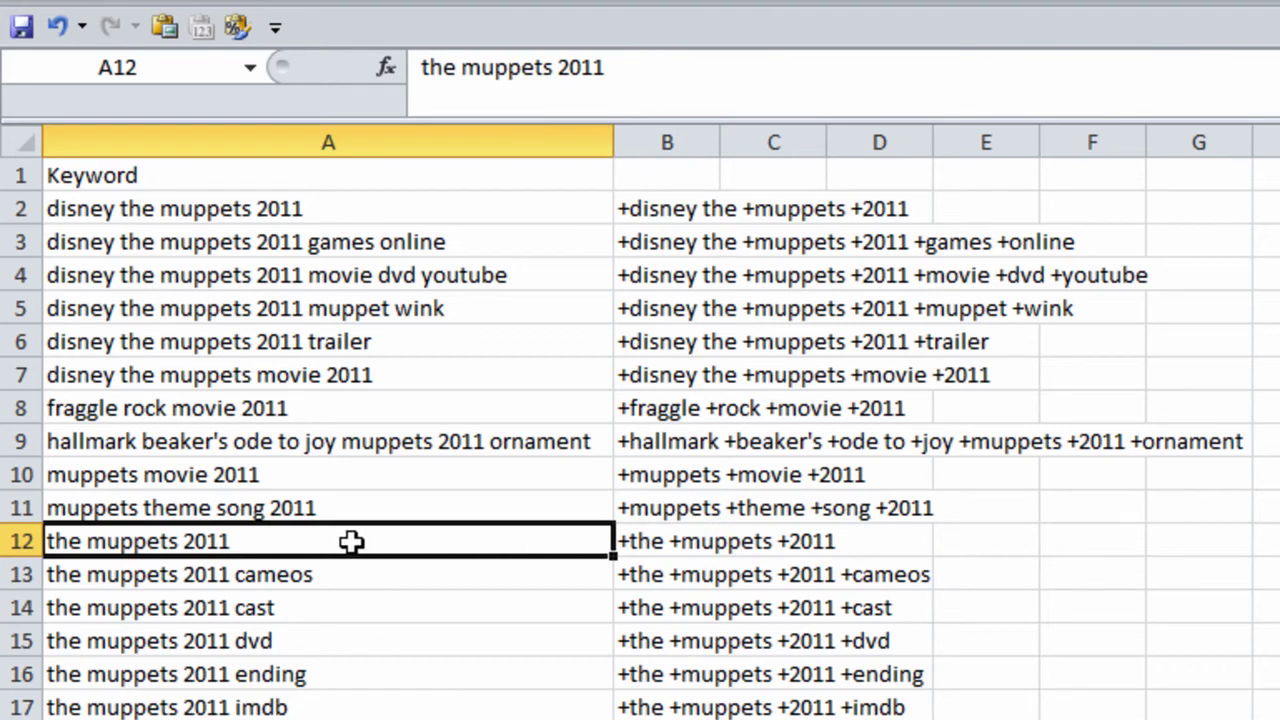
click(664, 541)
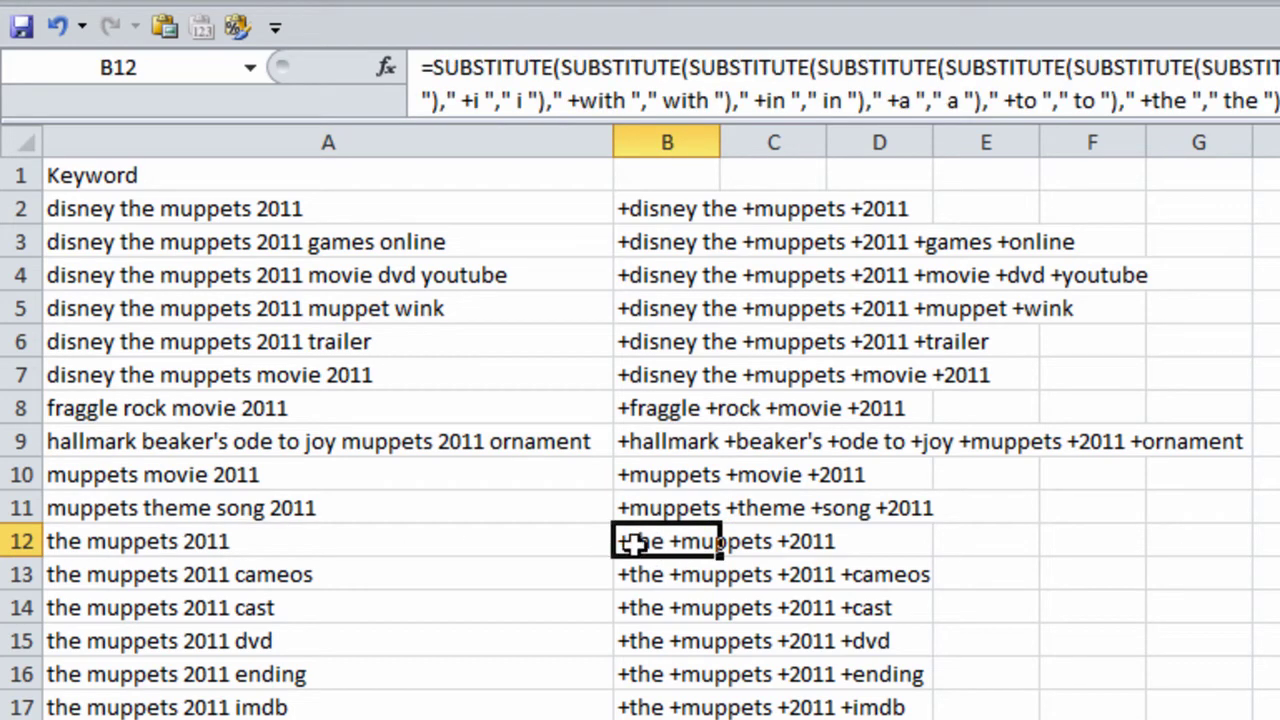
Step: Remove the leading spaces from " +the " and " the " in B12's formula
click(1143, 100)
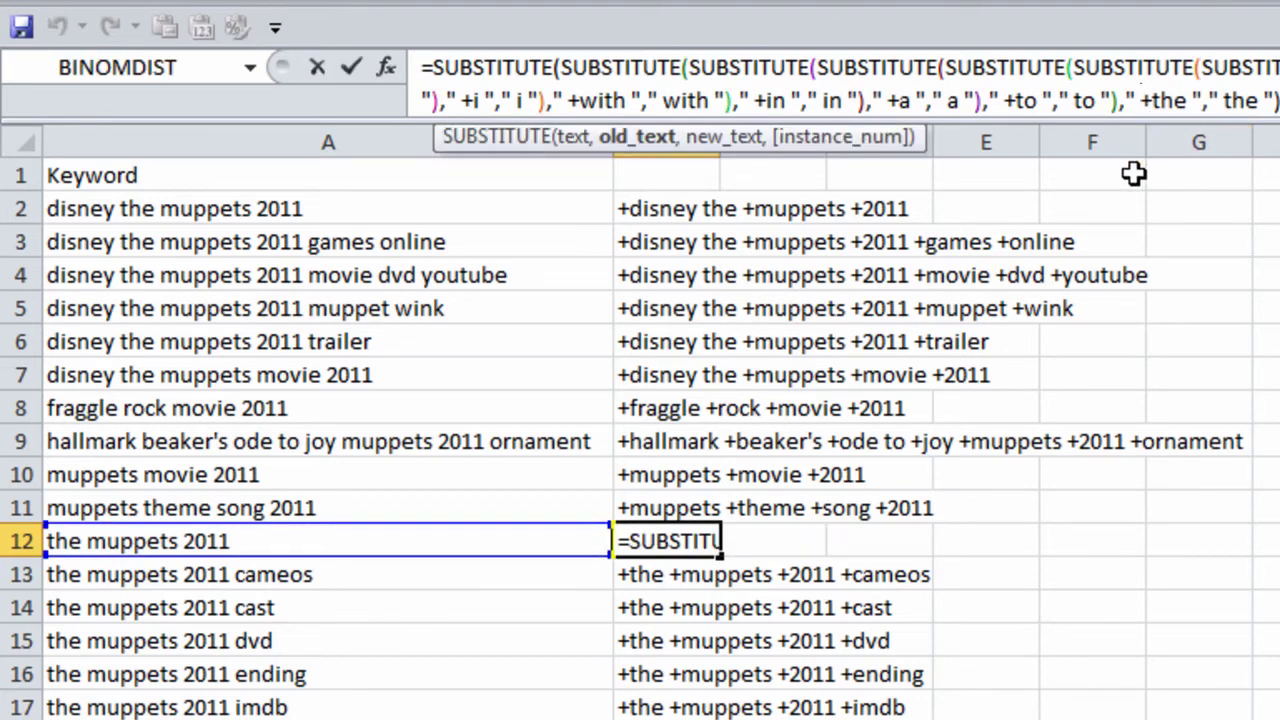
key(BackSpace)
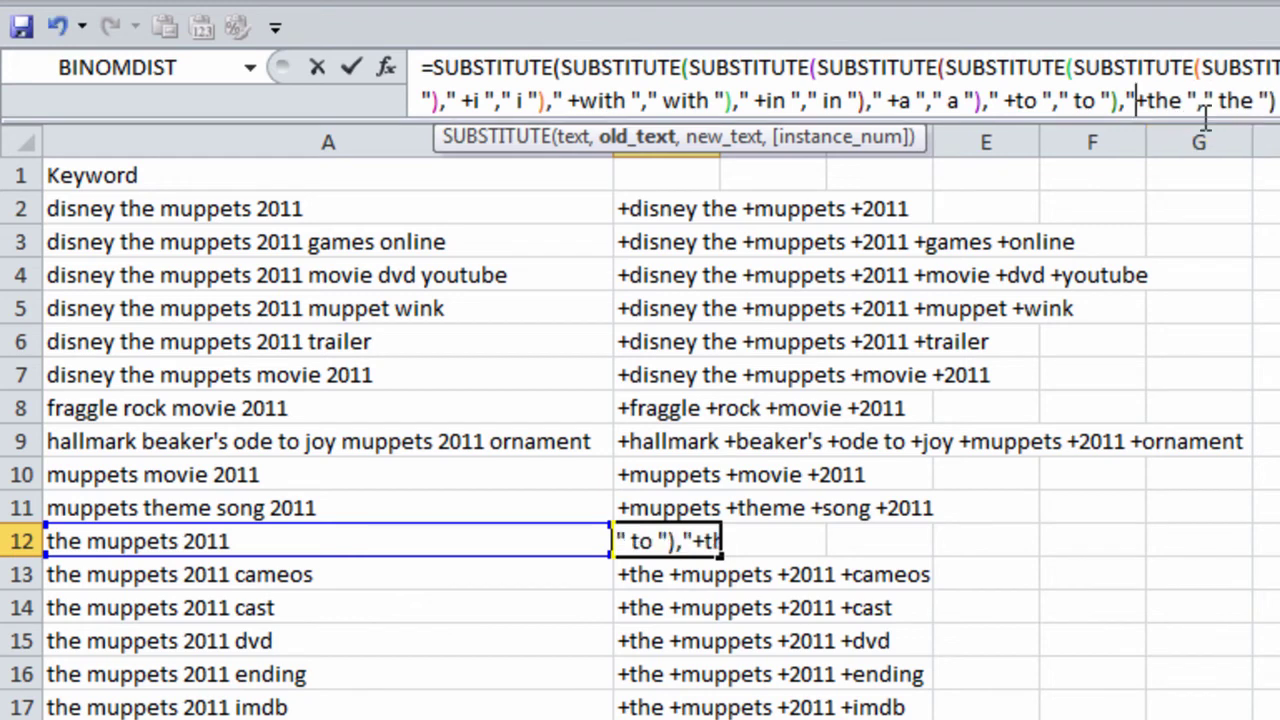
click(1221, 100)
key(BackSpace)
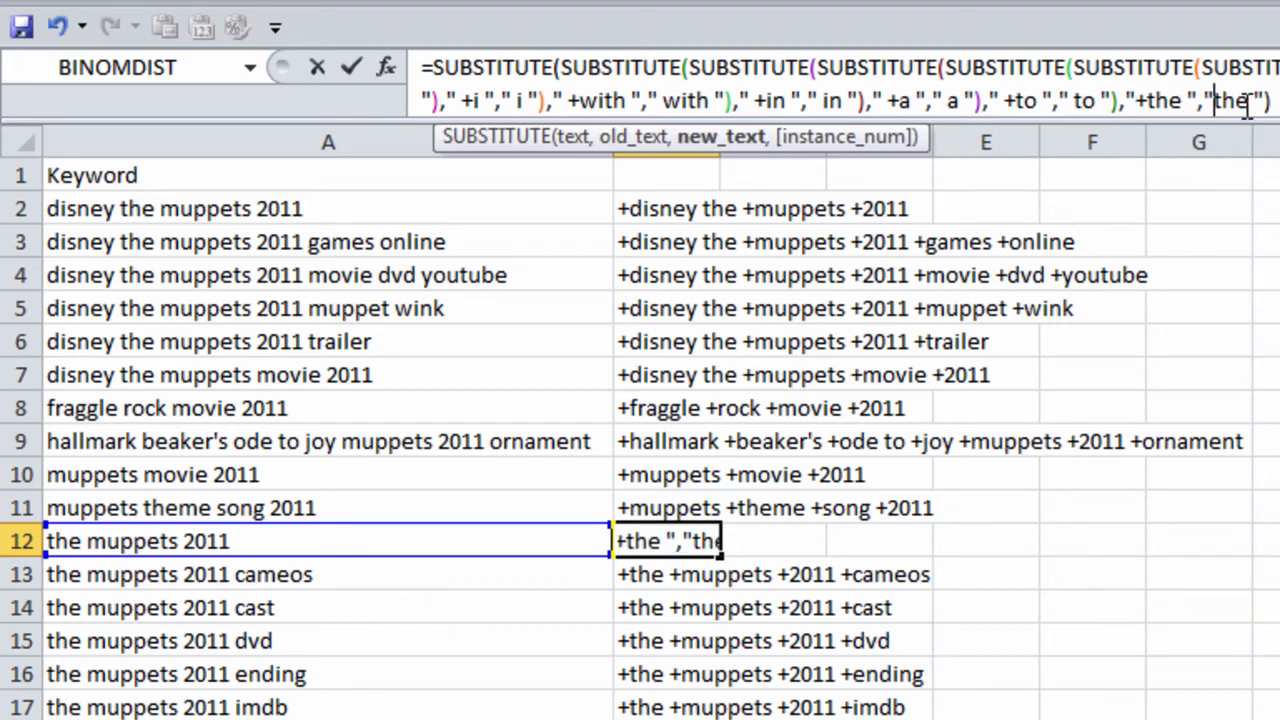
key(Return)
Step: Fill the corrected formula down and up column B, then check row 12 reads the +muppets +2011
click(672, 545)
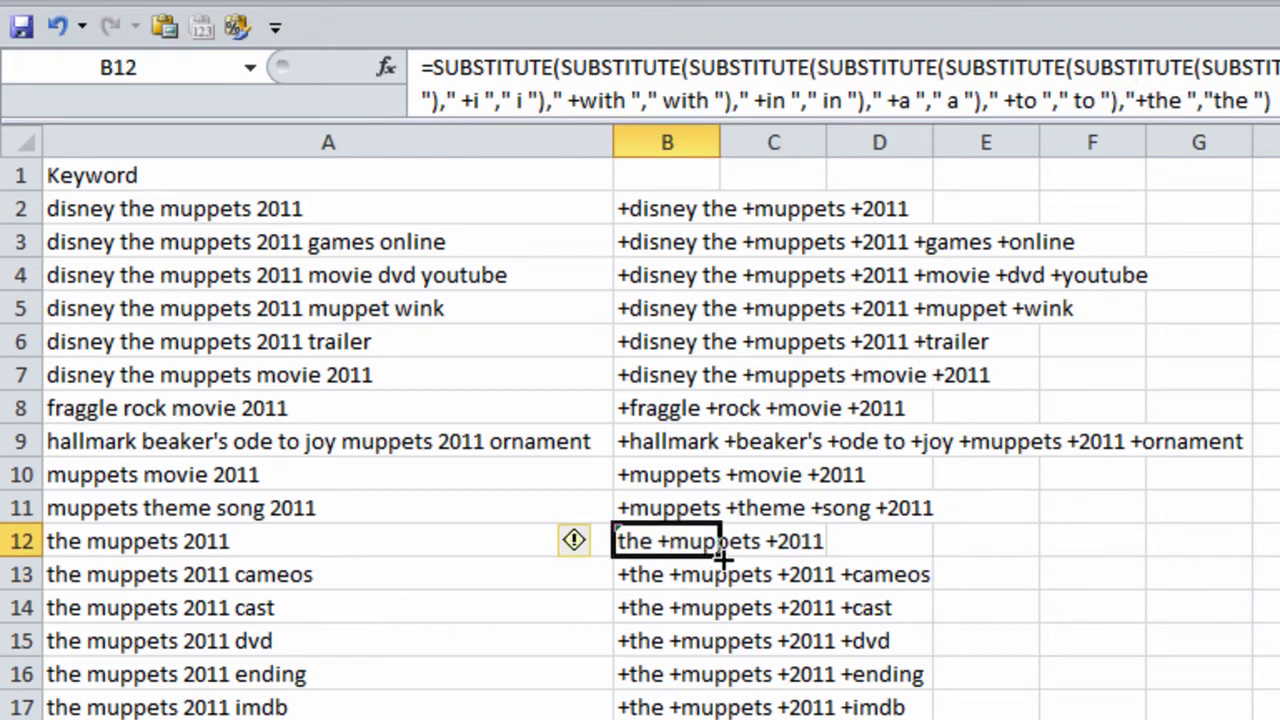
double_click(720, 557)
click(726, 550)
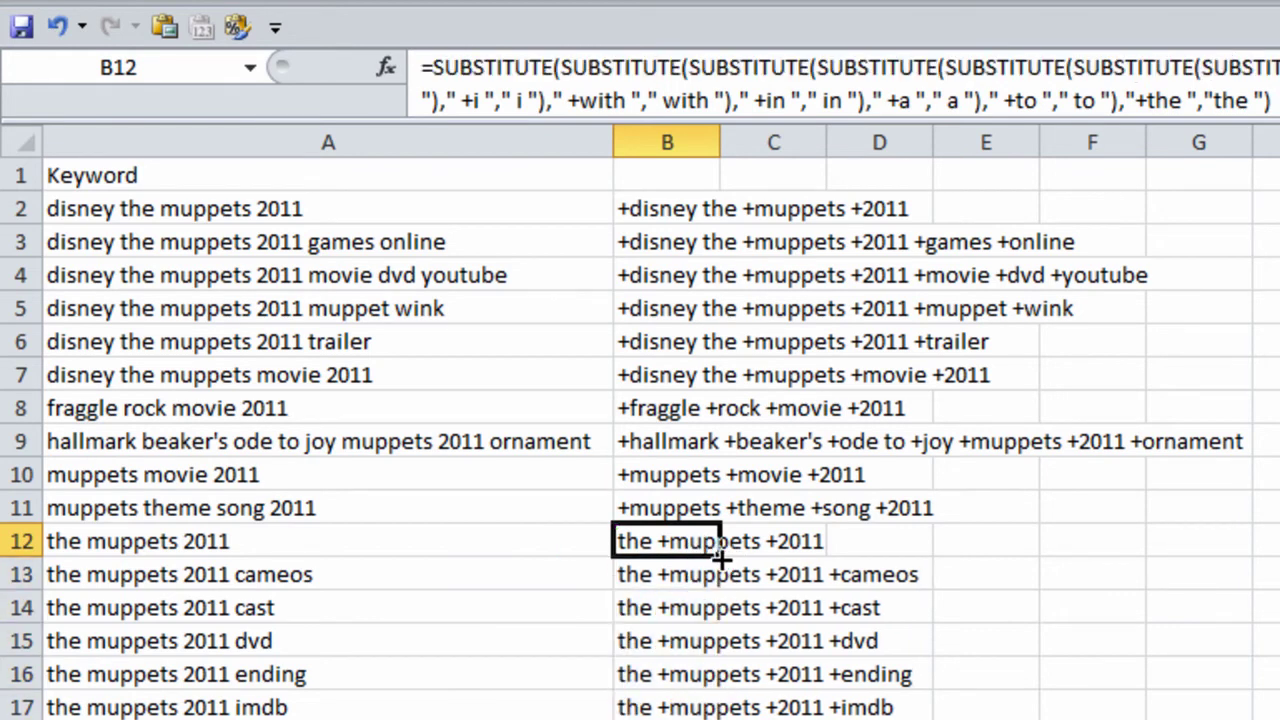
drag(720, 557, 714, 194)
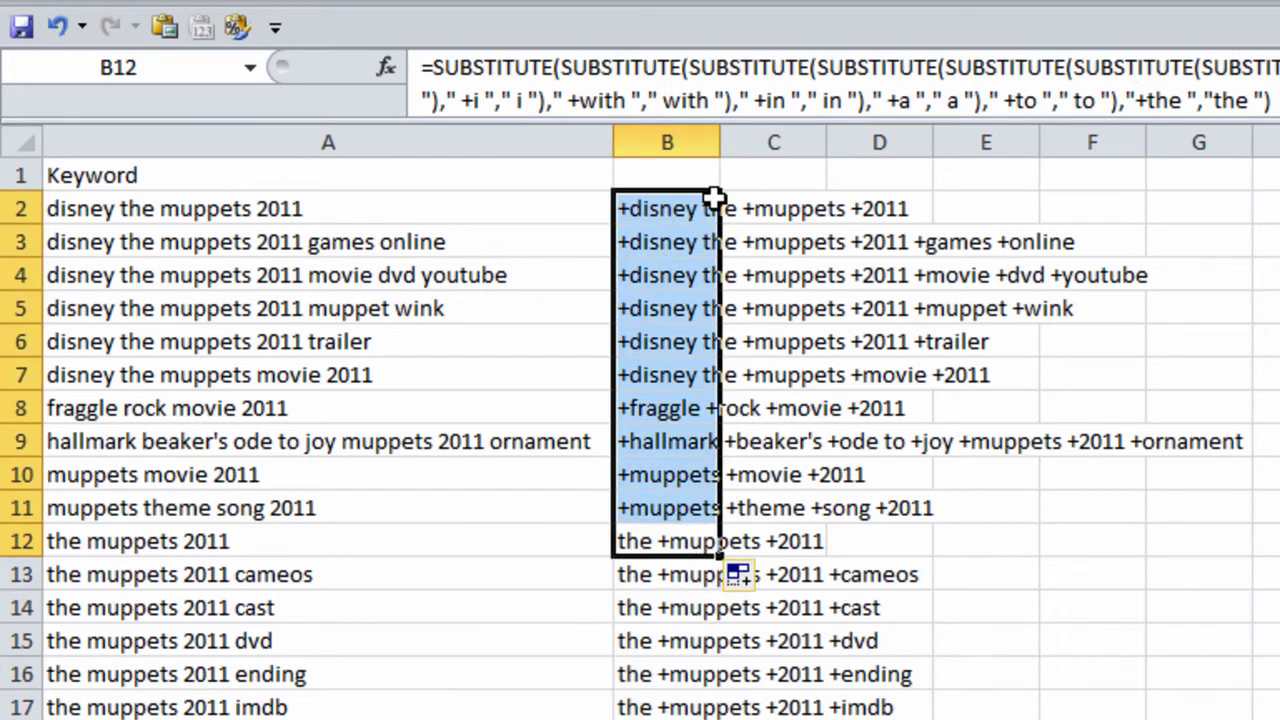
click(666, 541)
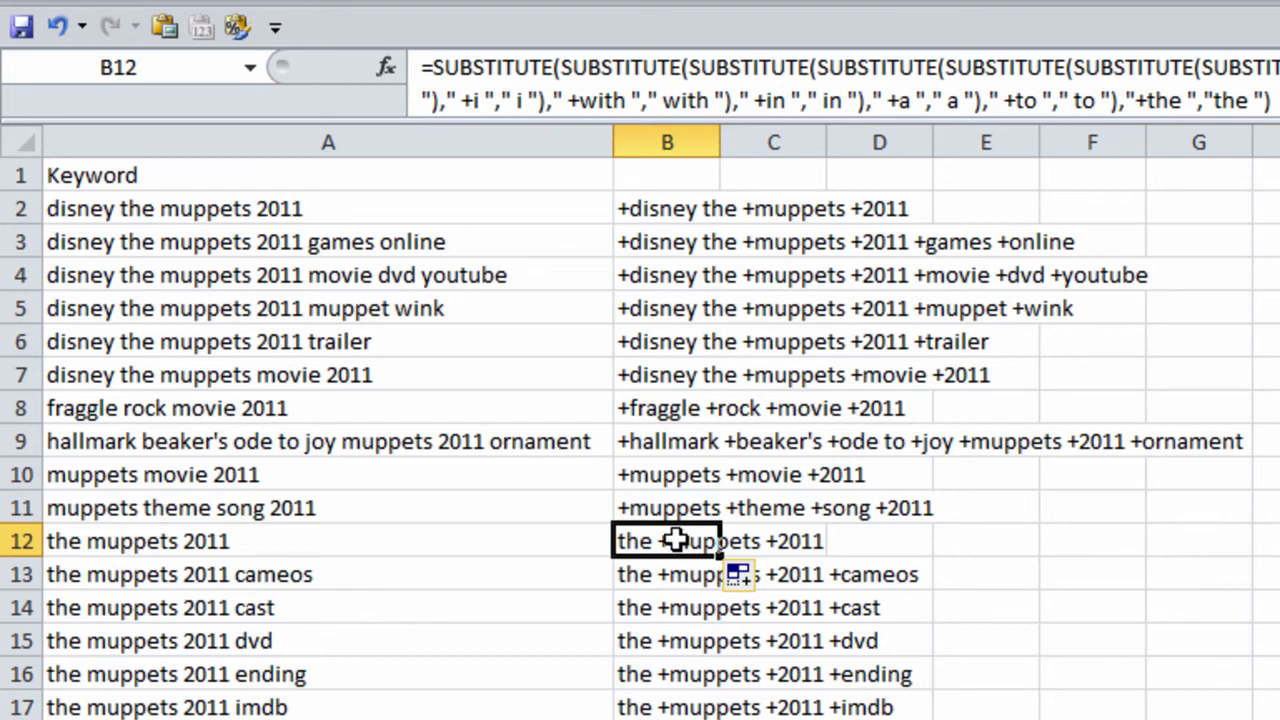
click(329, 546)
click(630, 551)
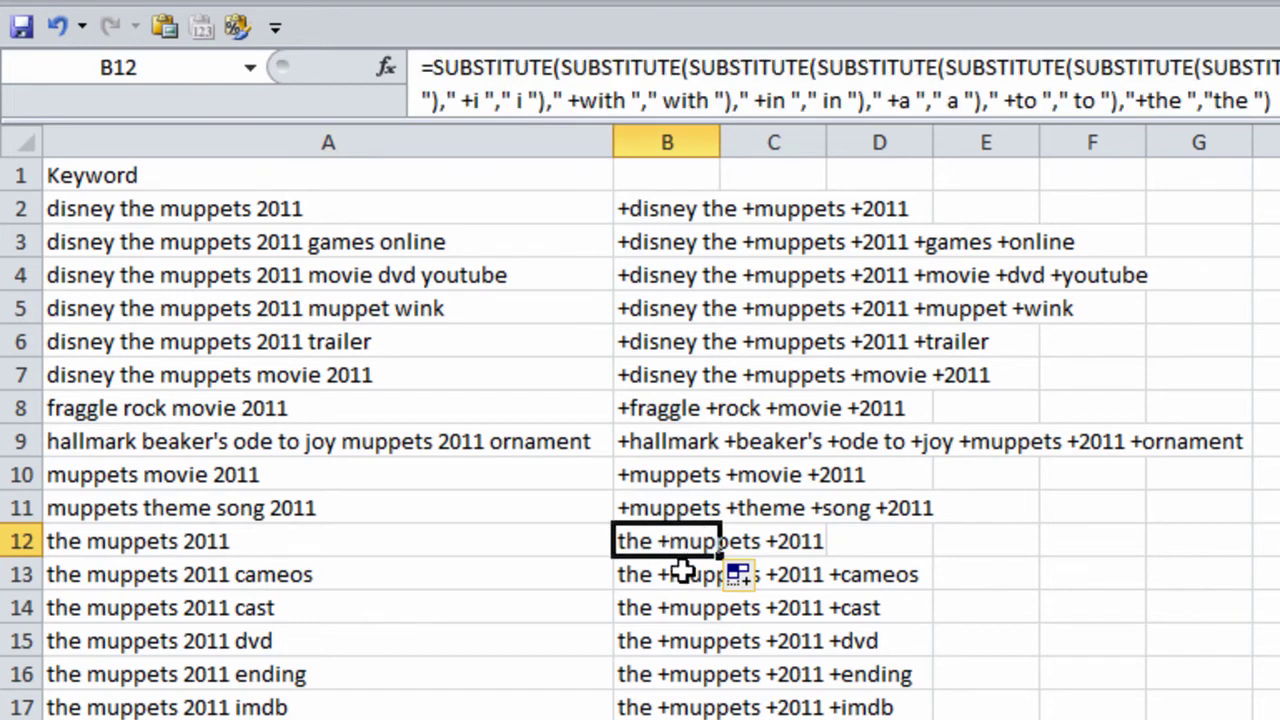
Step: Add an extra " +the " to " the " replacement in another SUBSTITUTE and fill it down column B
drag(897, 100, 745, 100)
key(ctrl+c)
click(905, 100)
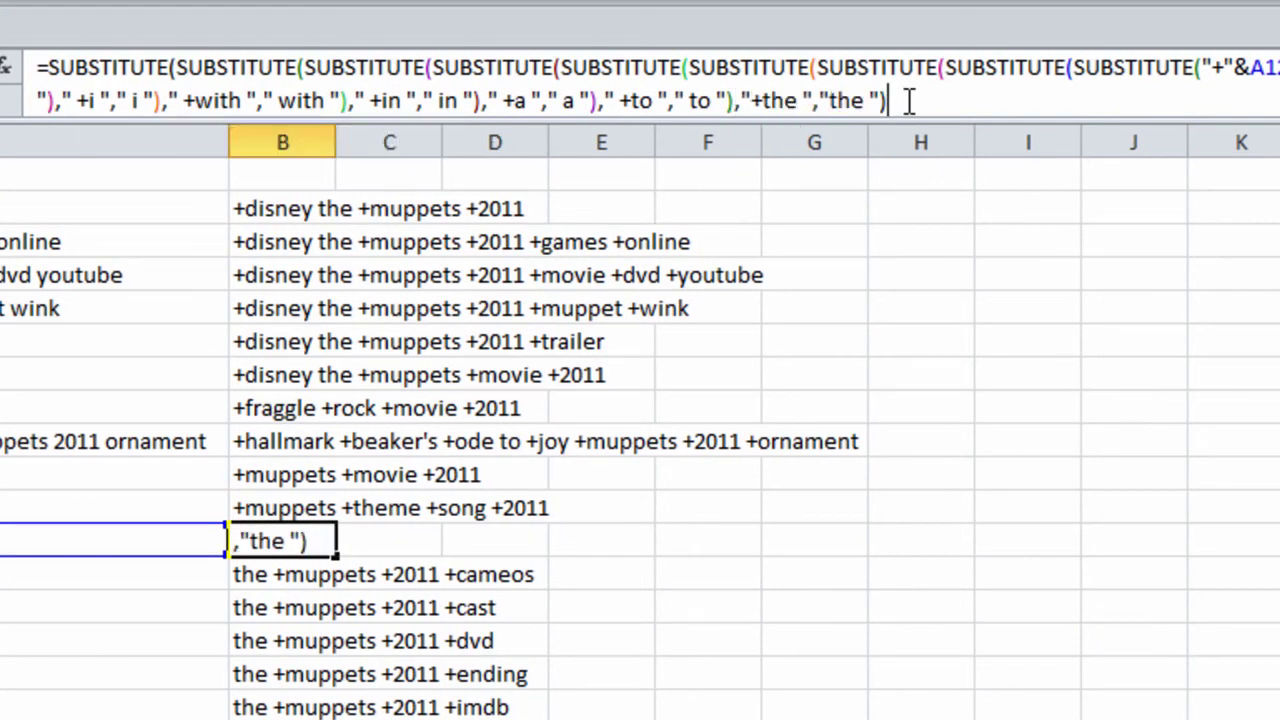
key(ctrl+v)
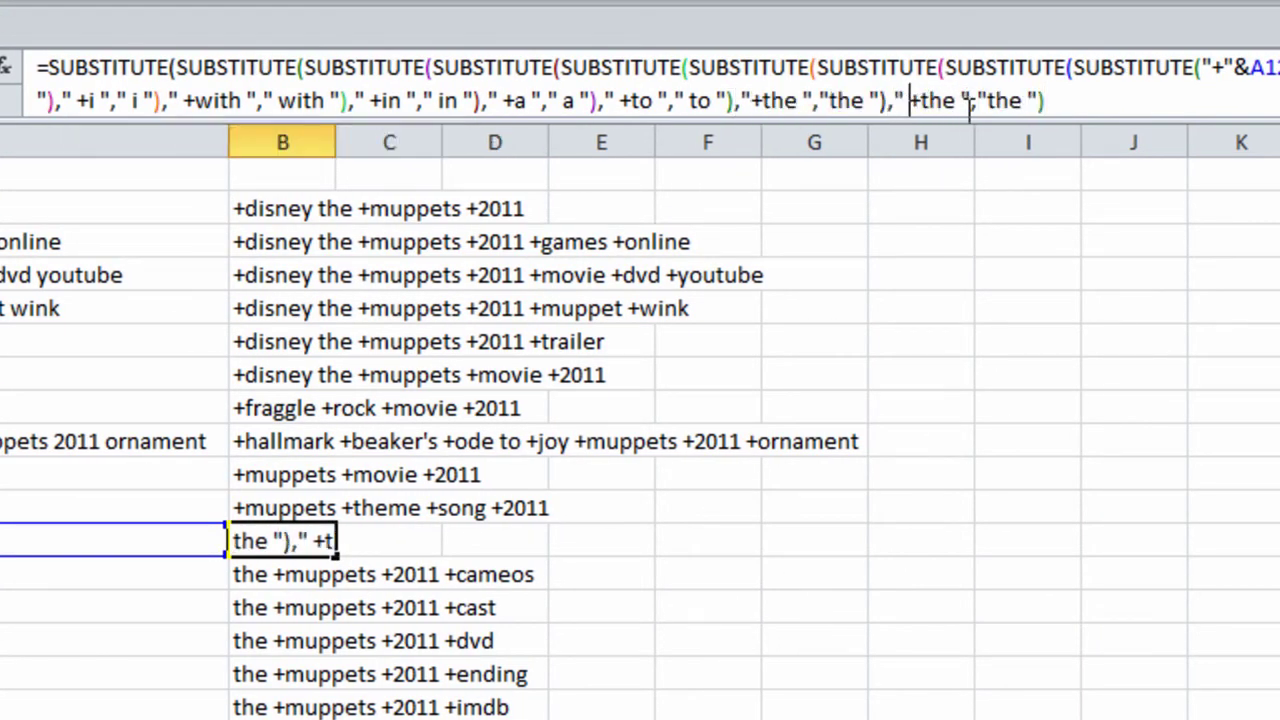
click(988, 100)
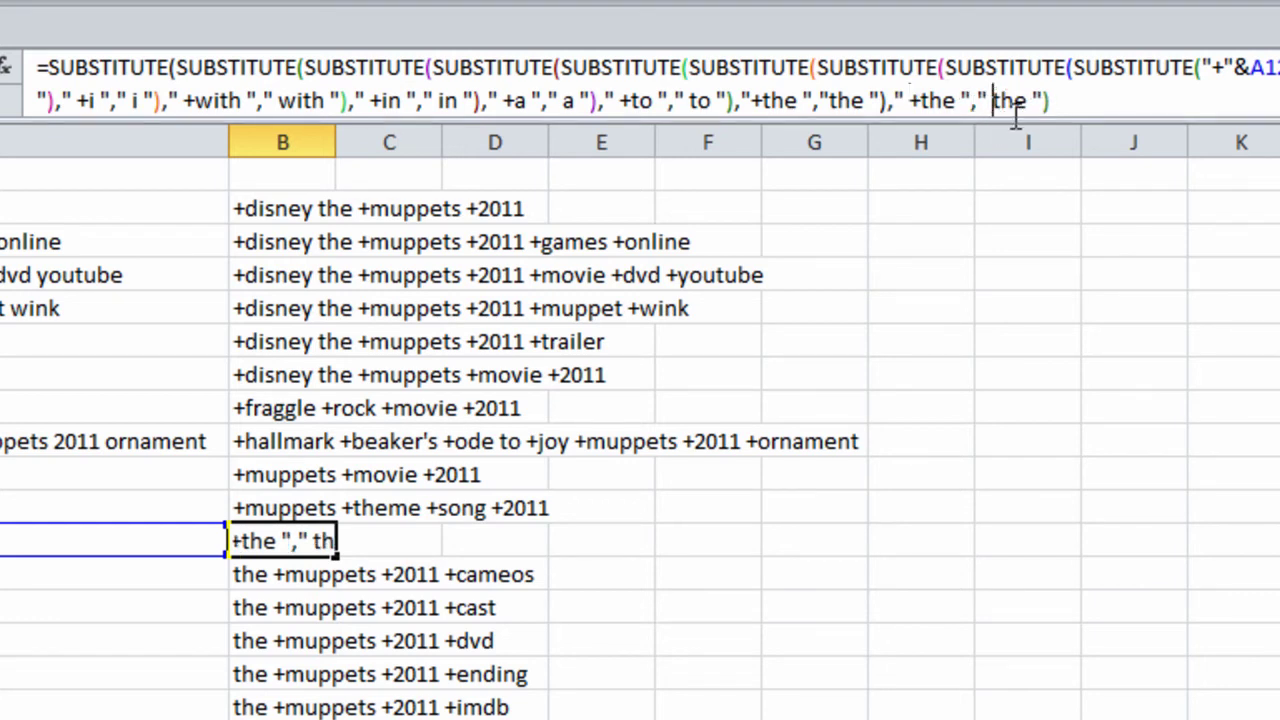
click(949, 67)
text(su)
key(Tab)
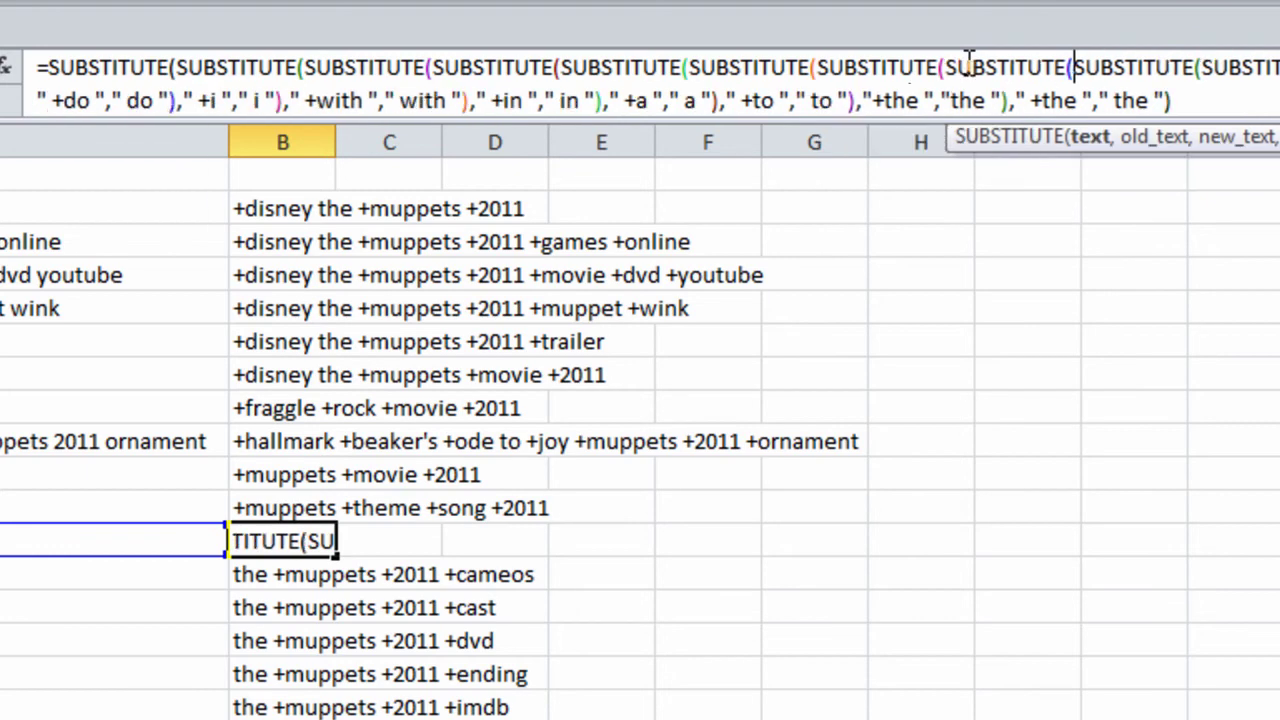
key(Return)
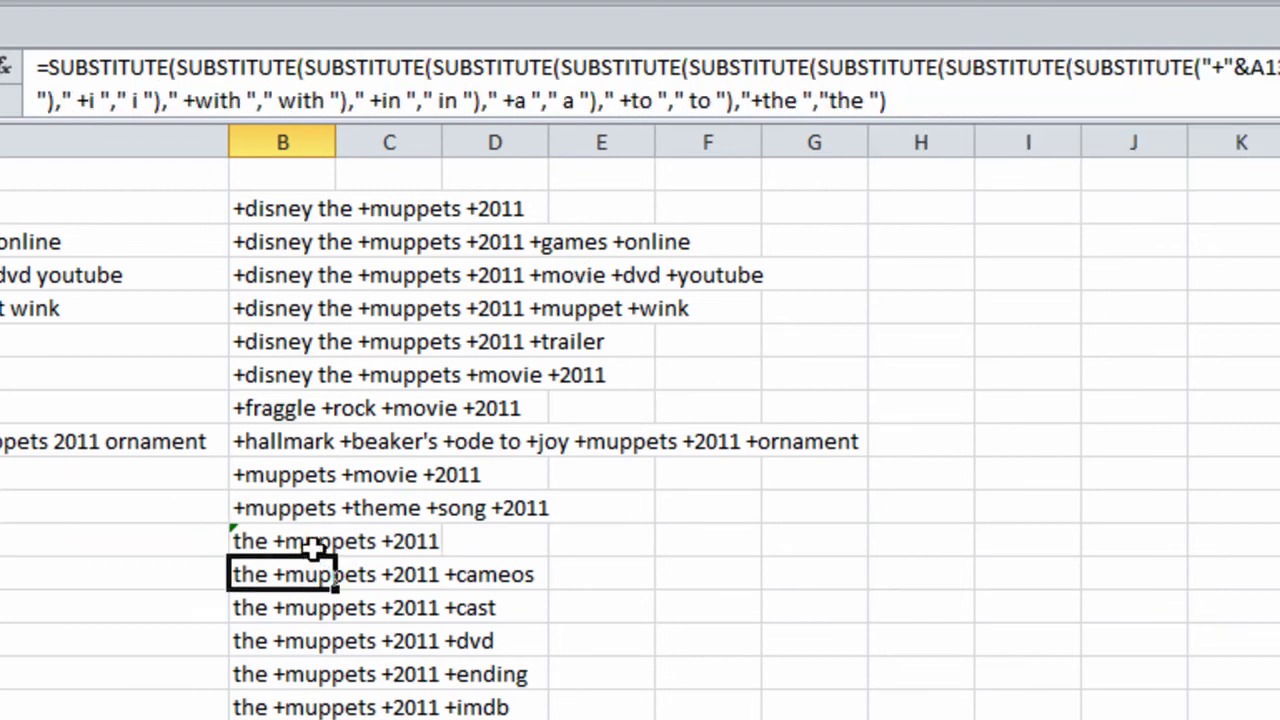
click(314, 550)
double_click(335, 557)
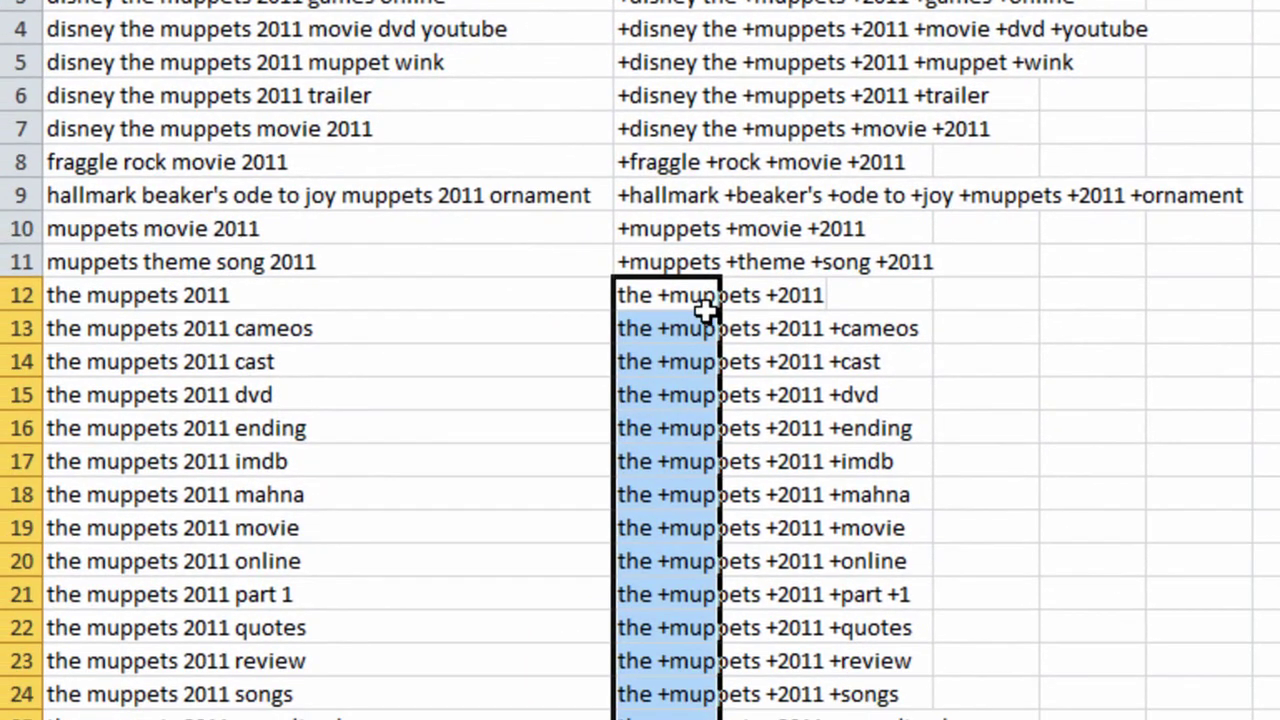
Step: Edit A12 to read 'the muppets the 2011' as a test keyword
click(690, 305)
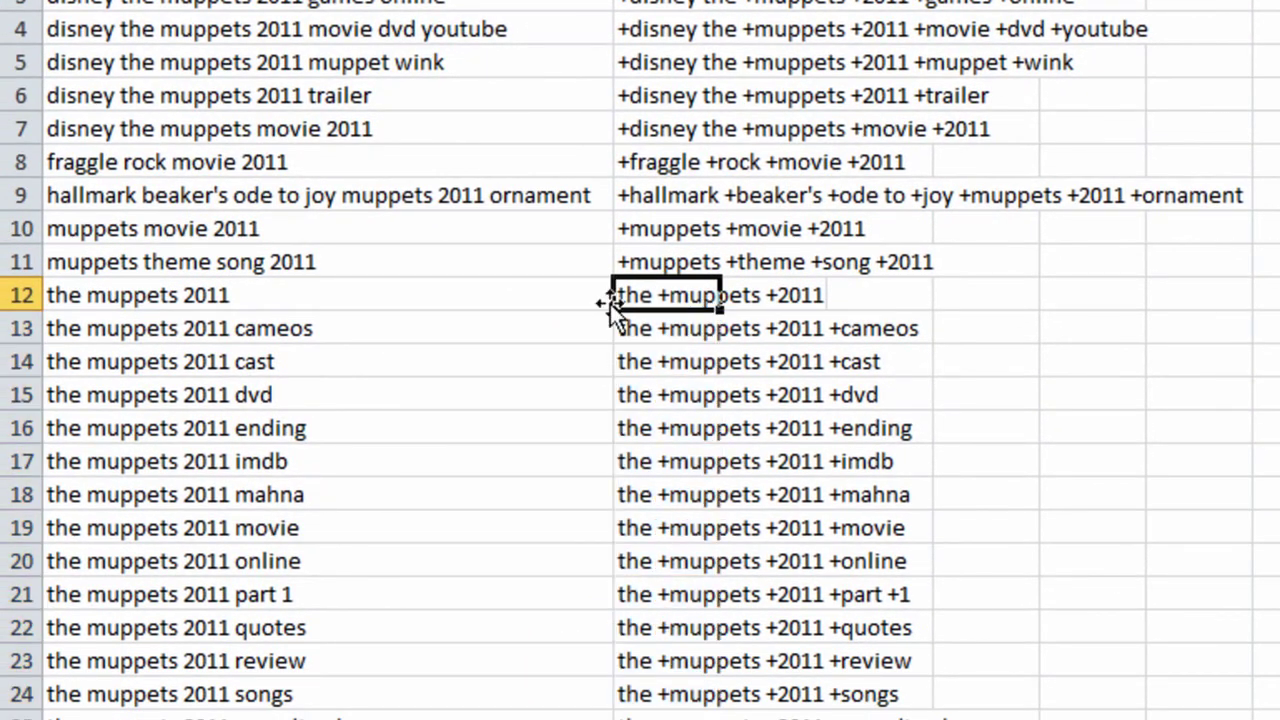
click(521, 298)
key(ctrl+c)
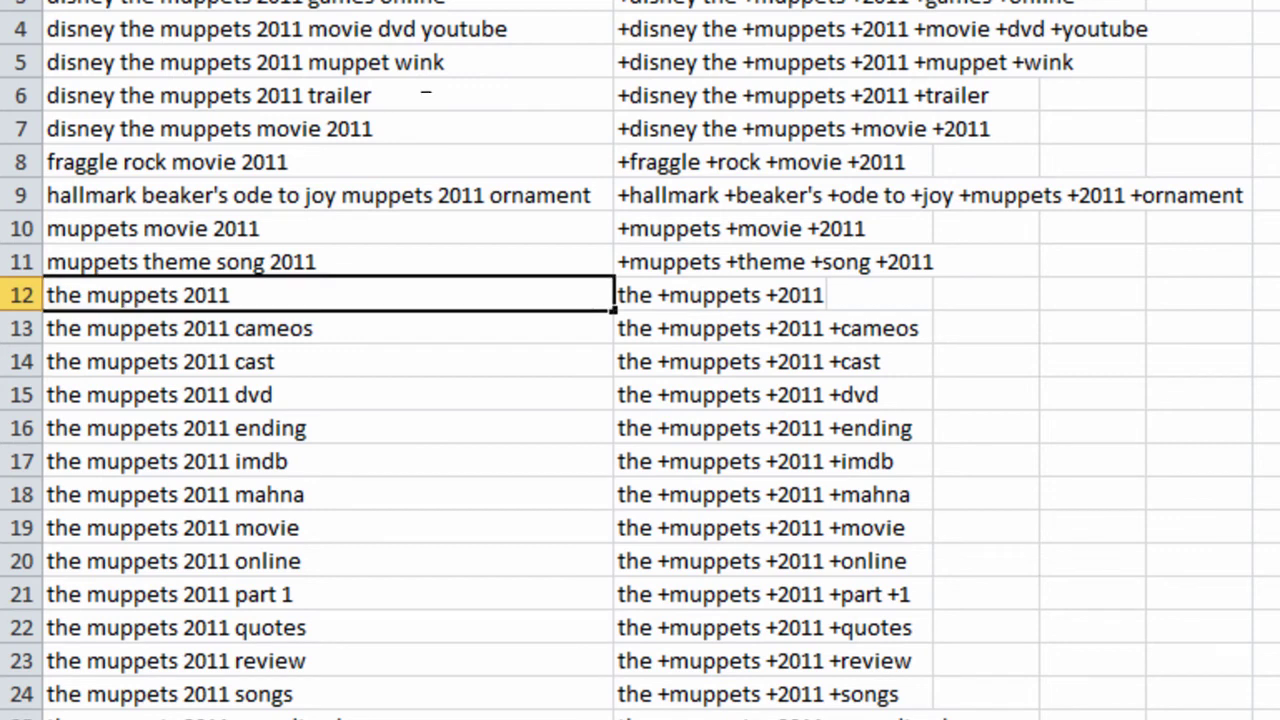
text(the)
key(Return)
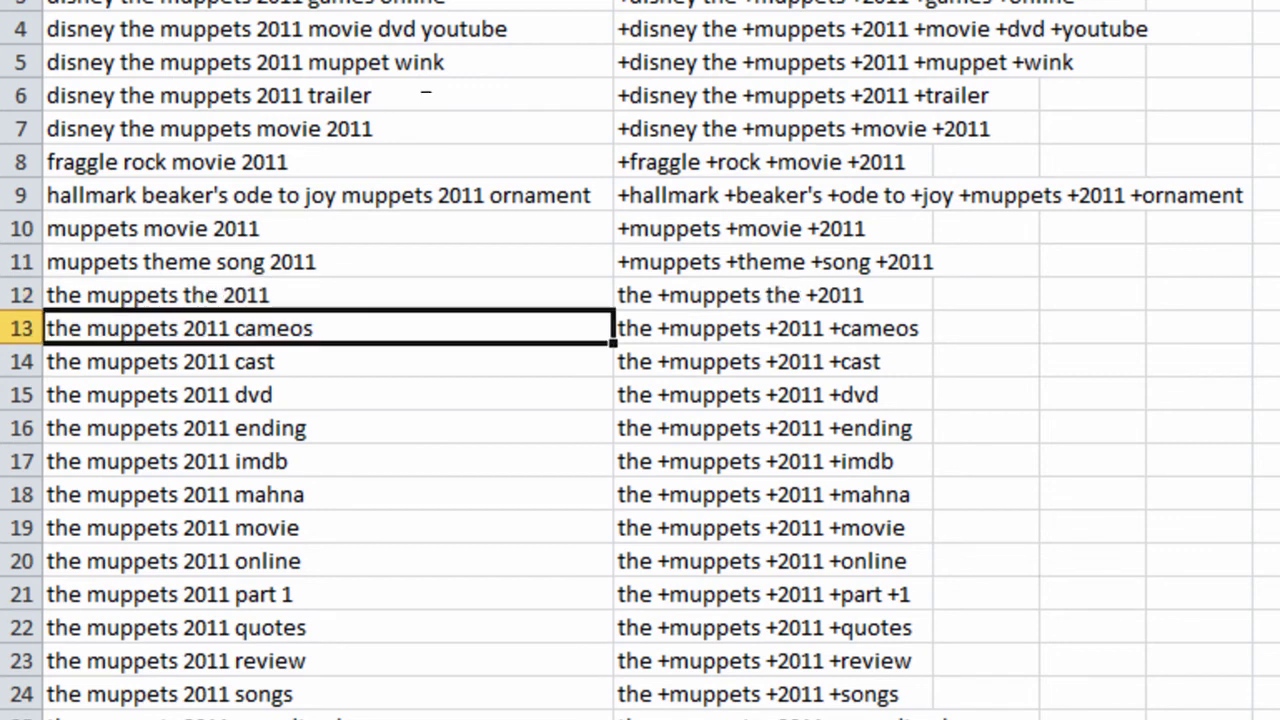
Step: Check that B12 converts it to 'the +muppets the +2011'
click(670, 326)
click(676, 298)
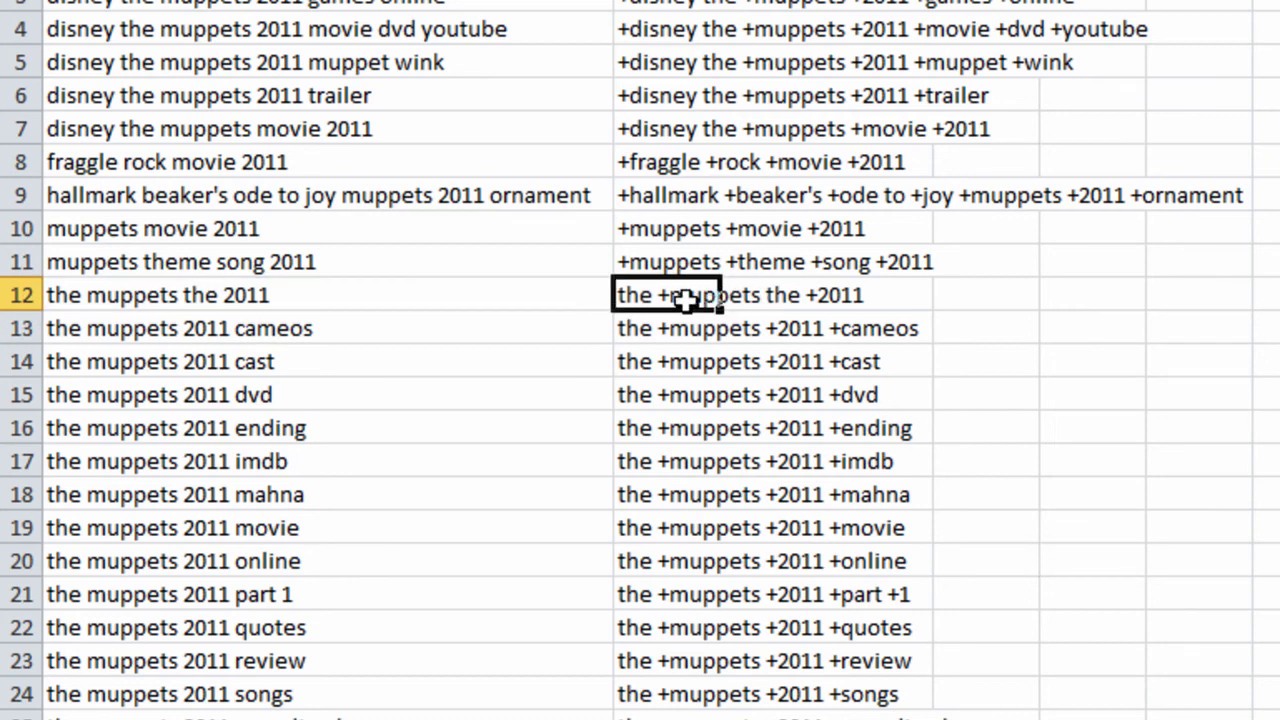
click(171, 287)
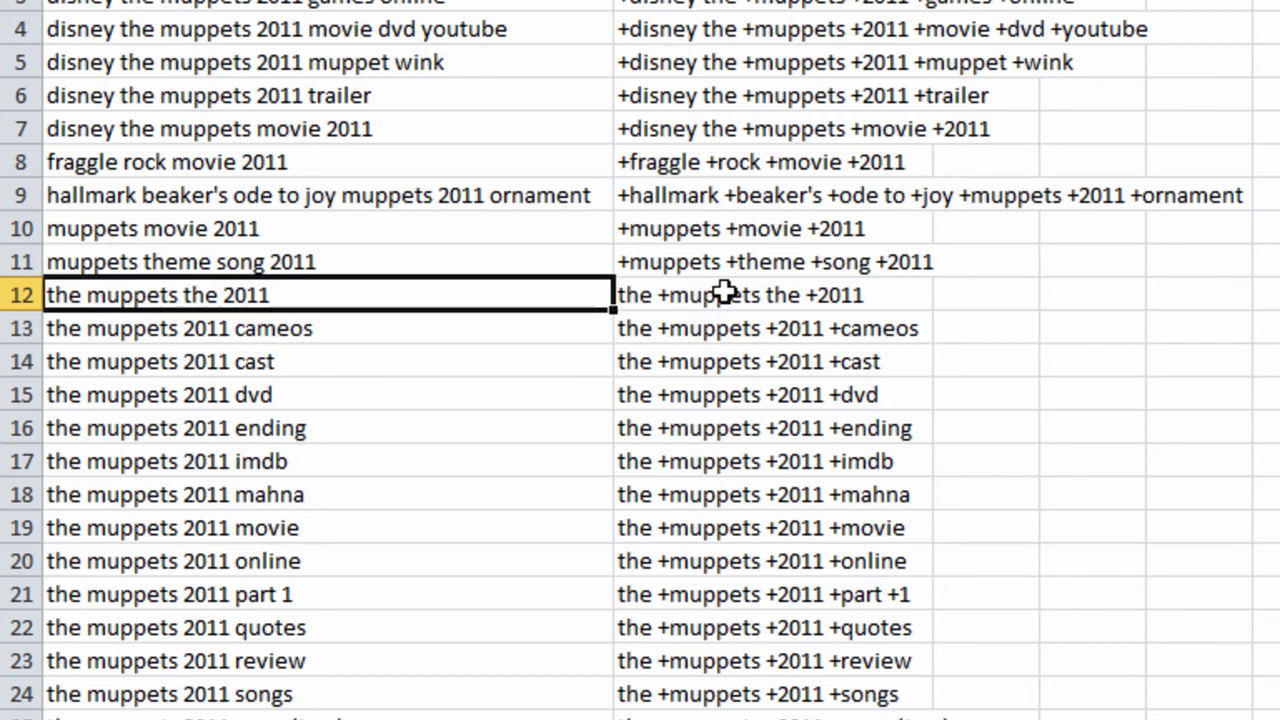
click(693, 297)
click(668, 400)
scroll(703, 376, down, 8)
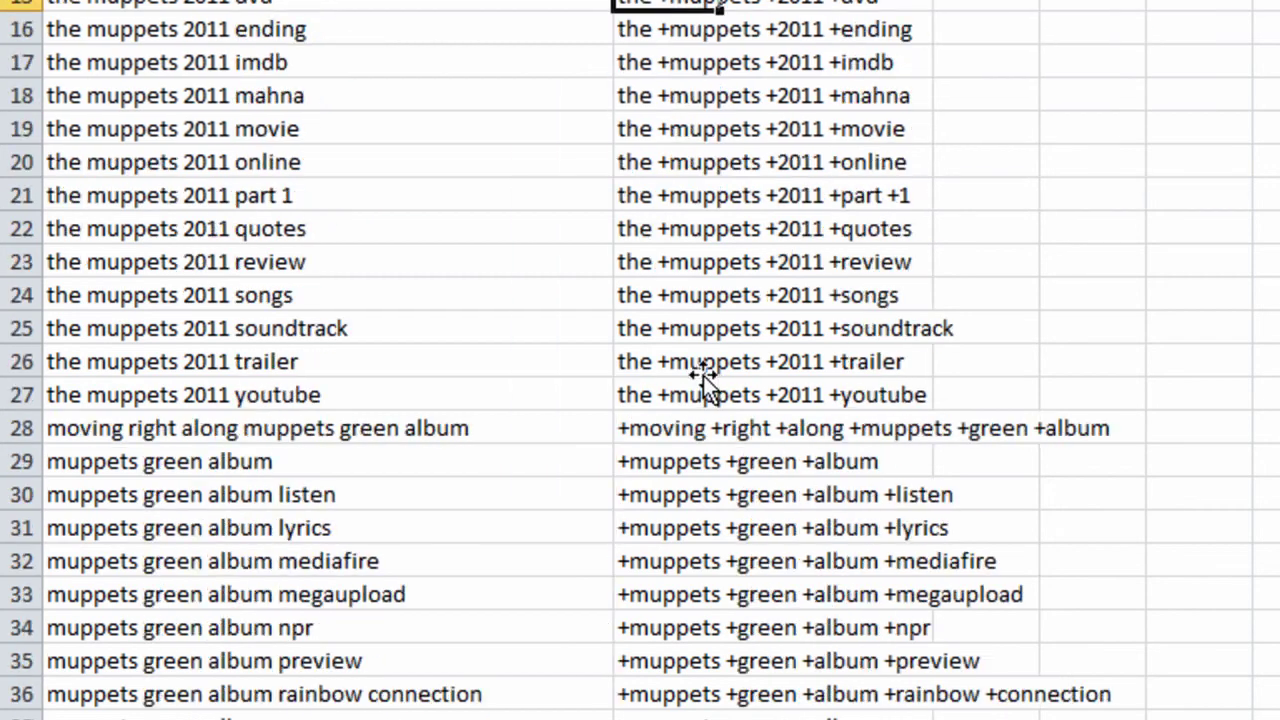
scroll(706, 366, up, 6)
scroll(706, 366, up, 2)
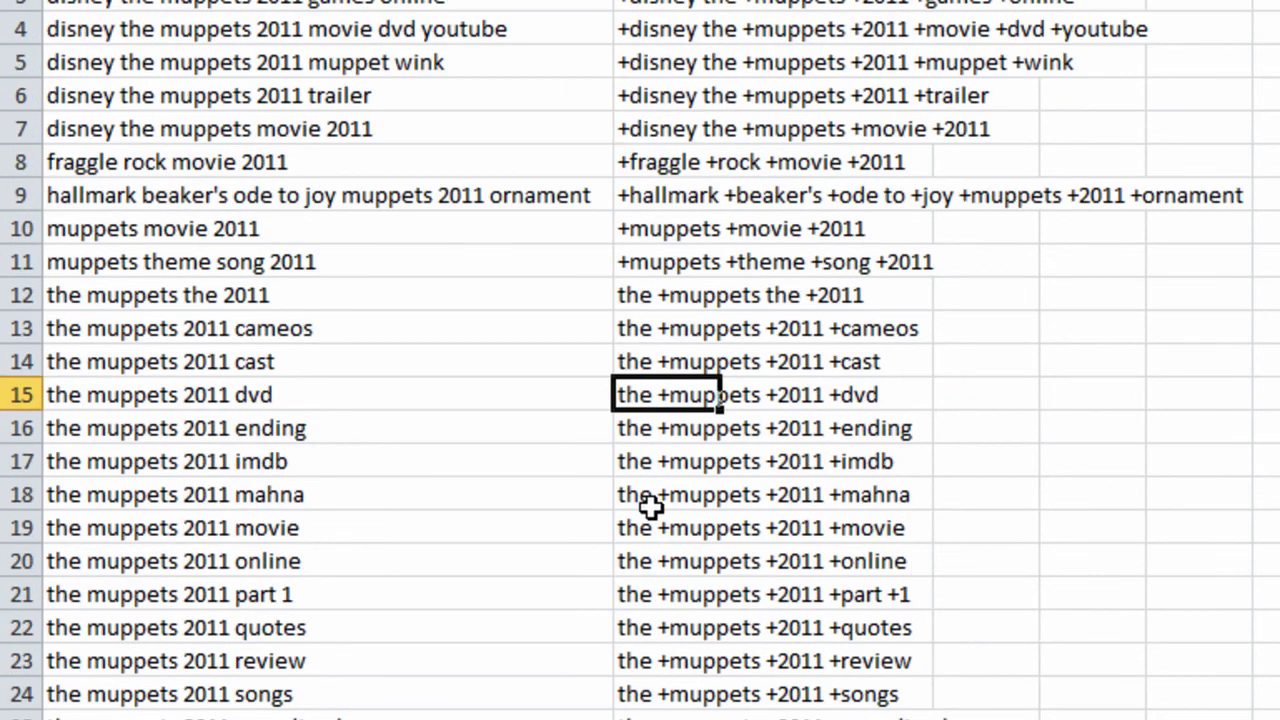
click(690, 420)
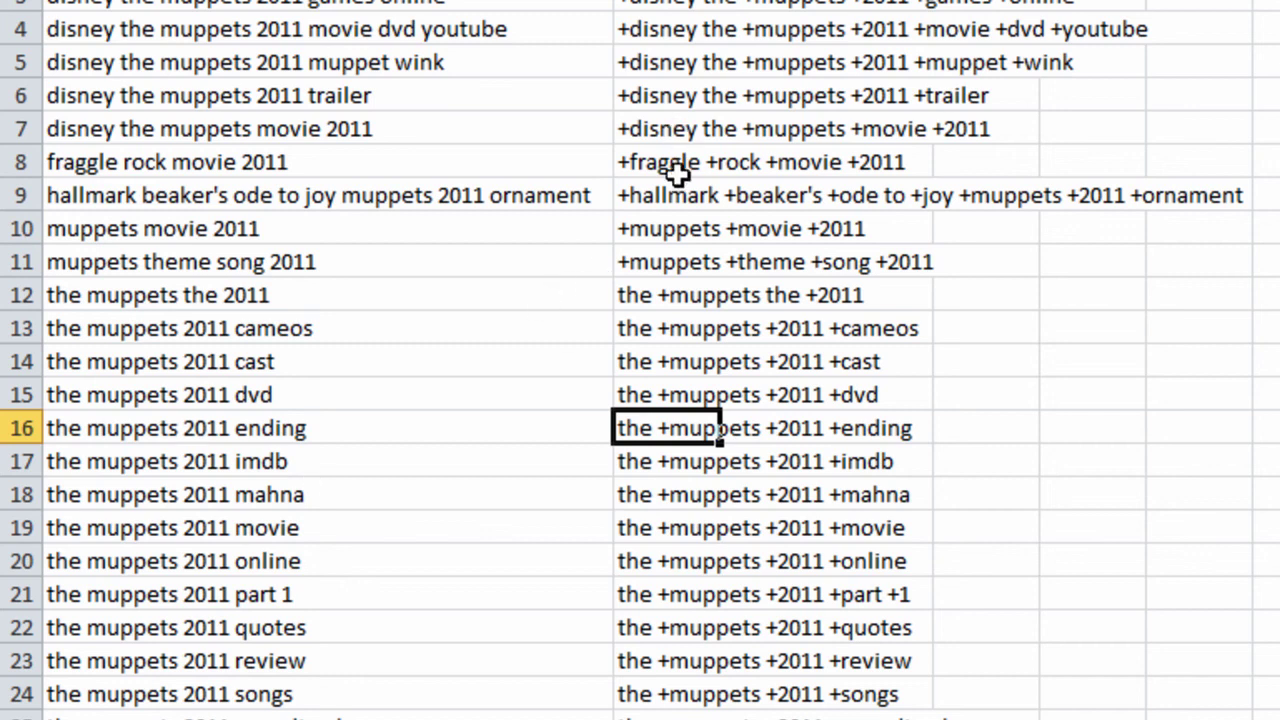
click(667, 397)
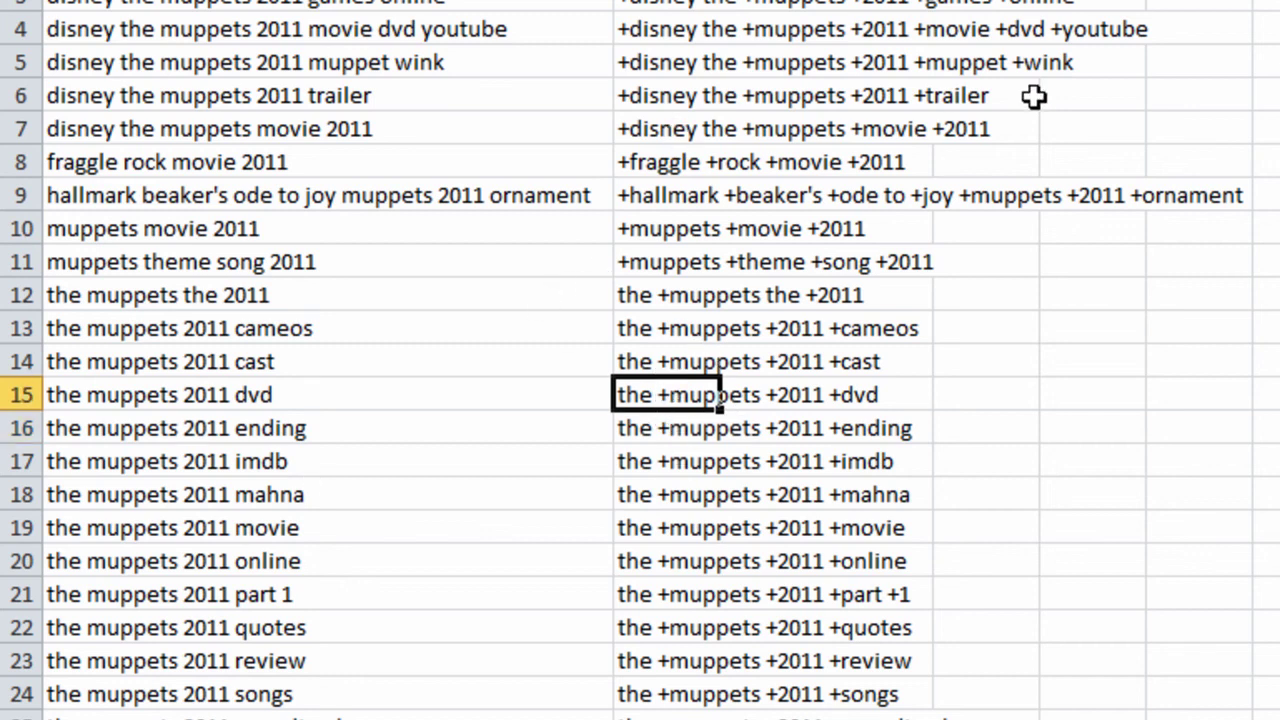
key(F2)
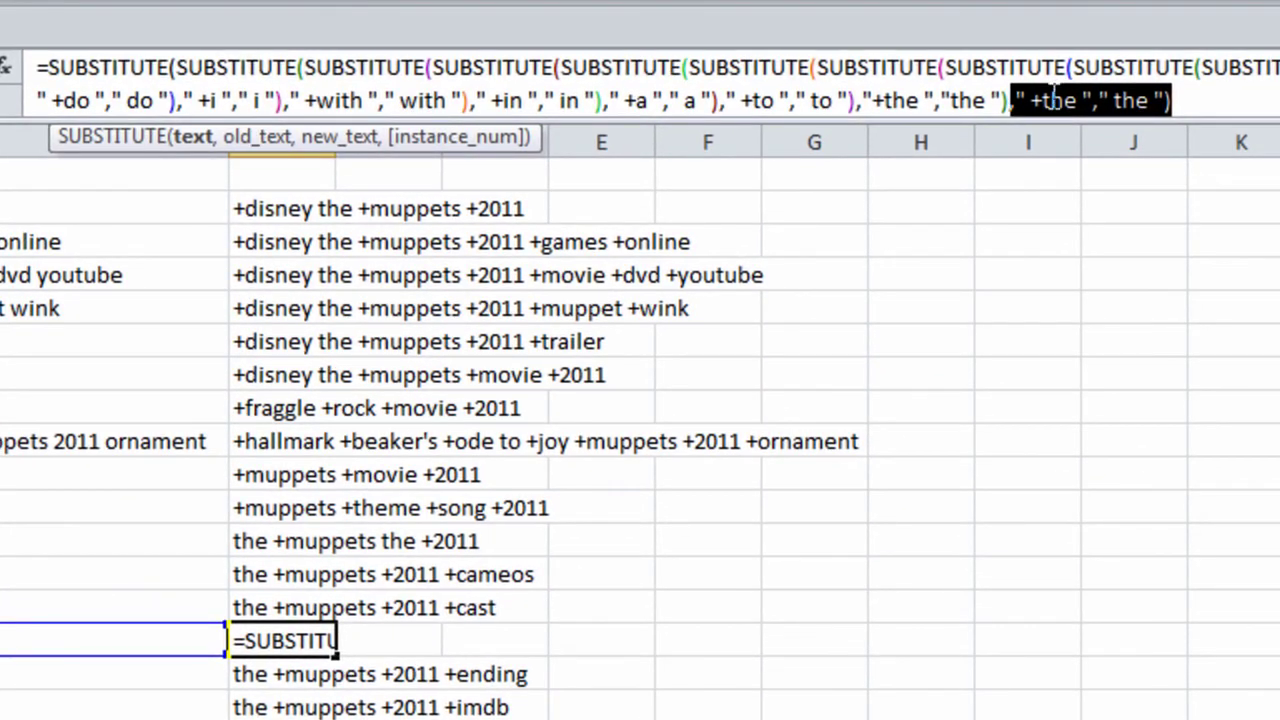
key(Escape)
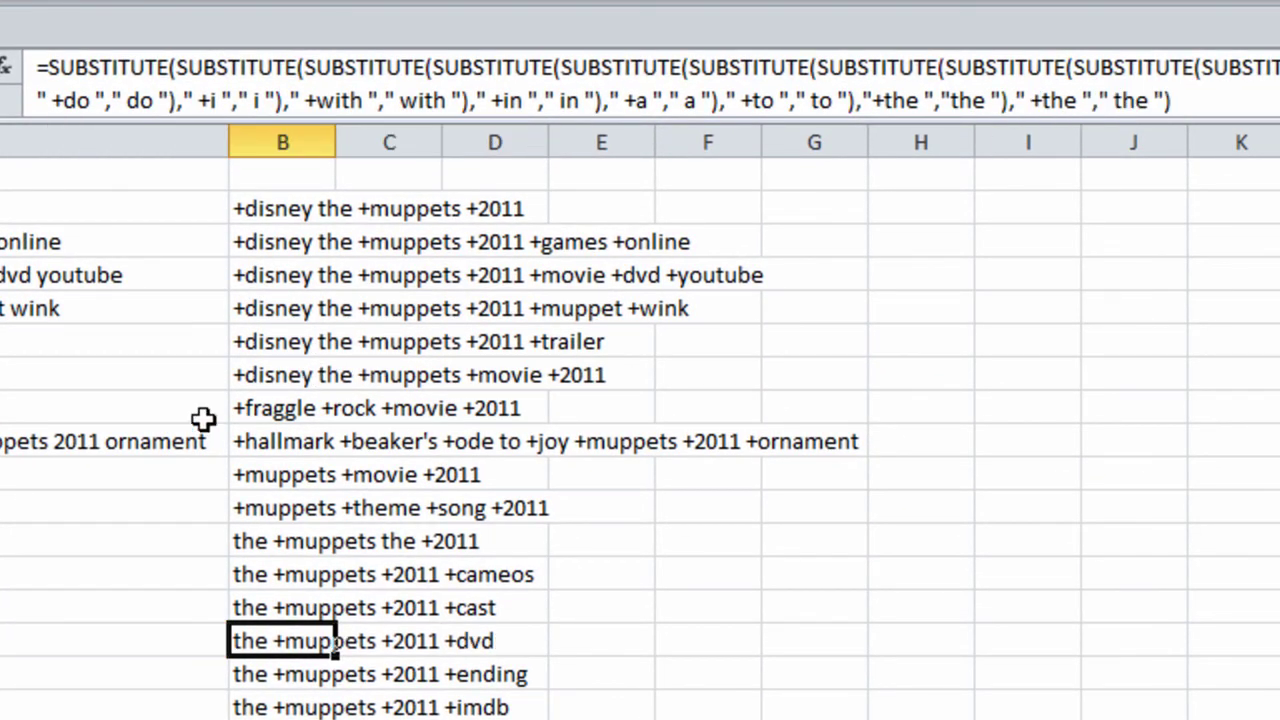